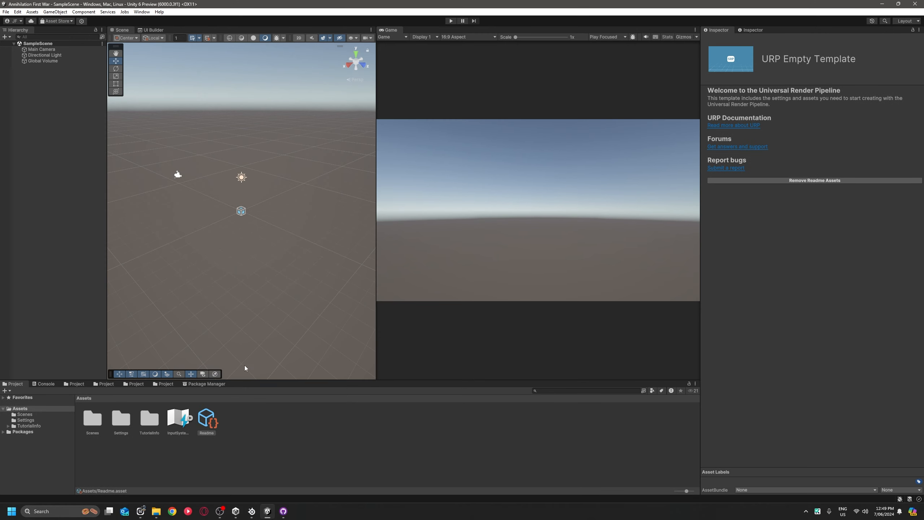
# Create a folder named Scripts in the project's Assets folder.
pyautogui.rightClick(145, 450)
pyautogui.click(172, 247)
pyautogui.click(289, 247)
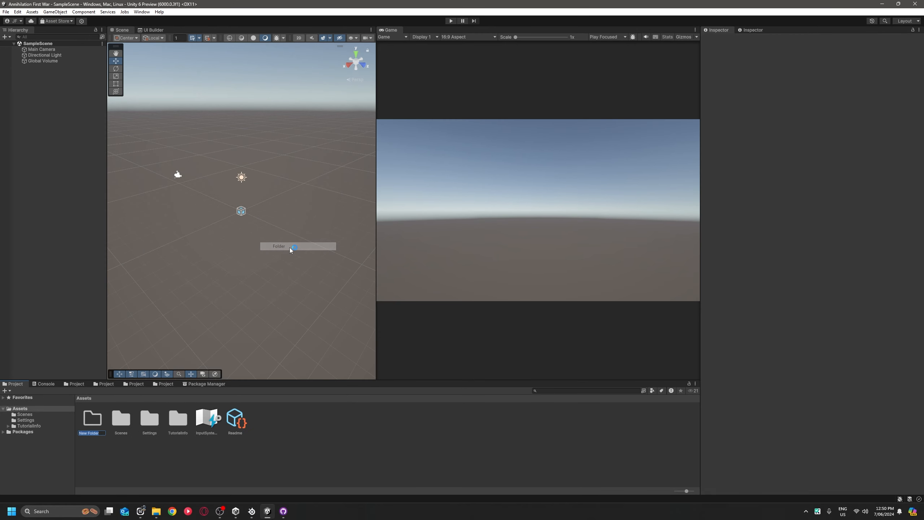
pyautogui.write('Scripts')
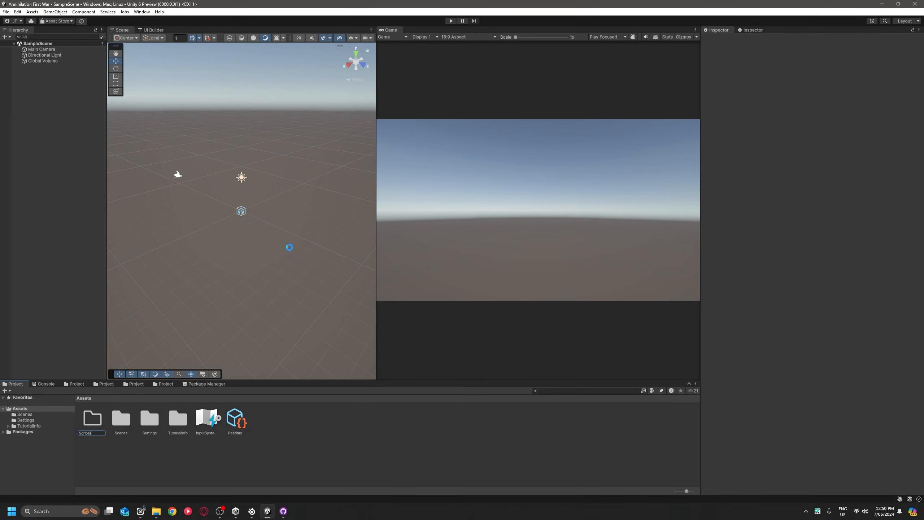
pyautogui.press('Return')
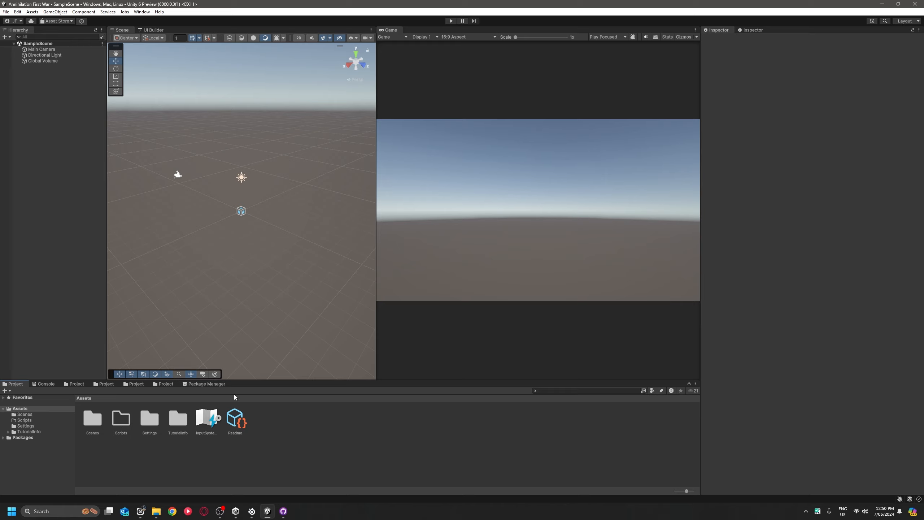
# Switch to GitHub Desktop, ignore all .meta files through .gitignore, and review the added *.meta line in the diff.
pyautogui.moveTo(287, 512)
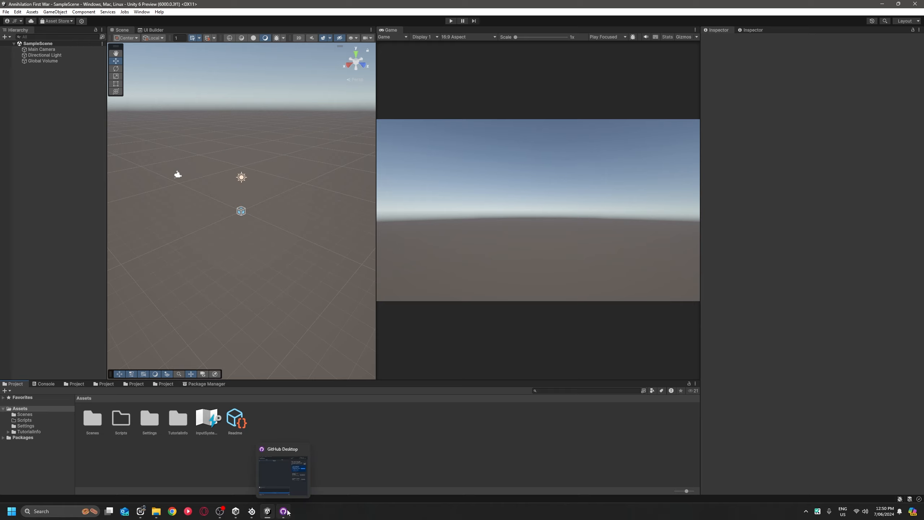
pyautogui.click(297, 478)
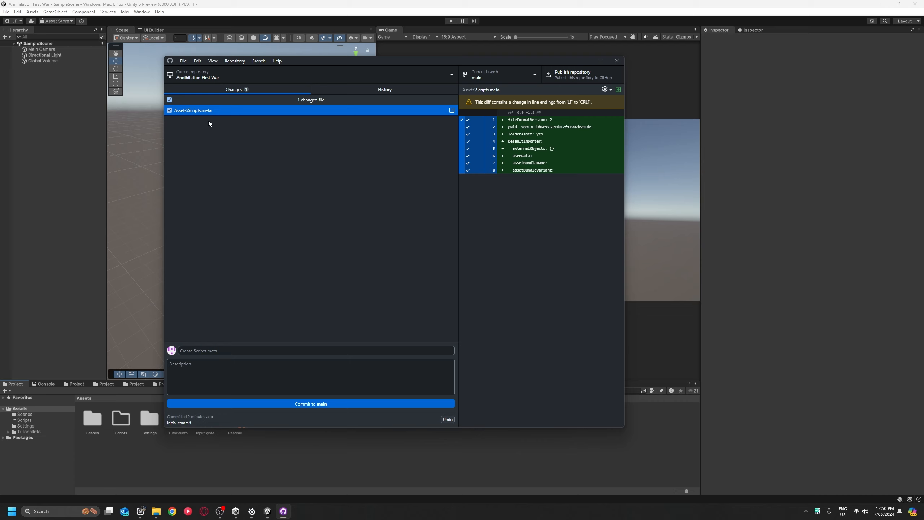
pyautogui.rightClick(237, 111)
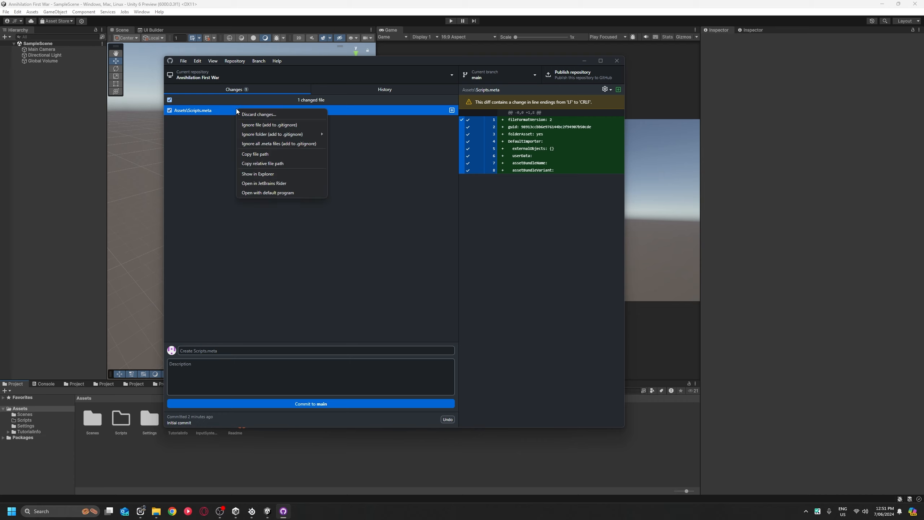
pyautogui.click(294, 146)
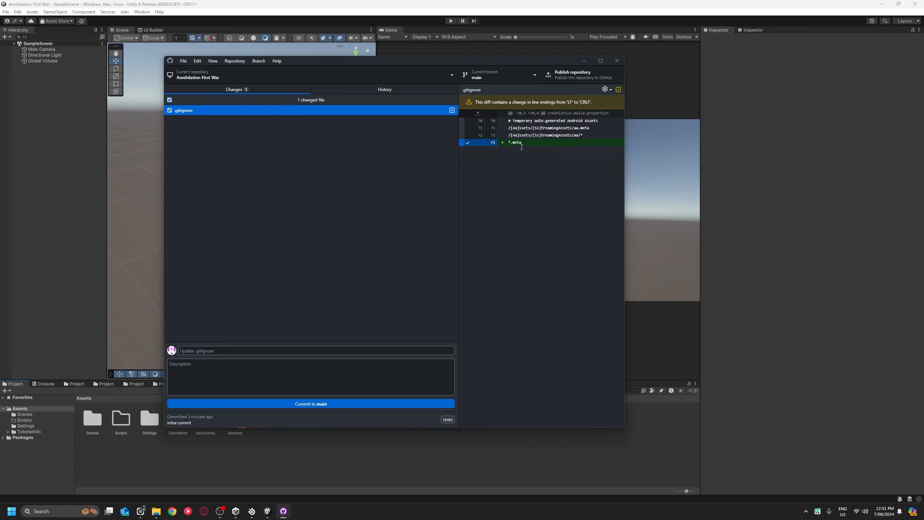
pyautogui.moveTo(522, 145); pyautogui.dragTo(509, 144)
pyautogui.click(516, 161)
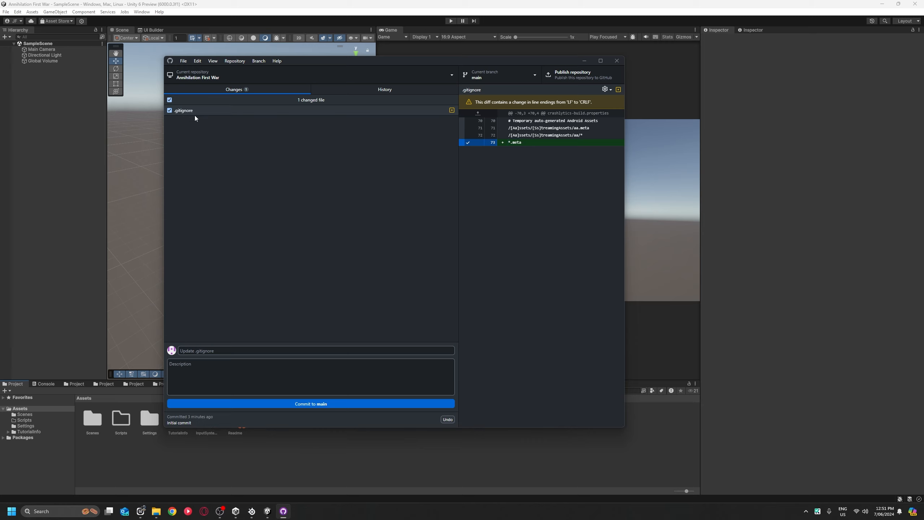
pyautogui.click(195, 116)
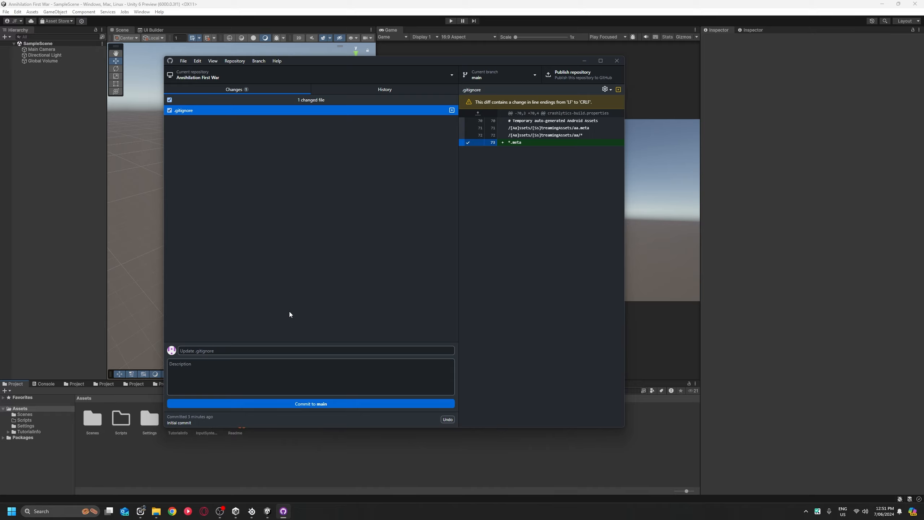
# Switch to the Annihilation First War project folder in File Explorer and examine the .gitignore rules in a widened file preview.
pyautogui.moveTo(160, 512)
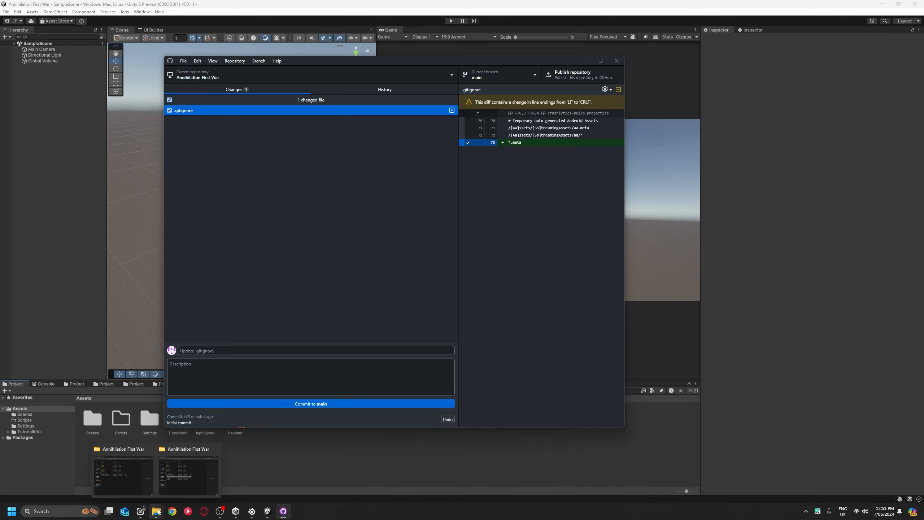
pyautogui.click(174, 485)
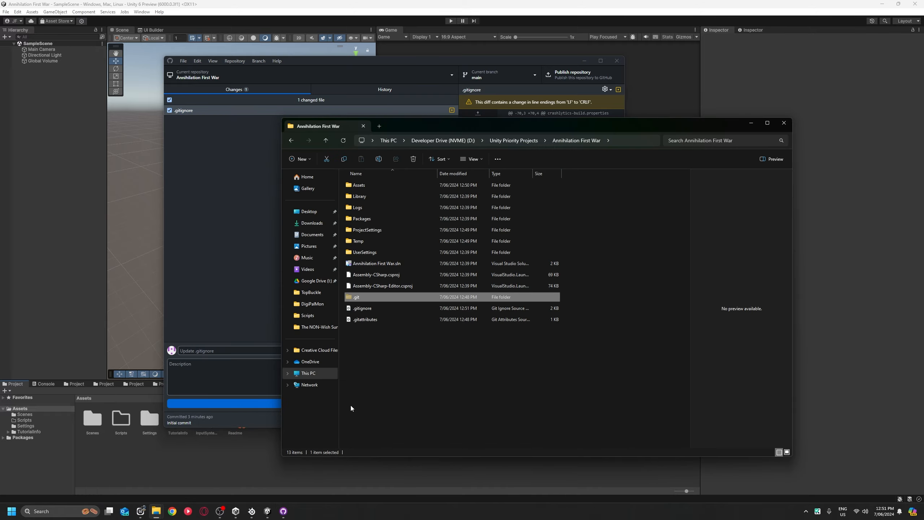
pyautogui.click(254, 252)
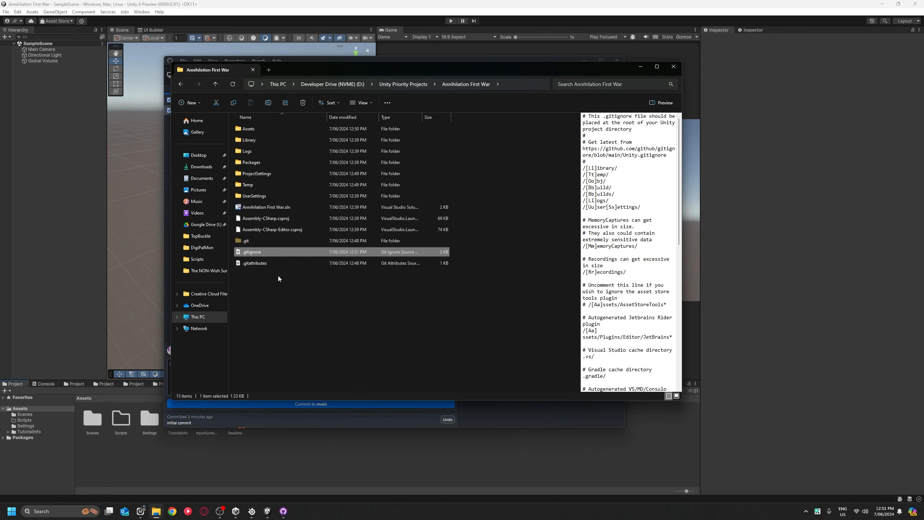
pyautogui.moveTo(682, 135); pyautogui.dragTo(713, 135)
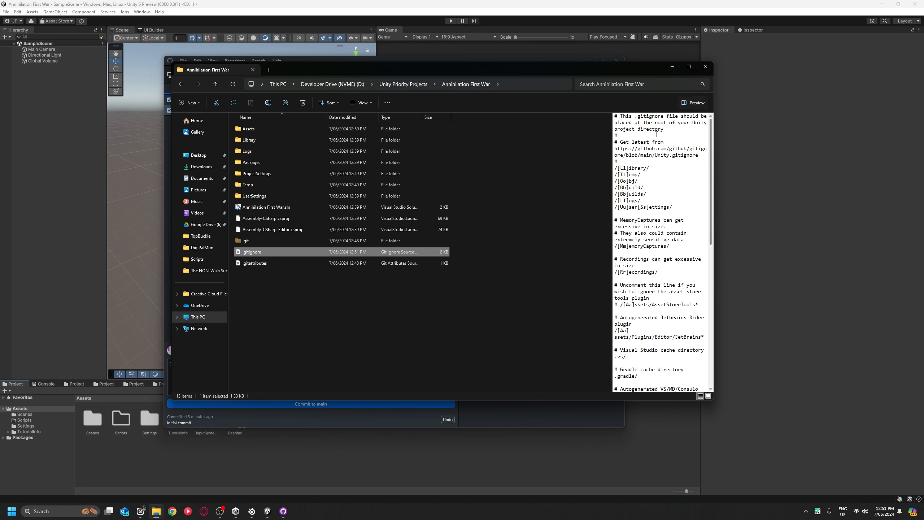
pyautogui.moveTo(613, 182); pyautogui.dragTo(542, 181)
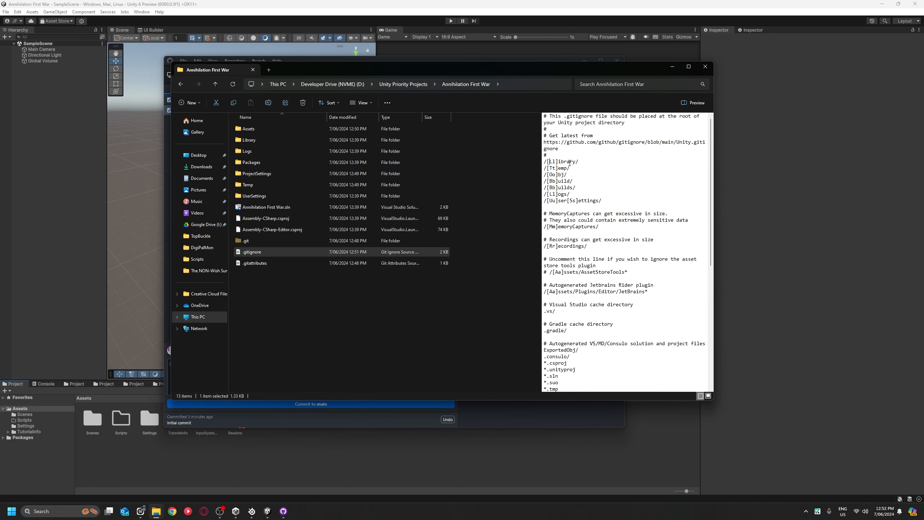
pyautogui.scroll(-7, 570, 209)
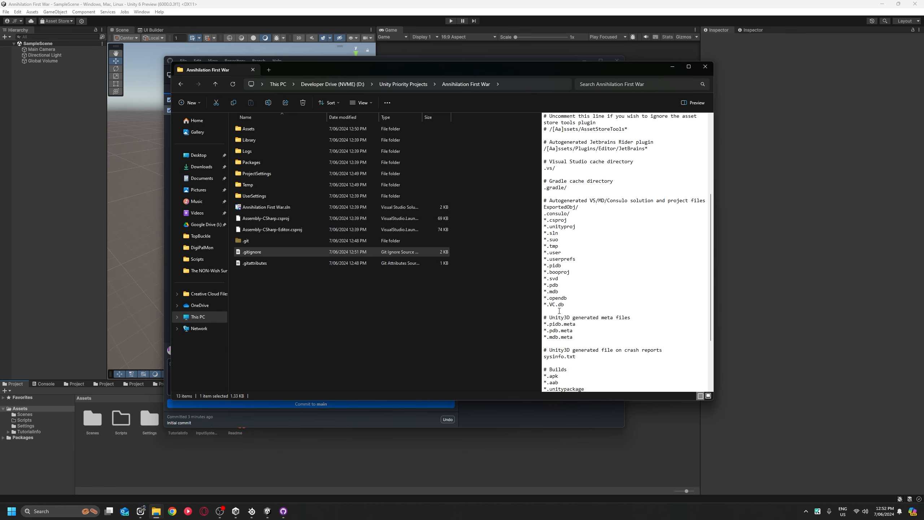
pyautogui.click(567, 307)
pyautogui.scroll(-4, 558, 249)
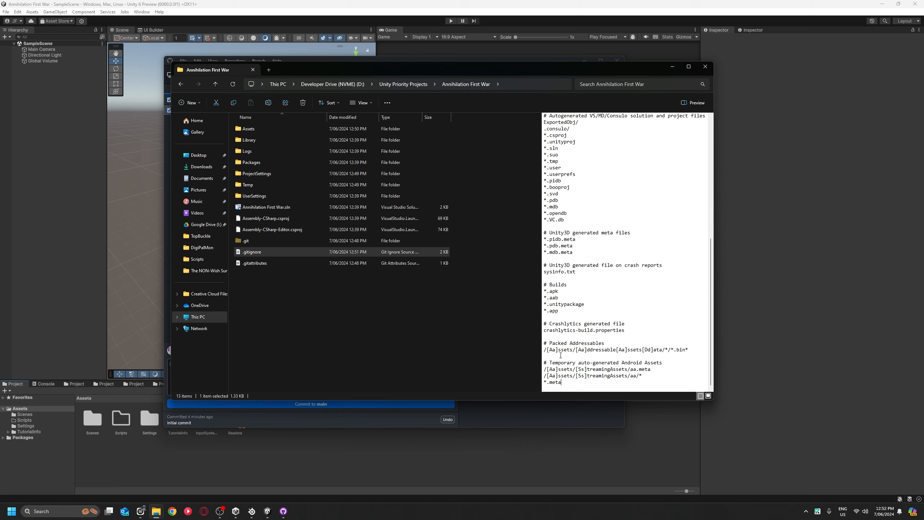
pyautogui.scroll(3, 560, 355)
pyautogui.scroll(-3, 571, 328)
# Open the .gitignore file in Notepad and examine its ignored-folder entries from Library through UserSettings.
pyautogui.rightClick(259, 252)
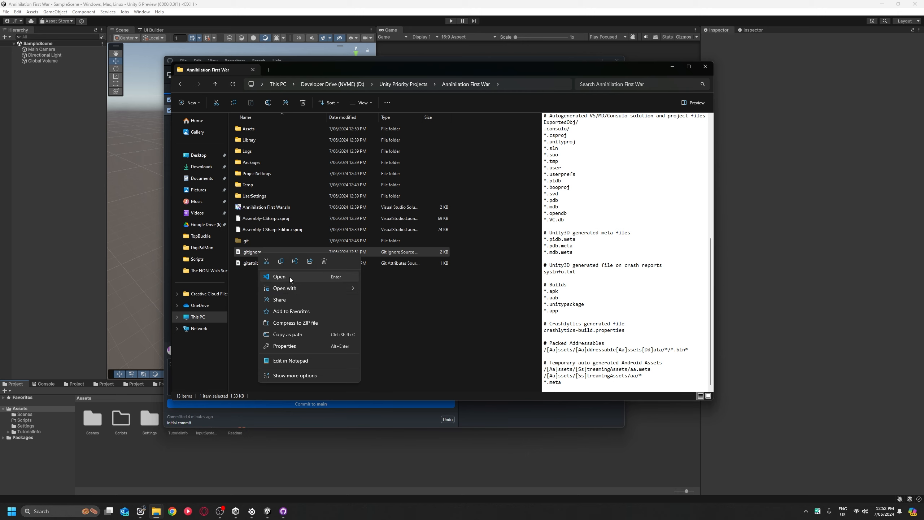
pyautogui.moveTo(296, 288)
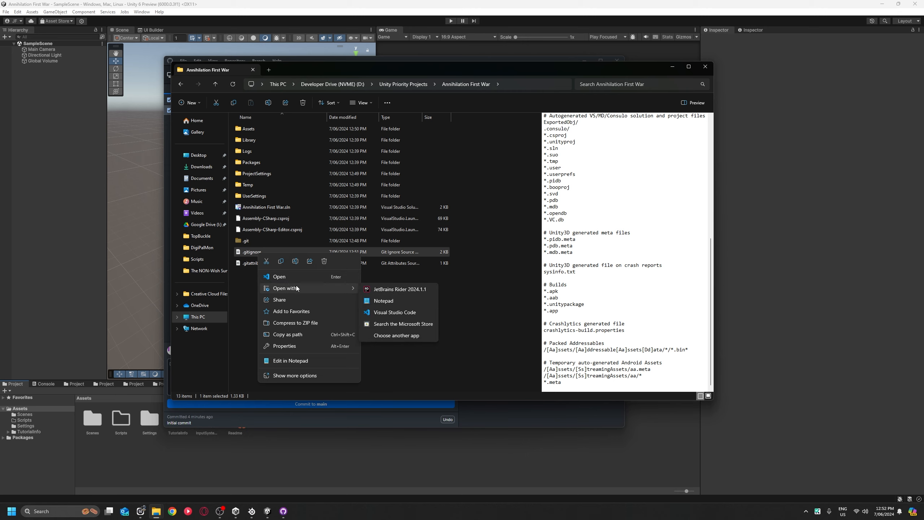
pyautogui.click(384, 300)
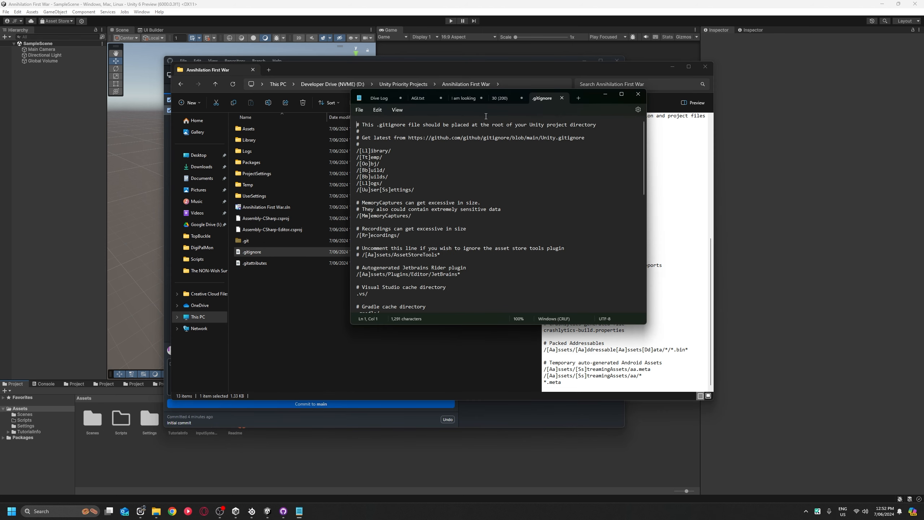
pyautogui.moveTo(317, 164); pyautogui.dragTo(366, 205)
pyautogui.click(339, 166)
pyautogui.click(326, 180)
pyautogui.click(332, 199)
pyautogui.click(356, 204)
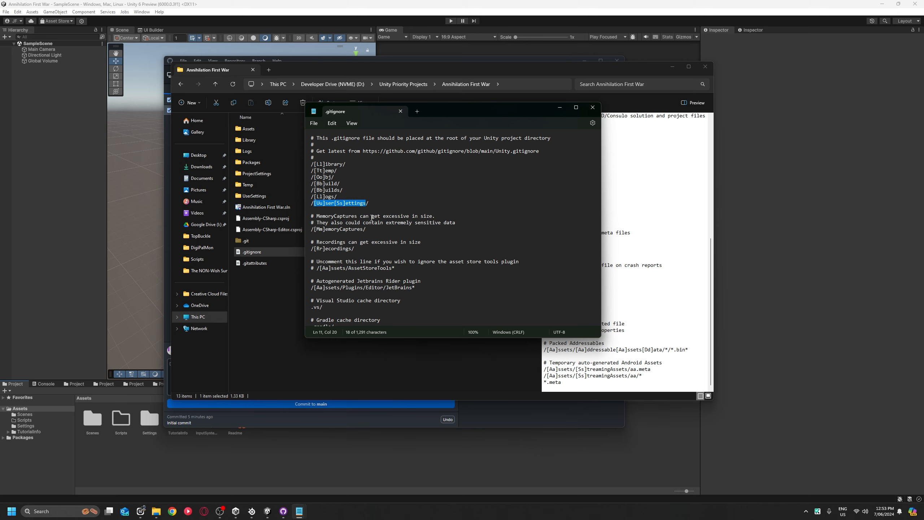
pyautogui.click(365, 205)
pyautogui.moveTo(367, 204); pyautogui.dragTo(314, 205)
pyautogui.click(355, 223)
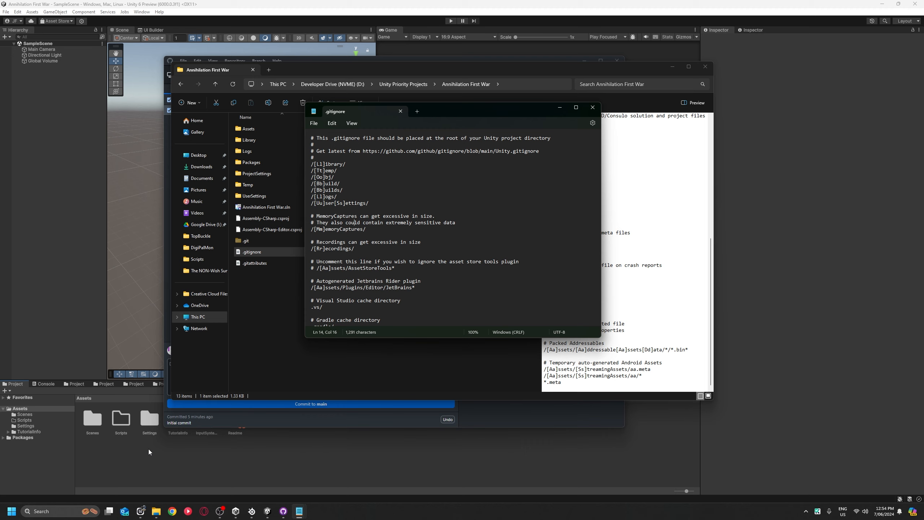
# Switch back to Unity and create a folder named ExampleImportedFile in Assets.
pyautogui.rightClick(278, 444)
pyautogui.moveTo(313, 242)
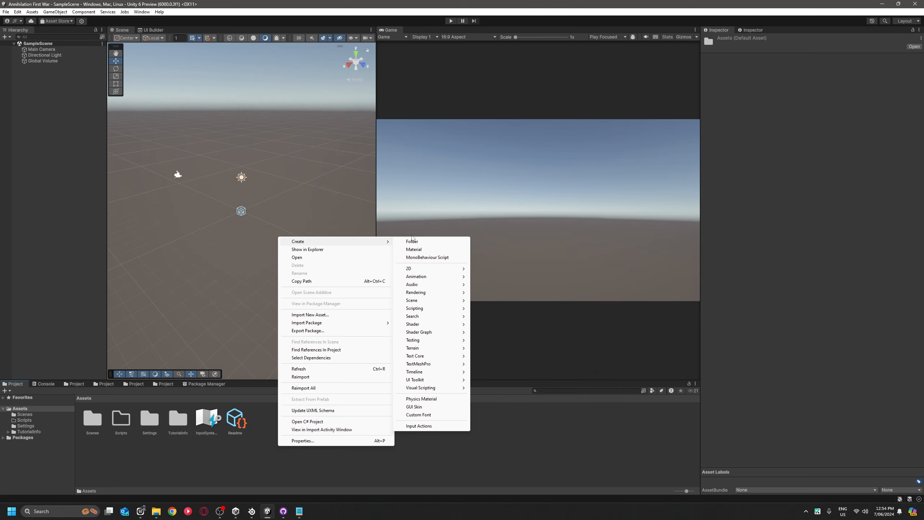
pyautogui.click(418, 242)
pyautogui.write('Example')
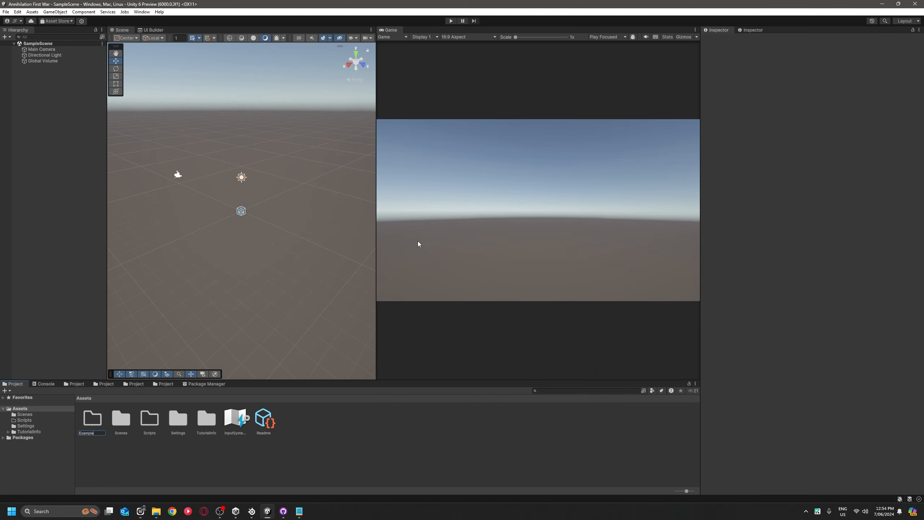
pyautogui.write('ImportedFile')
pyautogui.press('Return')
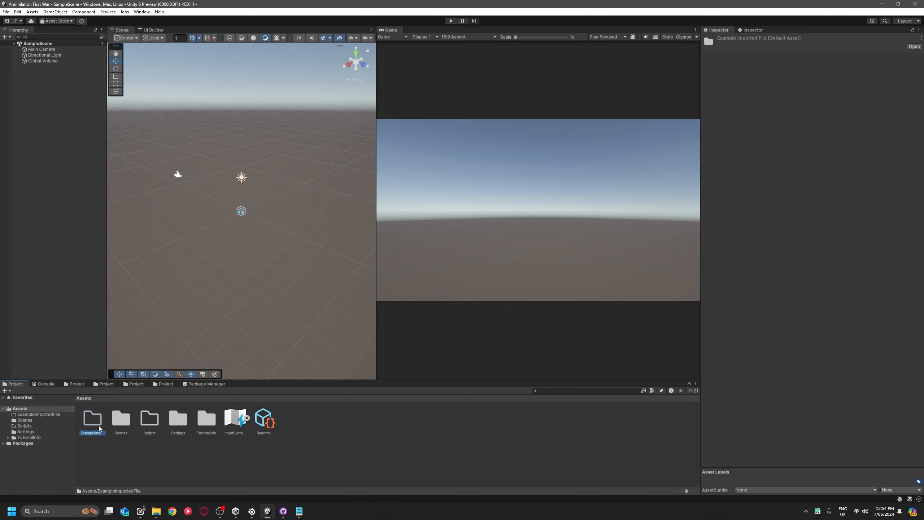
# Open the ExampleImportedFile folder, add a cube named MeshMan1 to the scene, and save it as a prefab in that folder.
pyautogui.doubleClick(98, 425)
pyautogui.rightClick(98, 425)
pyautogui.moveTo(140, 222)
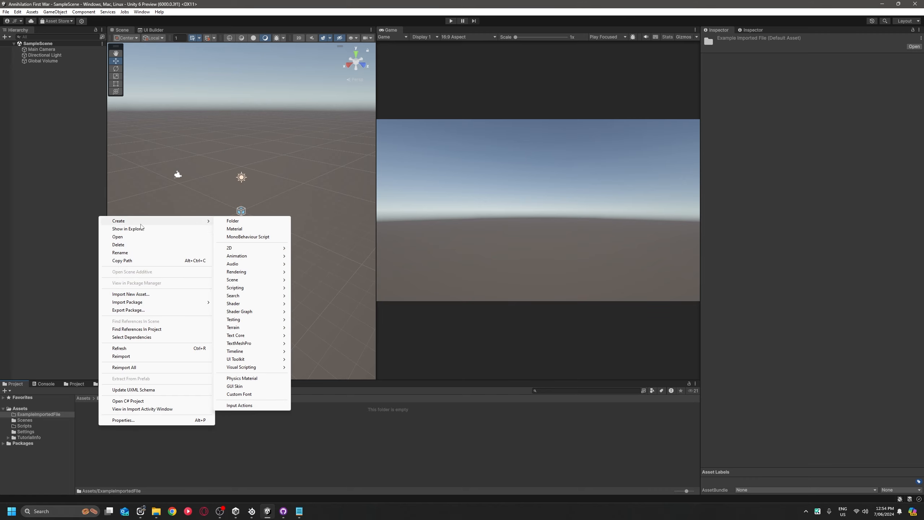
pyautogui.rightClick(70, 242)
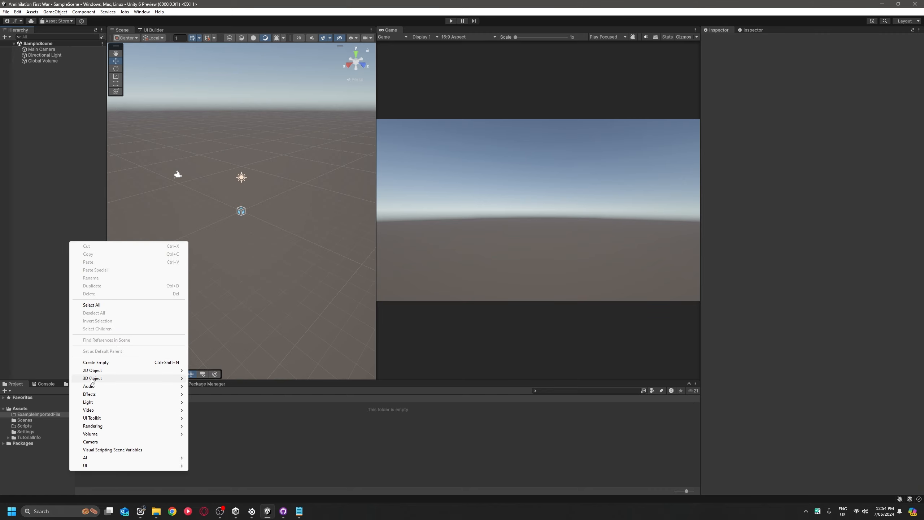
pyautogui.moveTo(92, 380)
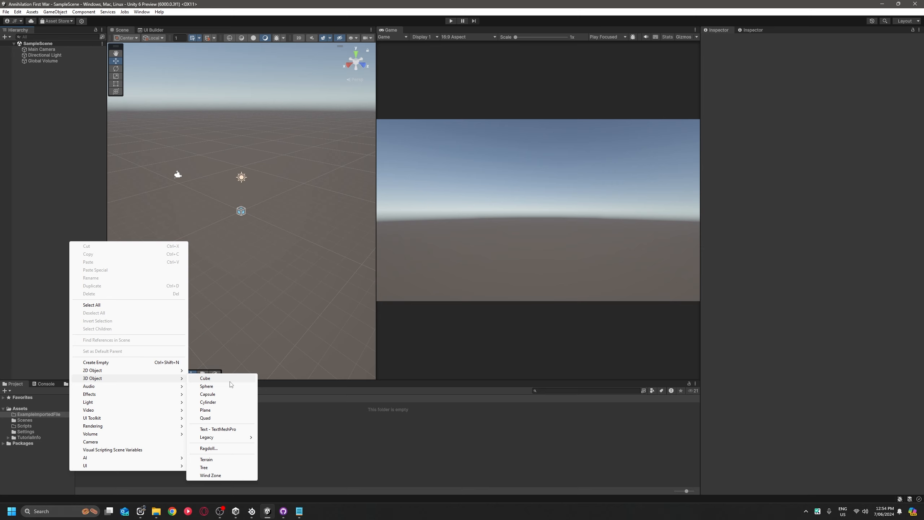
pyautogui.click(229, 381)
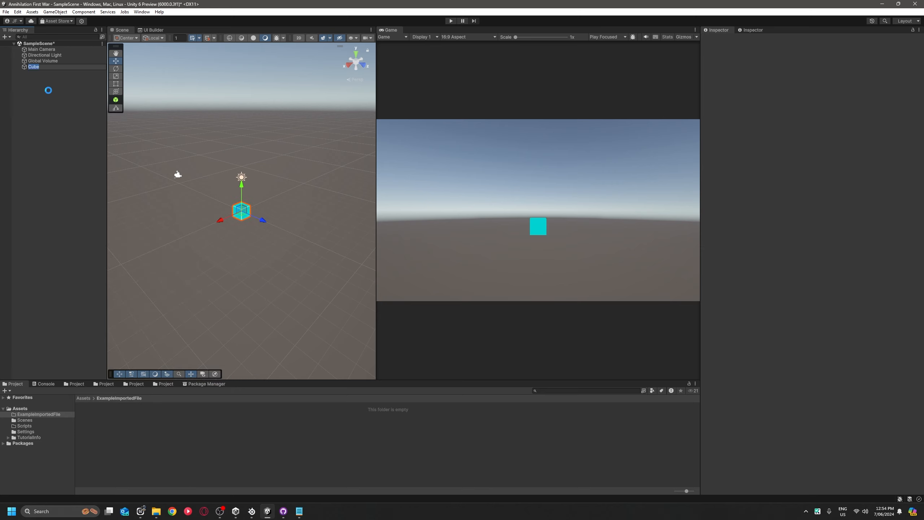
pyautogui.write('MeshMan1')
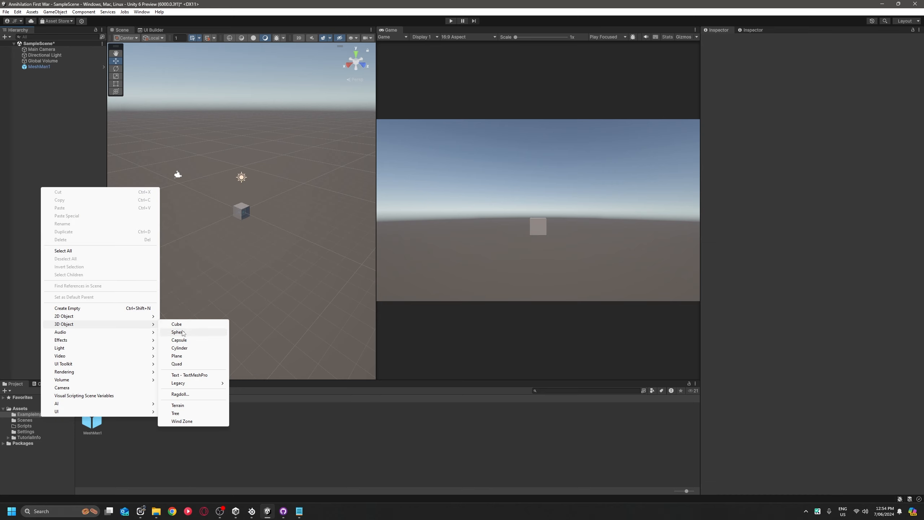
# Add a sphere named MeshGirl1 and a capsule to the scene, saving each as a prefab in the ExampleImportedFile folder.
pyautogui.click(182, 337)
pyautogui.write('Me')
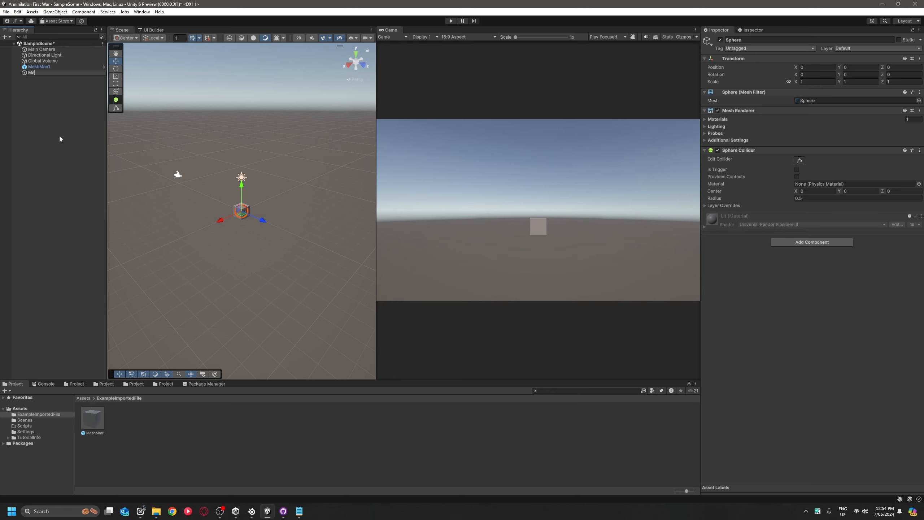
pyautogui.write('shGir')
pyautogui.write('l1')
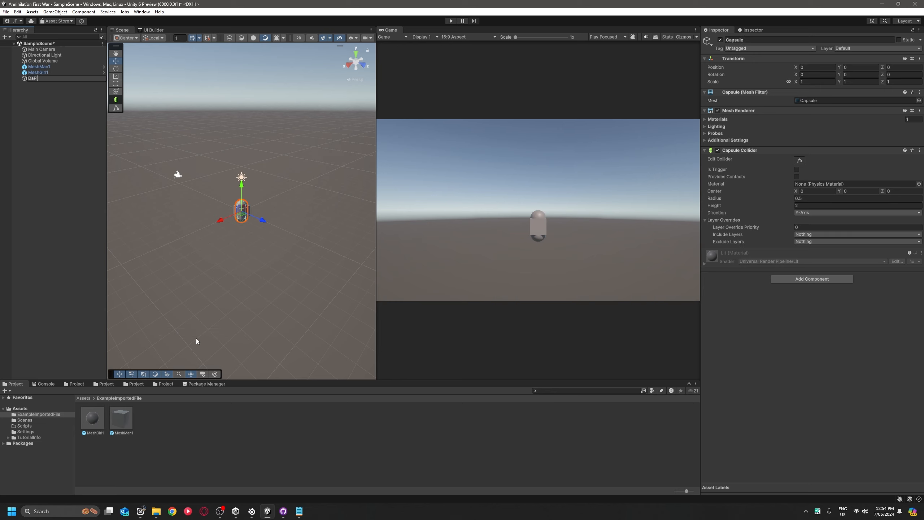
# Delete the cube, sphere and capsule prefab instances from the scene hierarchy.
pyautogui.click(42, 79)
pyautogui.keyDown('shift'); pyautogui.click(49, 67); pyautogui.keyUp('shift')
pyautogui.press('Delete')
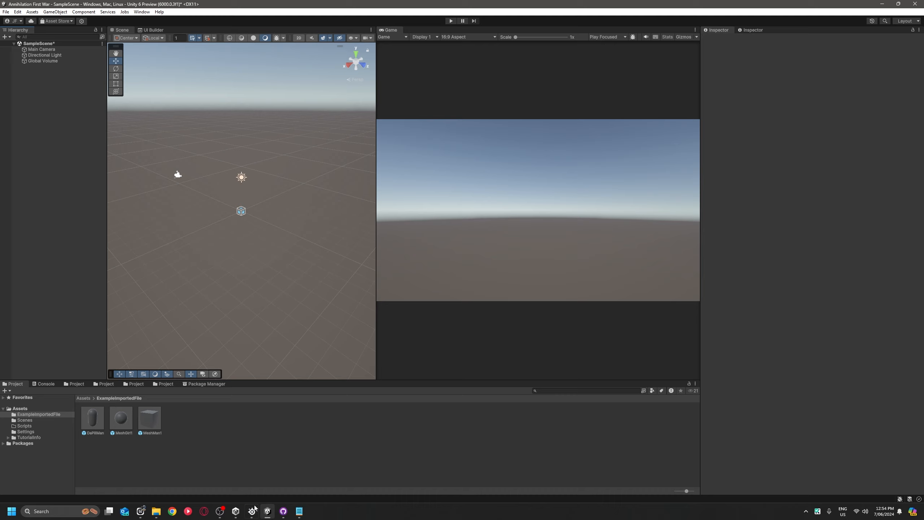
# Create a material named Green in the ExampleImportedFile folder.
pyautogui.rightClick(203, 441)
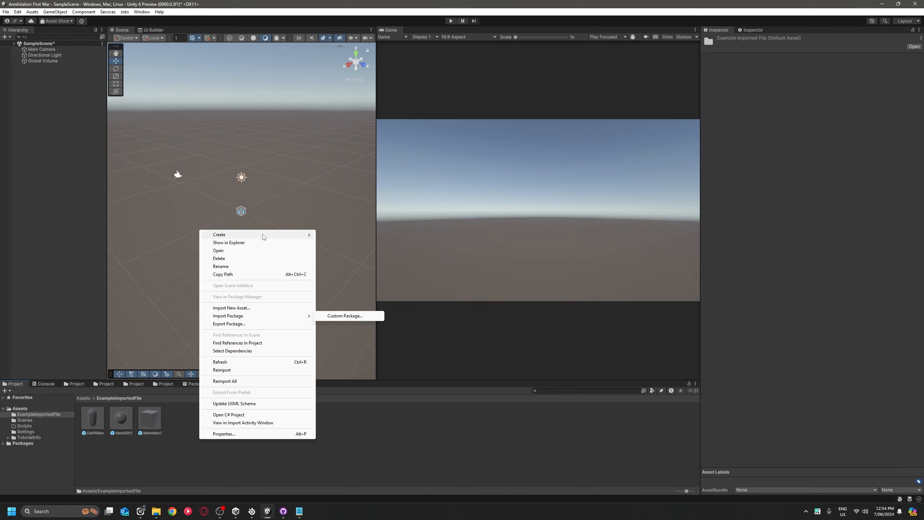
pyautogui.moveTo(262, 235)
pyautogui.click(349, 241)
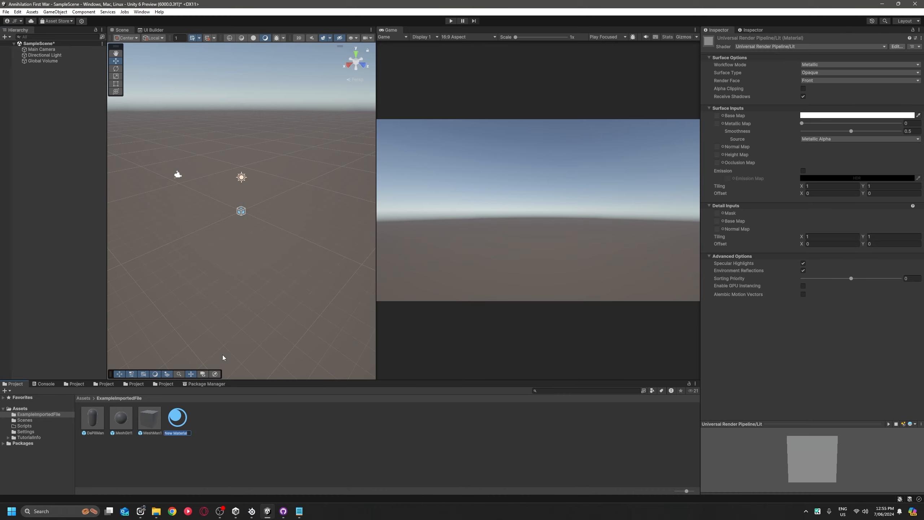
pyautogui.write('Green')
pyautogui.press('Return')
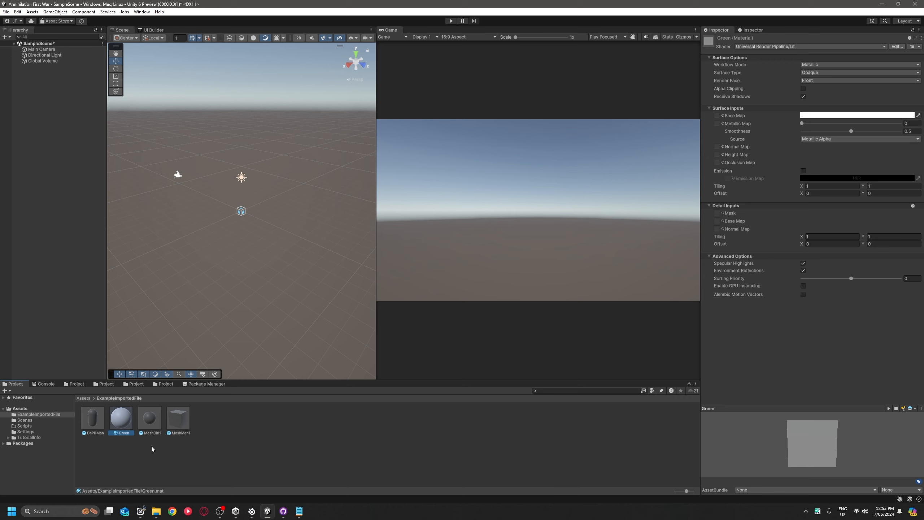
# Set the Green material's base map colour to bright green.
pyautogui.click(831, 116)
pyautogui.click(854, 140)
pyautogui.click(885, 156)
pyautogui.click(196, 429)
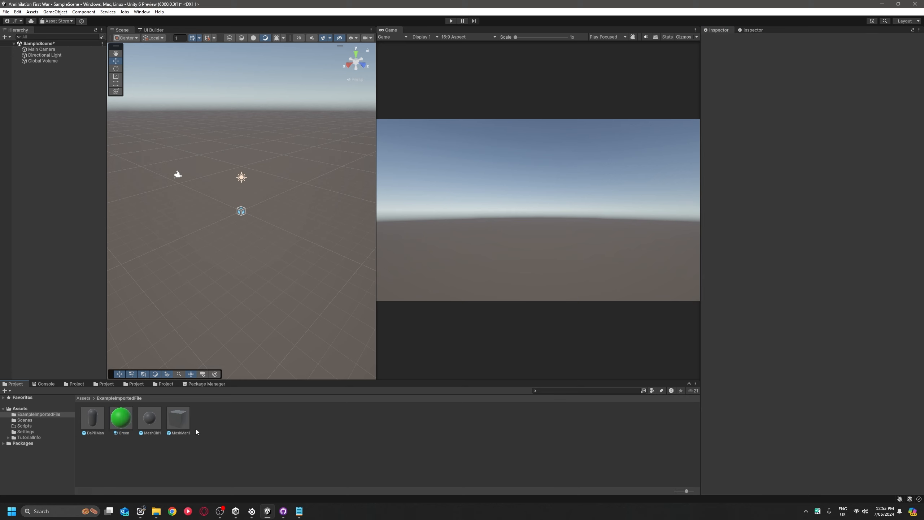
# Create a material named Red in the ExampleImportedFile folder with base map colour FF0000.
pyautogui.rightClick(203, 422)
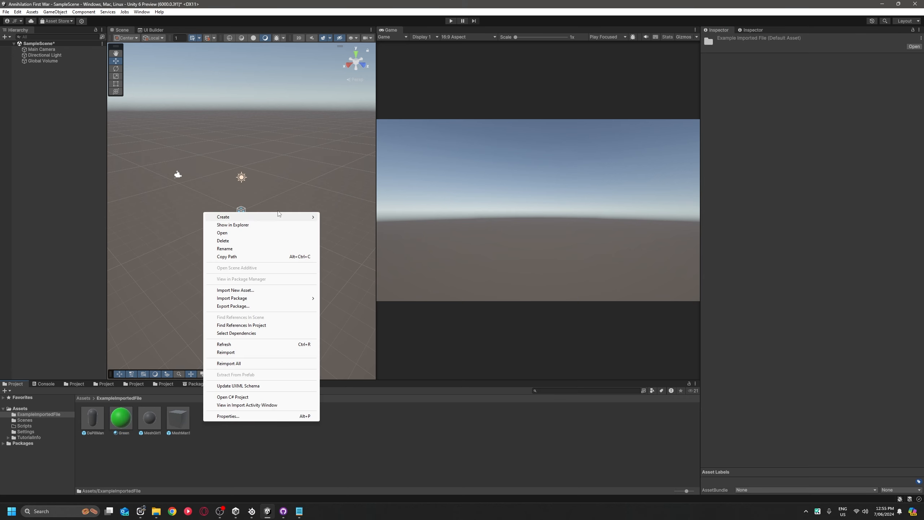
pyautogui.moveTo(247, 217)
pyautogui.click(362, 224)
pyautogui.write('Red')
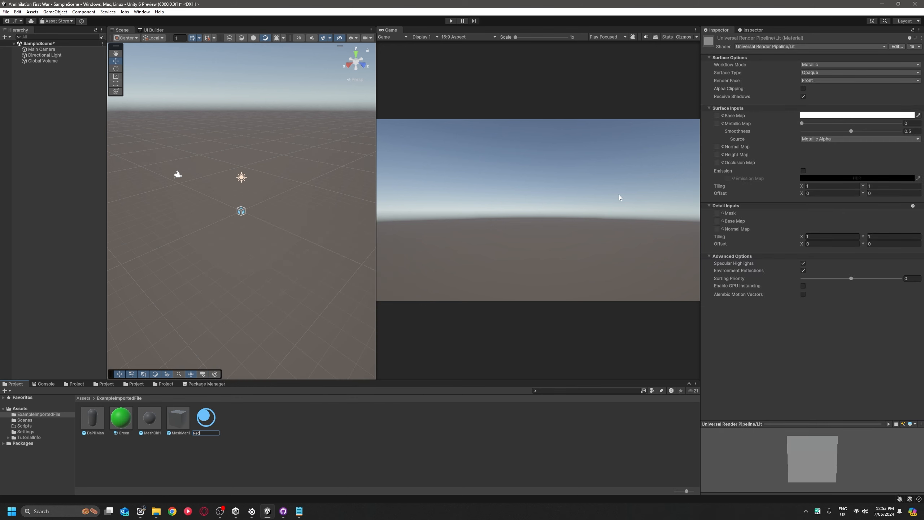
pyautogui.click(857, 115)
pyautogui.moveTo(877, 160); pyautogui.dragTo(886, 157)
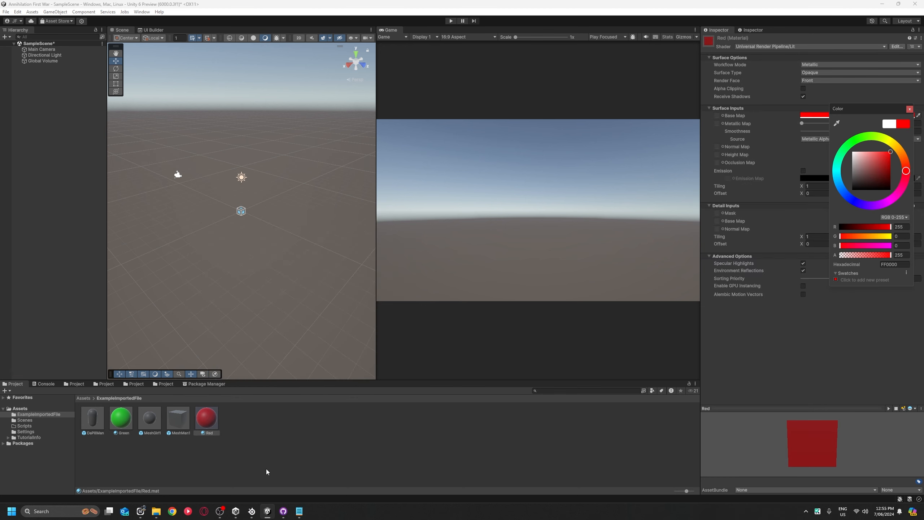
pyautogui.click(256, 453)
# Create a material named Blue in the ExampleImportedFile folder and set its base map colour to blue.
pyautogui.rightClick(244, 438)
pyautogui.moveTo(273, 229)
pyautogui.click(385, 238)
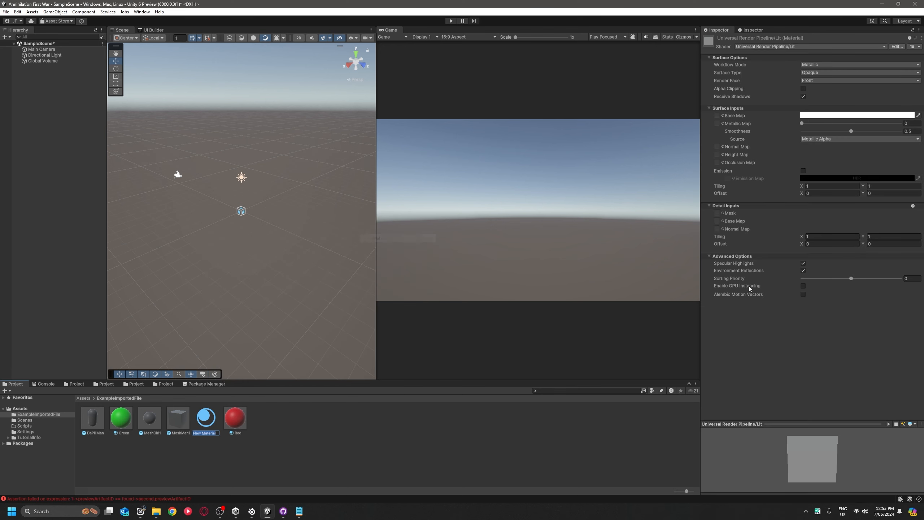
pyautogui.write('Blue')
pyautogui.press('Return')
pyautogui.click(857, 116)
pyautogui.moveTo(855, 170); pyautogui.dragTo(857, 189)
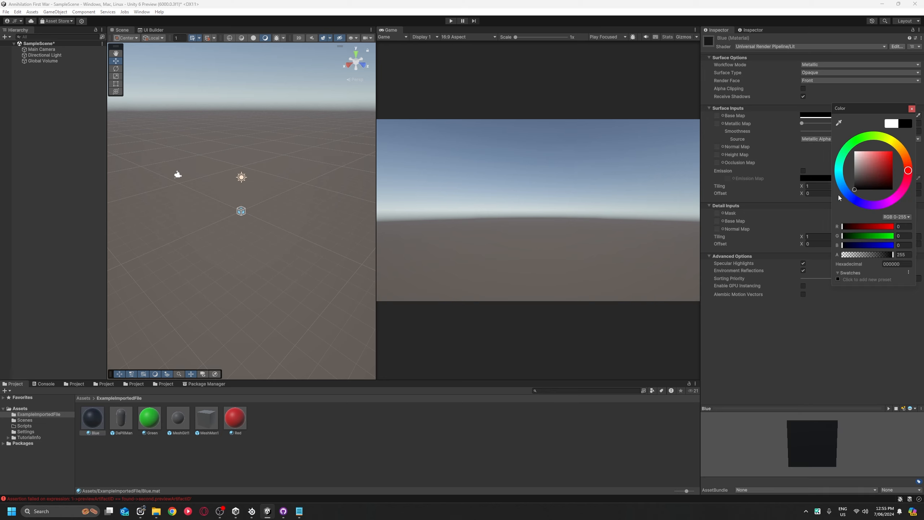
pyautogui.click(855, 141)
pyautogui.click(887, 157)
pyautogui.click(138, 463)
# Clear the error from the console and return to the project's asset view.
pyautogui.click(45, 384)
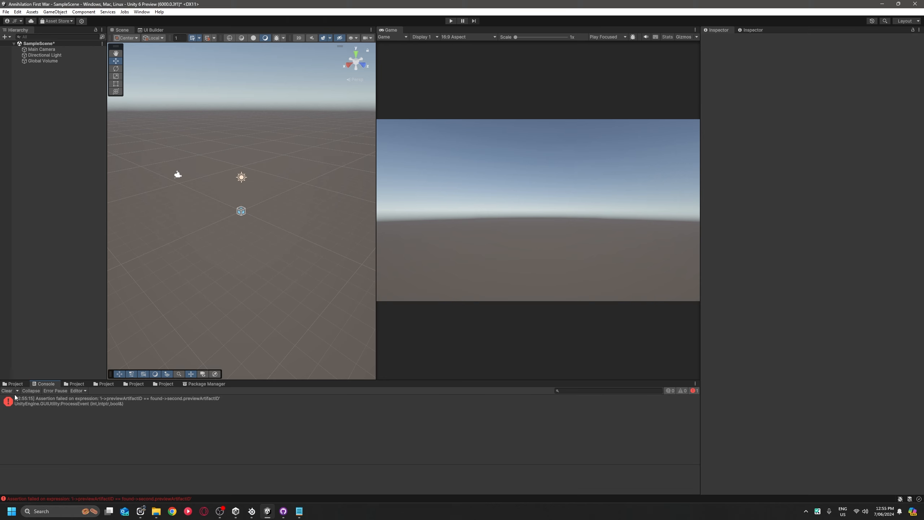
pyautogui.click(6, 390)
pyautogui.click(18, 384)
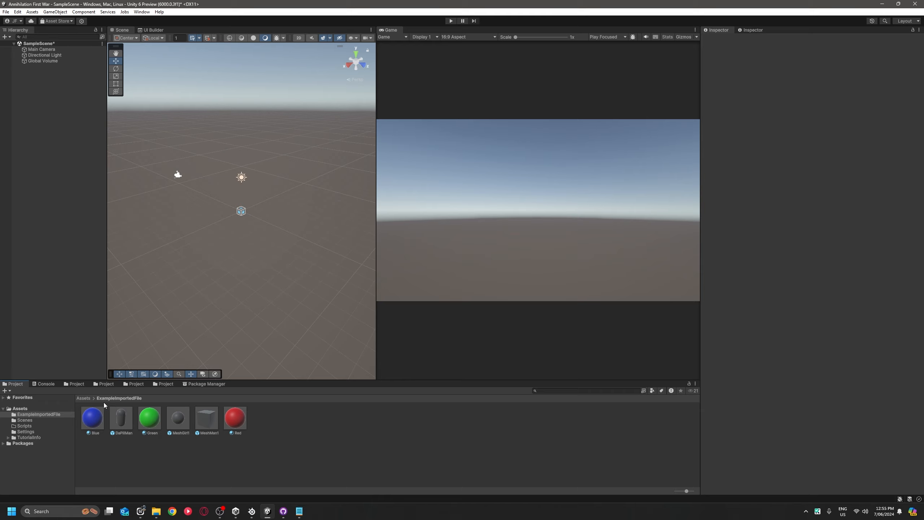
# Switch to GitHub Desktop and examine the ignore options for the changed Red.mat file.
pyautogui.click(284, 511)
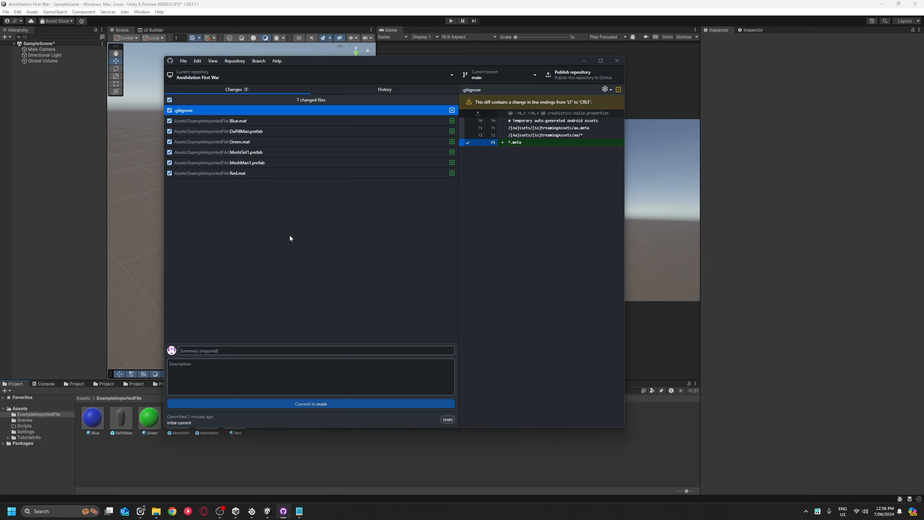
pyautogui.click(255, 173)
pyautogui.rightClick(256, 173)
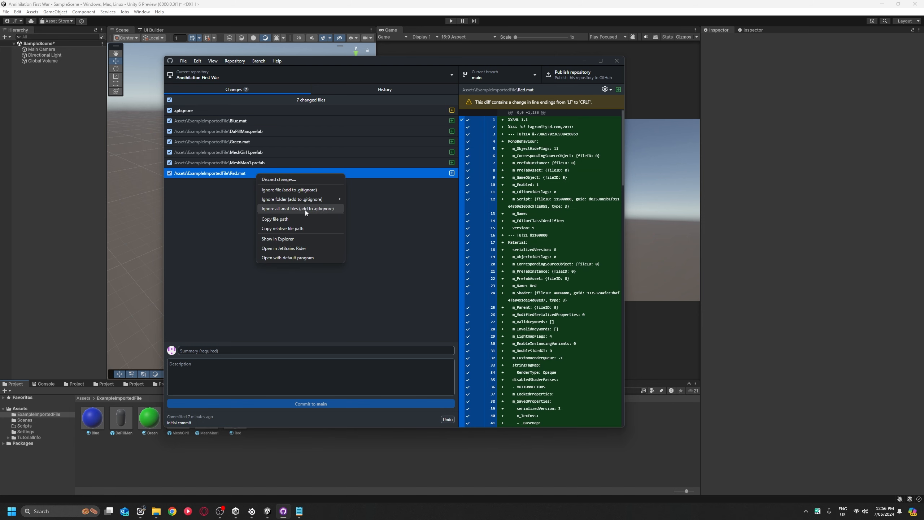
pyautogui.click(238, 289)
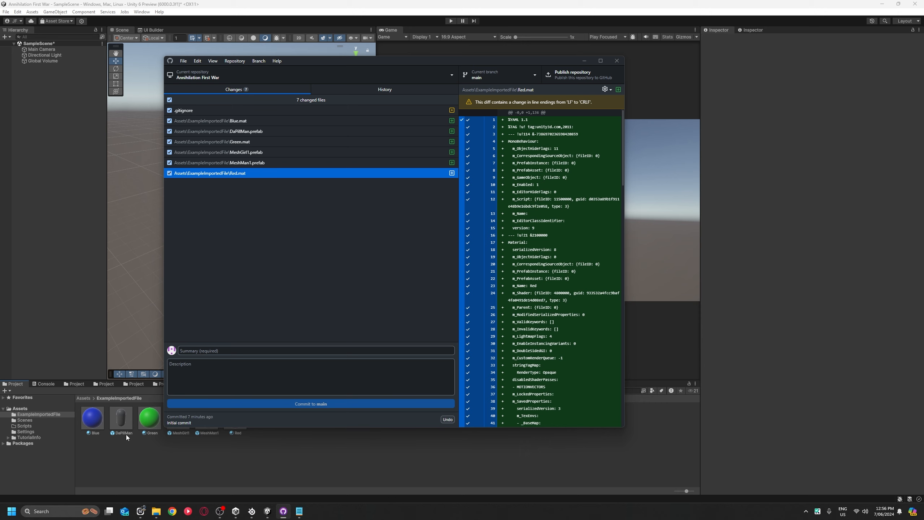
# Switch back to Unity and create a material named ImporantSecerteColout directly in the Assets folder.
pyautogui.click(125, 438)
pyautogui.click(84, 398)
pyautogui.rightClick(163, 449)
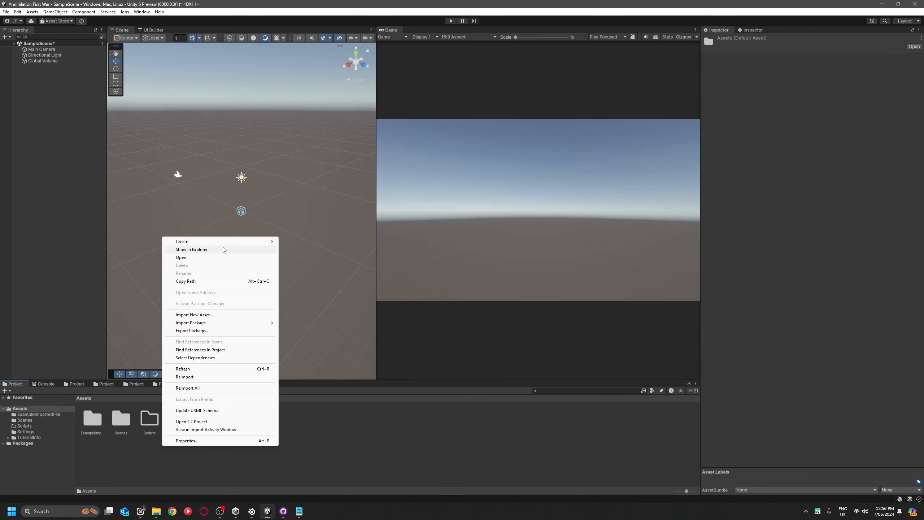
pyautogui.moveTo(255, 241)
pyautogui.click(310, 250)
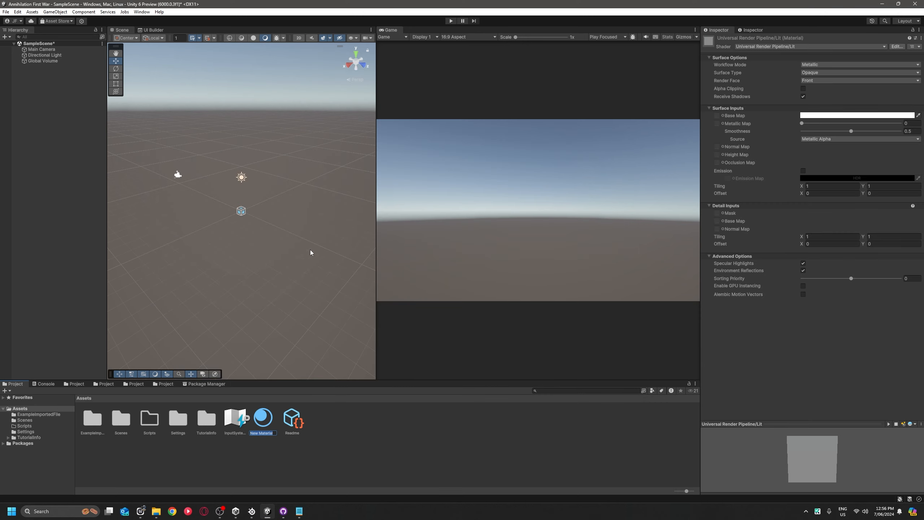
pyautogui.write('Impd')
pyautogui.write('rantSec')
pyautogui.write('erteColout')
pyautogui.press('Return')
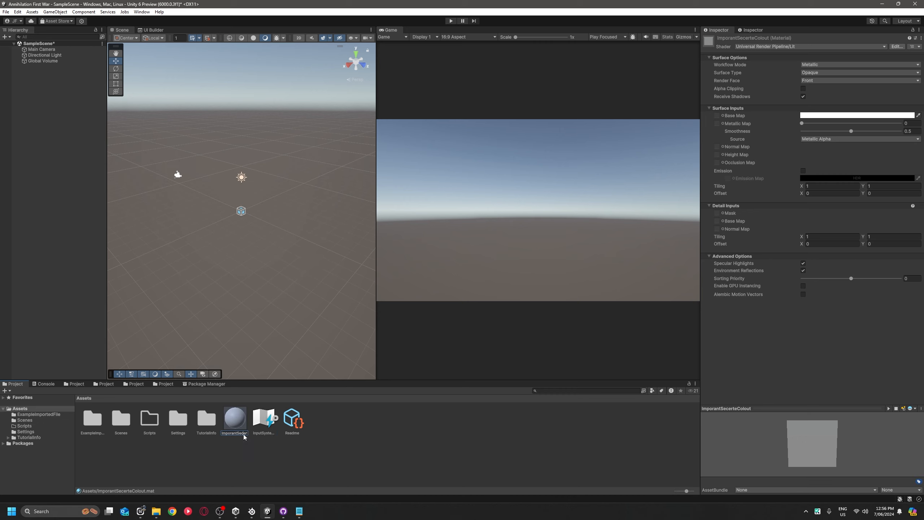
# Rename the new material in the Assets folder to ImporantSecerteColour.
pyautogui.click(244, 434)
pyautogui.click(247, 434)
pyautogui.press('BackSpace')
pyautogui.write('r')
pyautogui.press('Return')
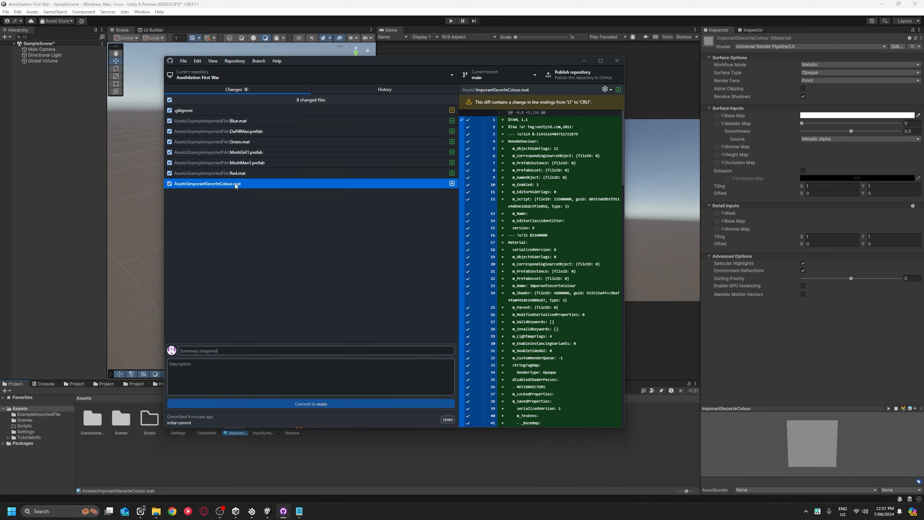
# In GitHub Desktop, examine the ignore options for ImporantSecerteColour.mat and compare it with the changed Red, Green and Blue material files.
pyautogui.rightClick(235, 186)
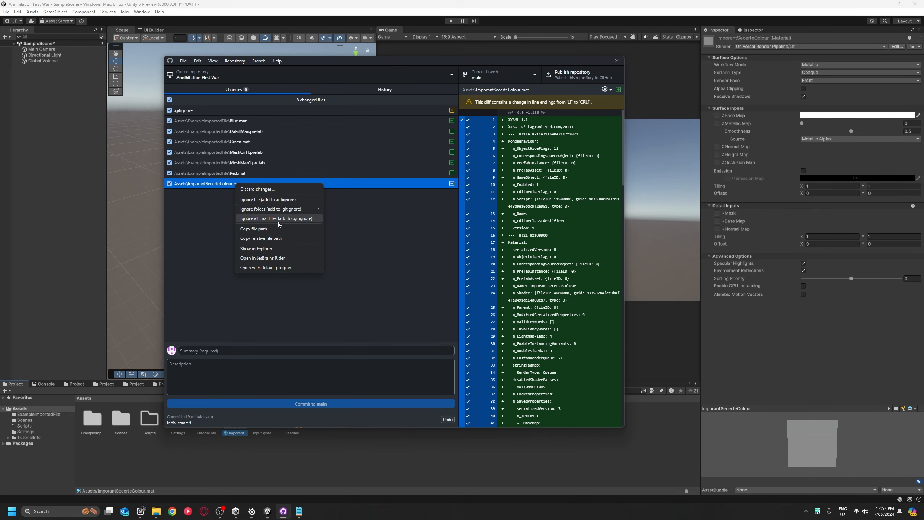
pyautogui.press('Escape')
pyautogui.click(251, 173)
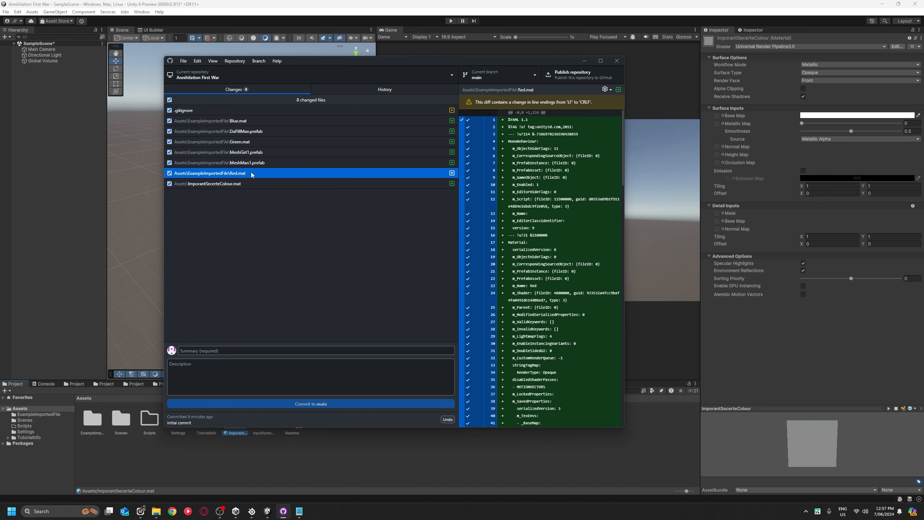
pyautogui.click(247, 142)
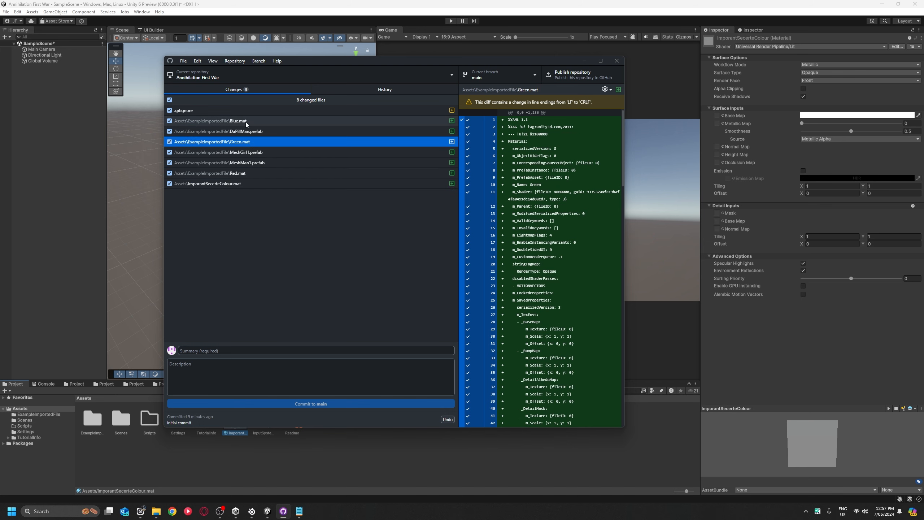
pyautogui.click(248, 121)
pyautogui.click(248, 185)
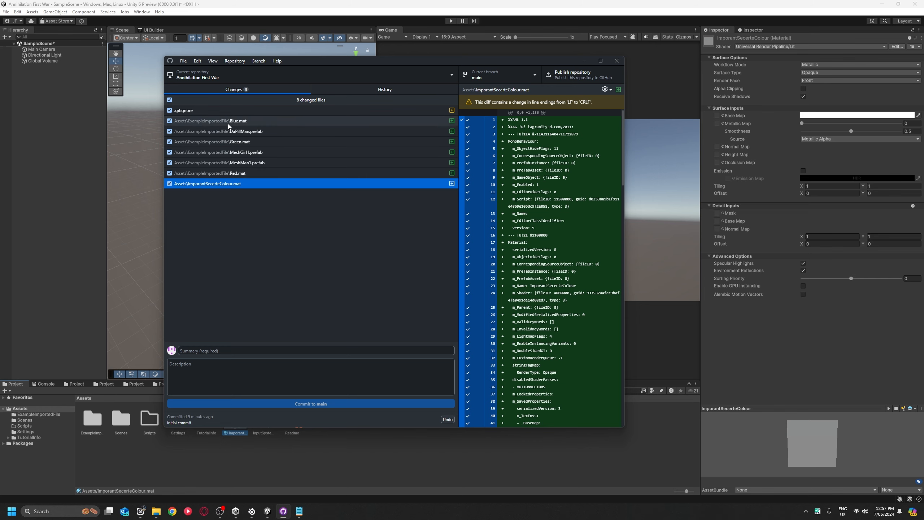
pyautogui.click(243, 125)
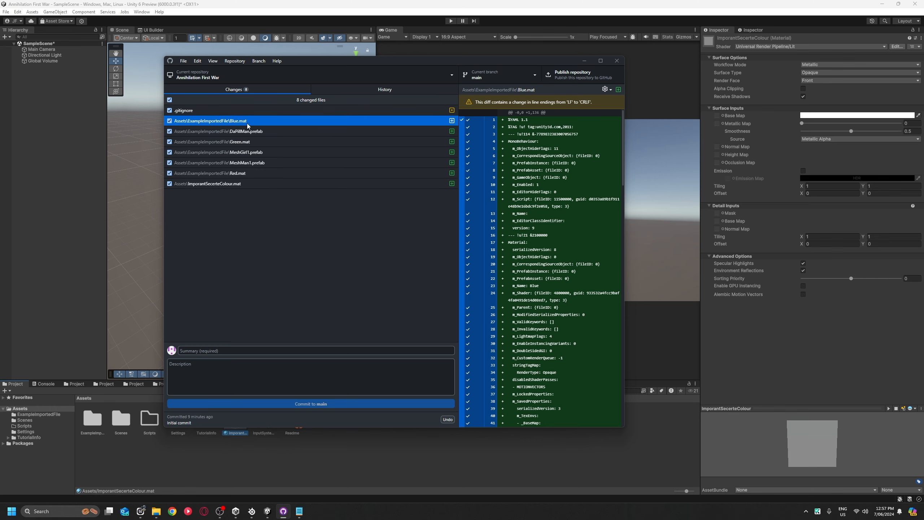
pyautogui.click(182, 187)
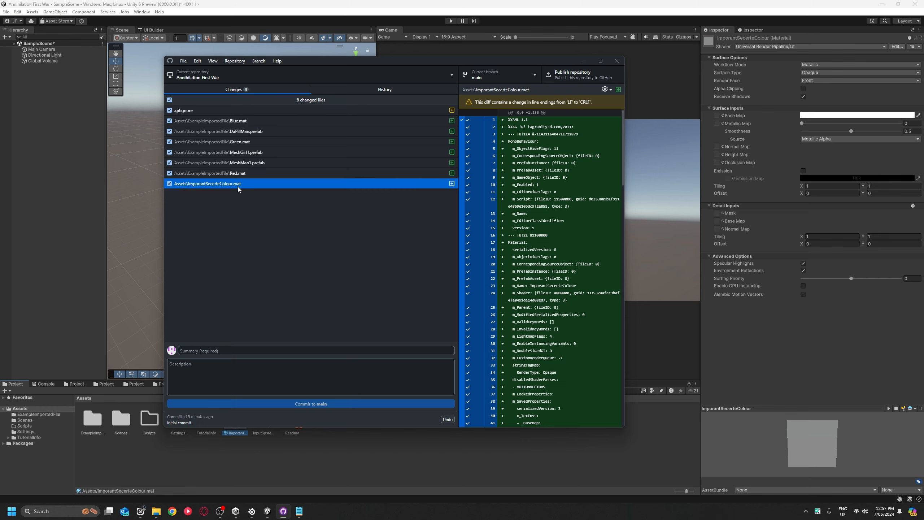
# Add the /Assets/ExampleImportedFile folder to .gitignore using the Red.mat change, and select the remaining ImporantSecerteColour.mat.
pyautogui.click(219, 174)
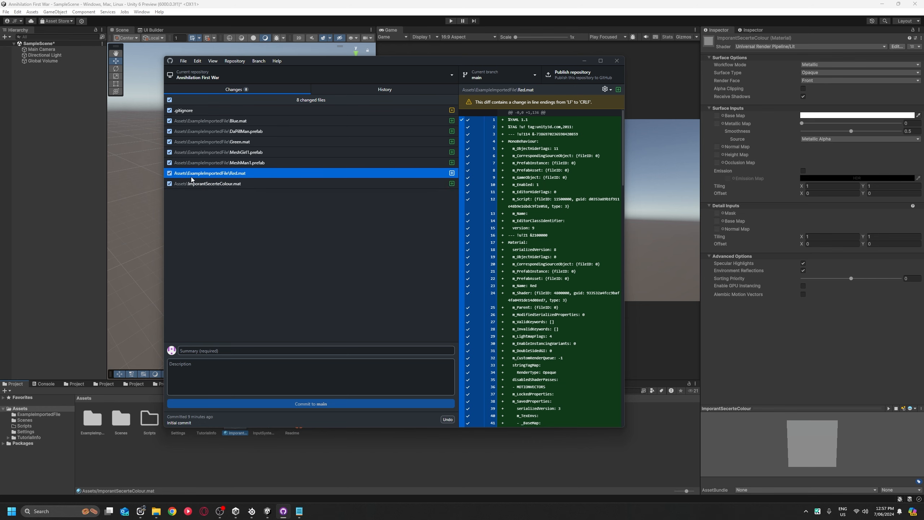
pyautogui.rightClick(231, 177)
pyautogui.moveTo(283, 204)
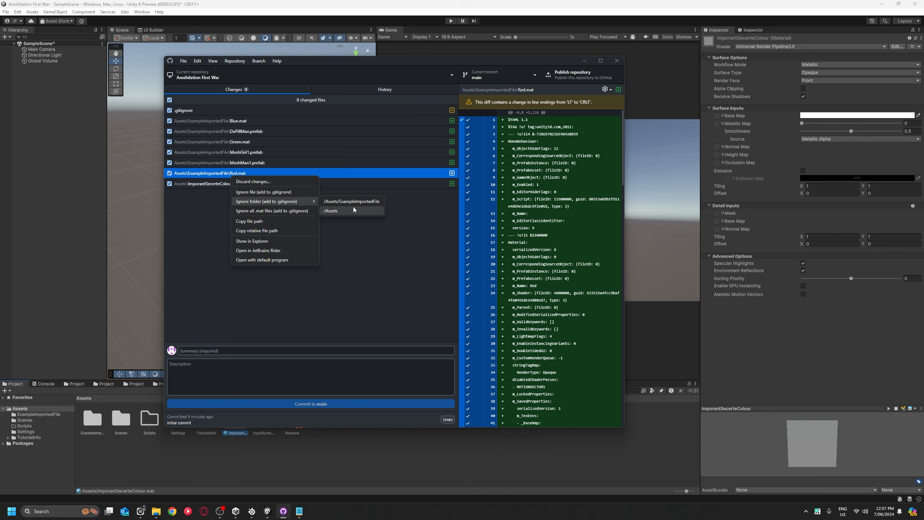
pyautogui.click(364, 206)
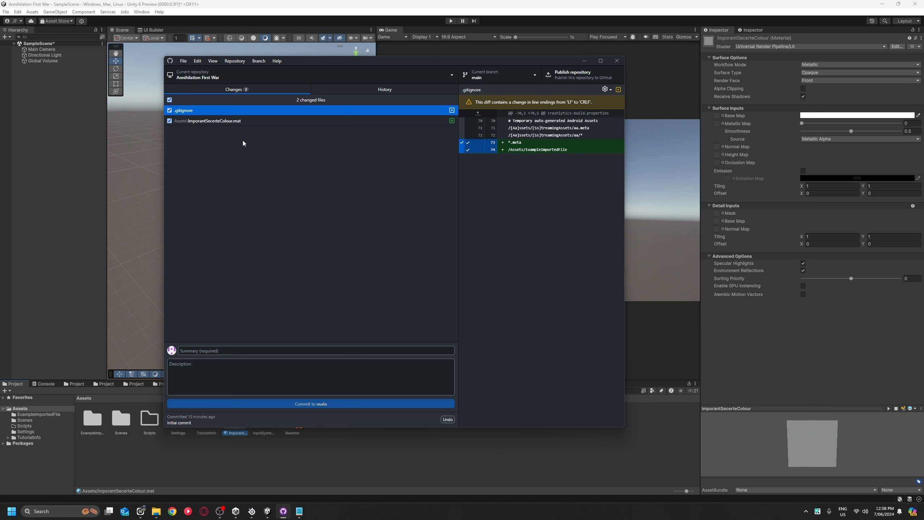
pyautogui.click(189, 122)
# Return to Unity and duplicate all materials and prefabs in the ExampleImportedFile folder.
pyautogui.click(174, 465)
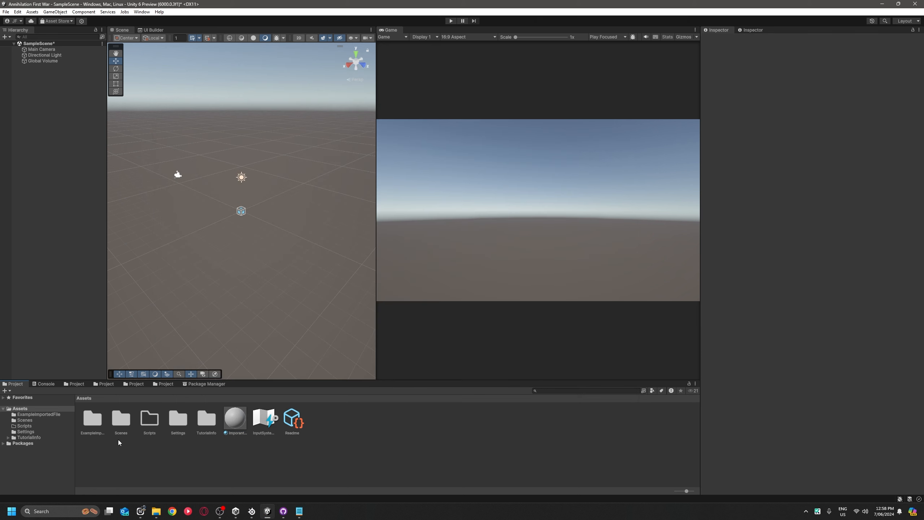
pyautogui.doubleClick(92, 419)
pyautogui.rightClick(269, 419)
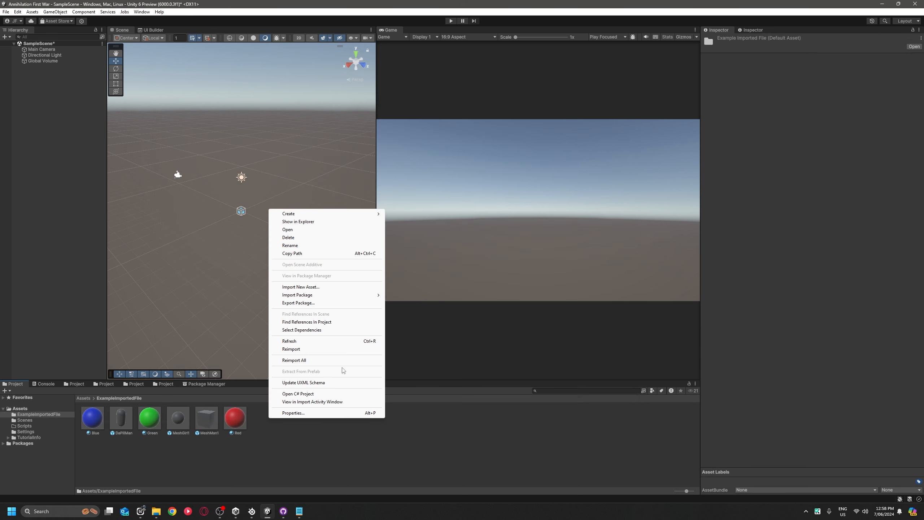
pyautogui.click(289, 438)
pyautogui.click(93, 419)
pyautogui.keyDown('shift'); pyautogui.click(243, 422); pyautogui.keyUp('shift')
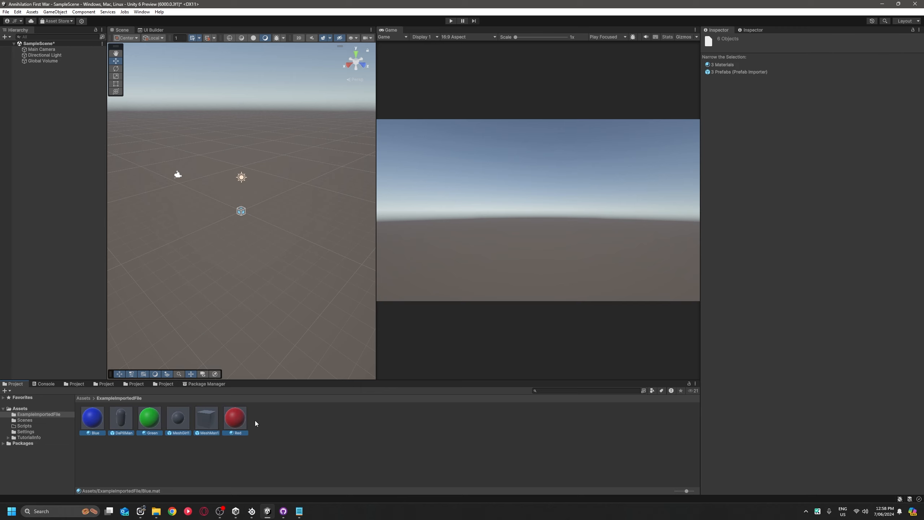
pyautogui.hotkey('ctrl', 'd')
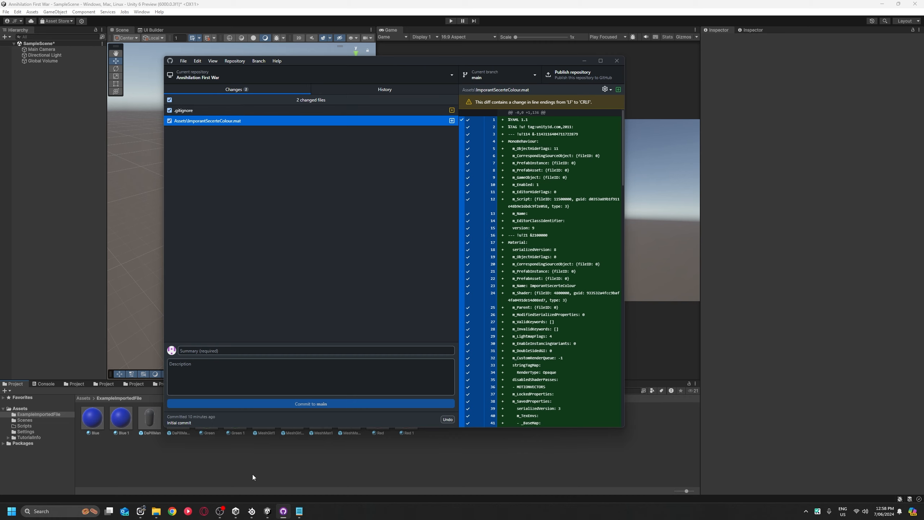
# In Unity, rename the ExampleImportedFile folder in Assets to Prefabs.
pyautogui.click(260, 466)
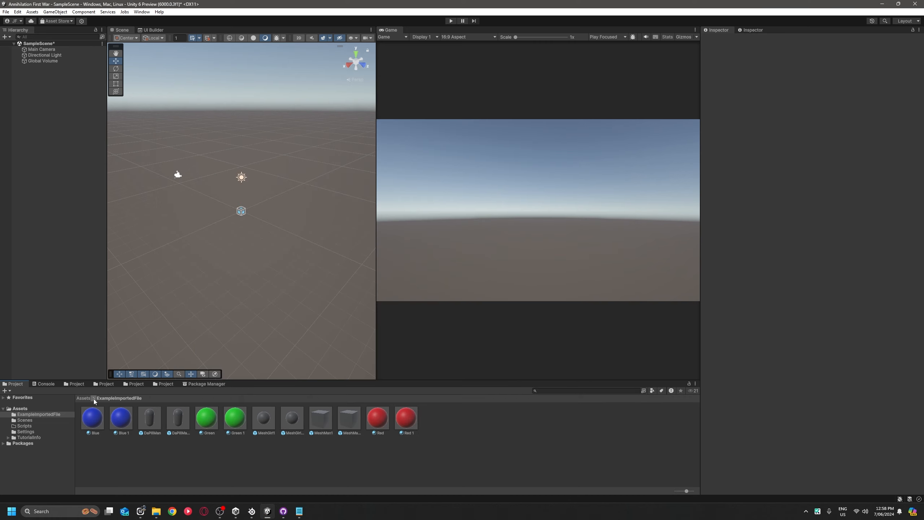
pyautogui.click(84, 398)
pyautogui.click(97, 434)
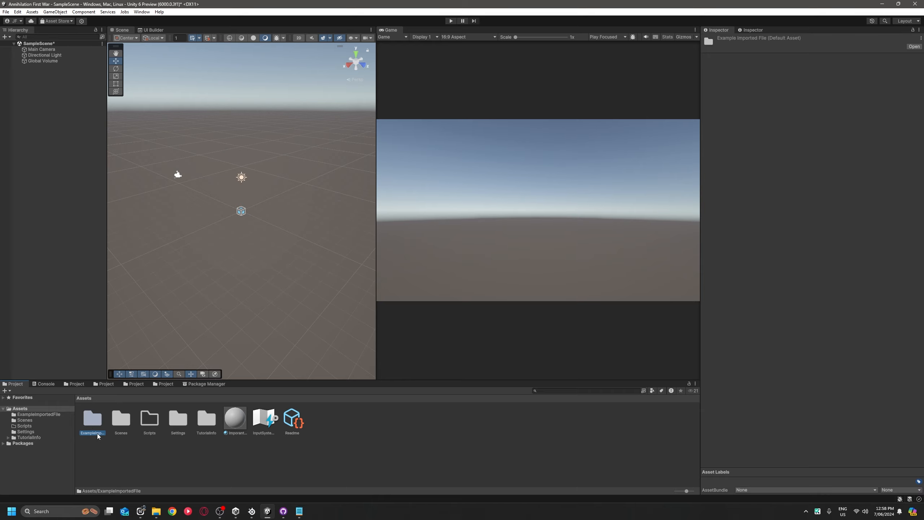
pyautogui.click(96, 433)
pyautogui.write('Prefabs')
pyautogui.press('Return')
# Switch to GitHub Desktop and add the /Assets/Prefabs folder to .gitignore using the Red.mat change.
pyautogui.hotkey('alt', 'Tab')
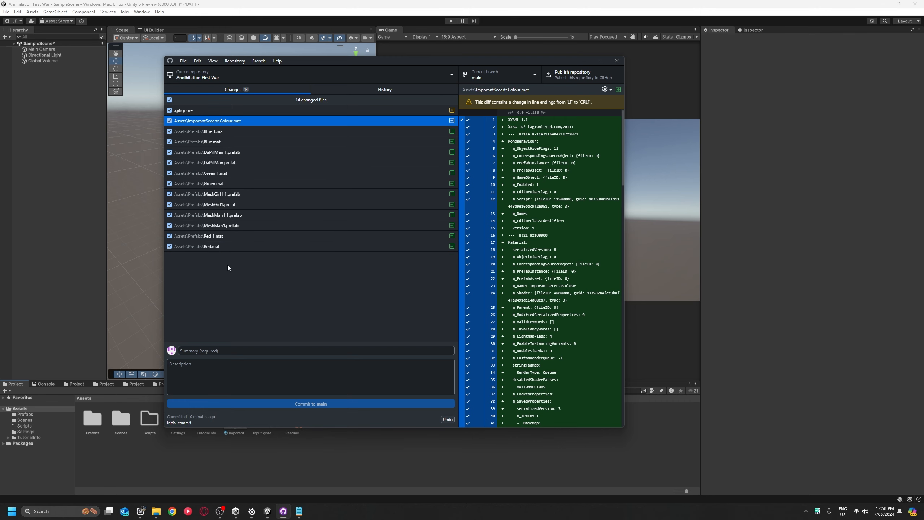
pyautogui.rightClick(225, 249)
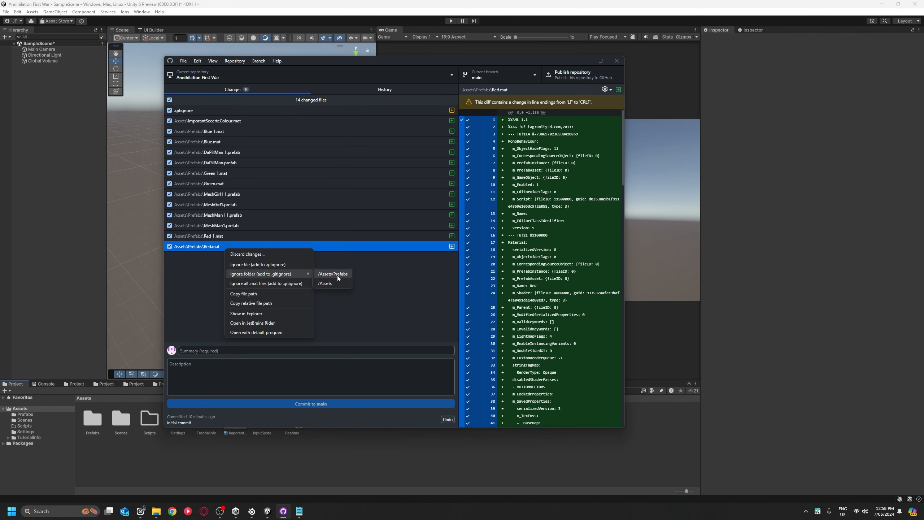
pyautogui.click(332, 274)
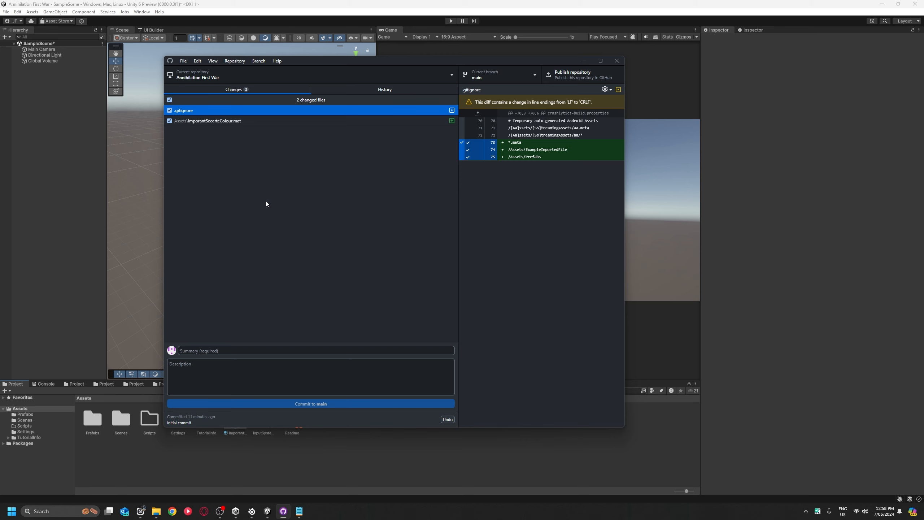
# Inspect the end of the .gitignore file open in Notepad, remove a blank line, and close the file without saving.
pyautogui.moveTo(299, 511)
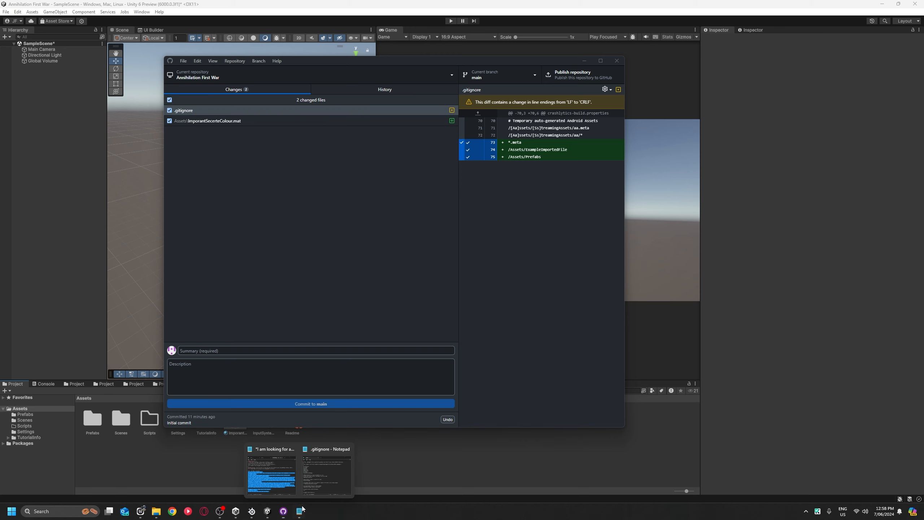
pyautogui.click(325, 480)
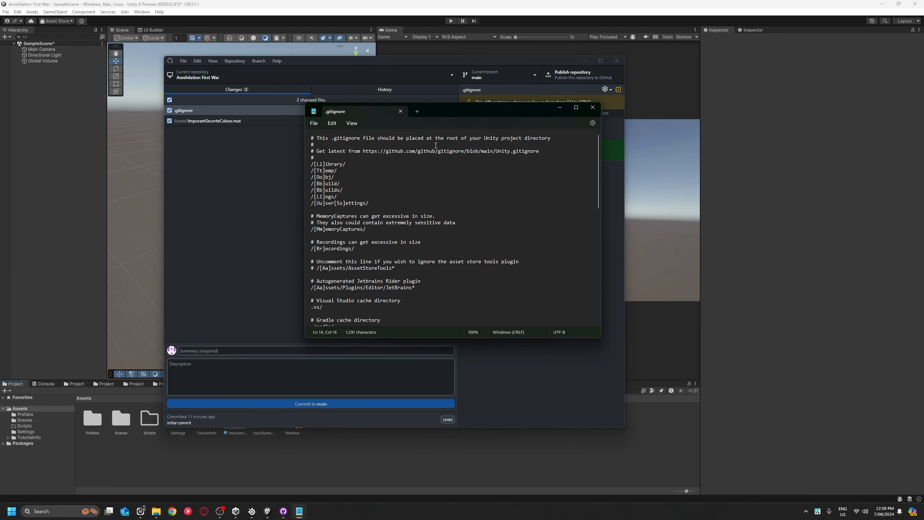
pyautogui.moveTo(446, 110); pyautogui.dragTo(413, 95)
pyautogui.scroll(-12, 414, 241)
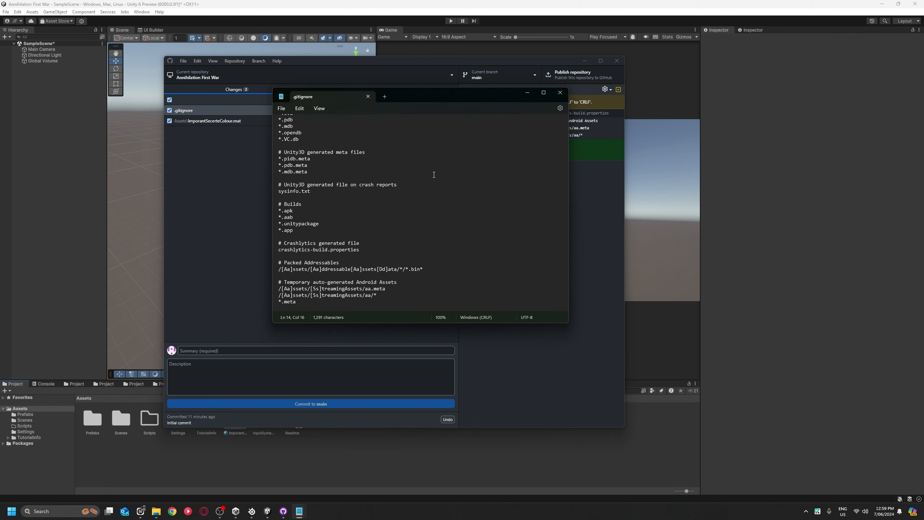
pyautogui.moveTo(412, 95); pyautogui.dragTo(314, 110)
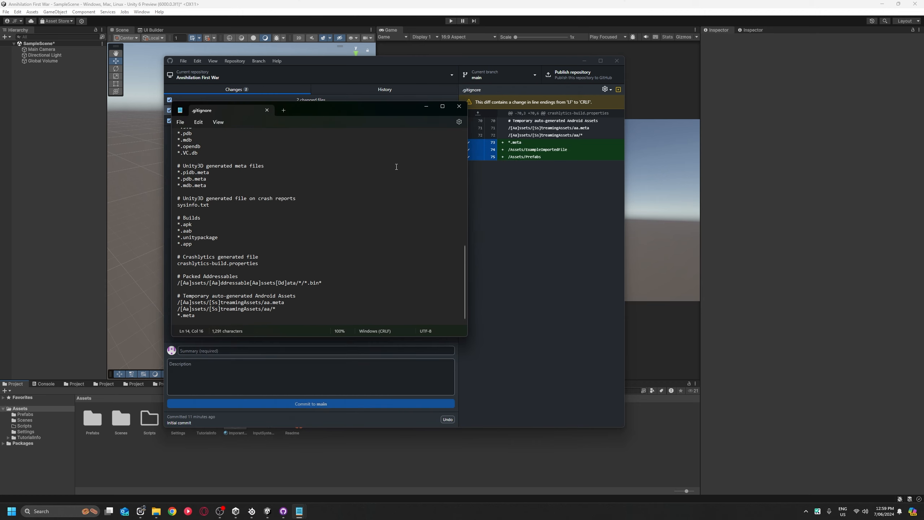
pyautogui.rightClick(275, 148)
pyautogui.click(243, 191)
pyautogui.press('BackSpace')
pyautogui.click(459, 107)
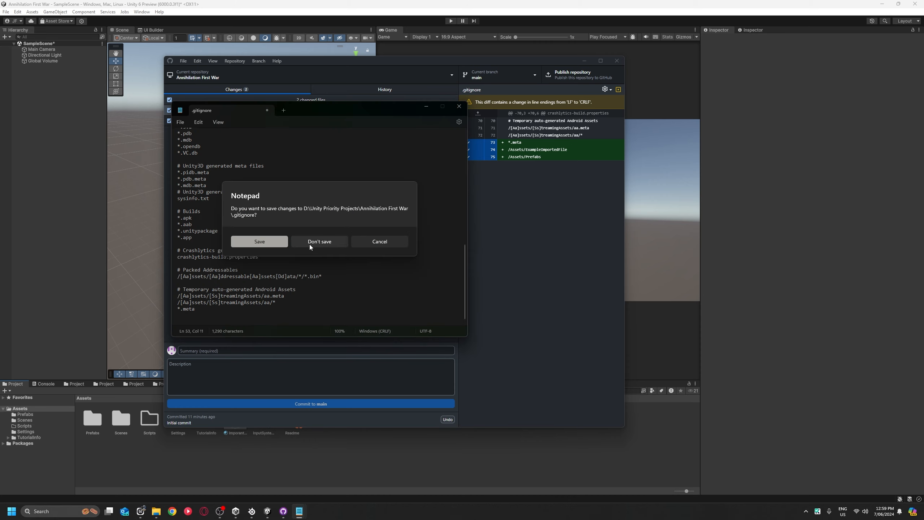
pyautogui.click(310, 244)
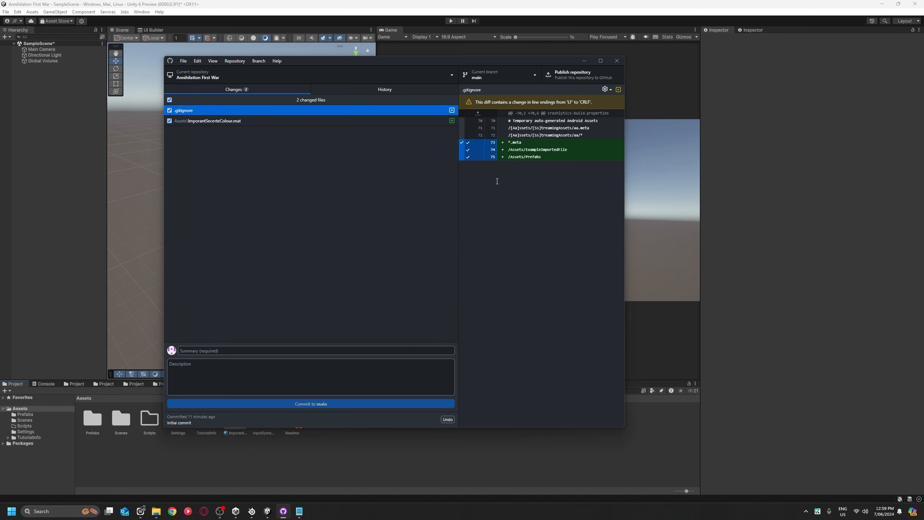
# Reveal the changed .gitignore from GitHub Desktop in File Explorer and open it in a maximized Visual Studio Code window.
pyautogui.moveTo(299, 512)
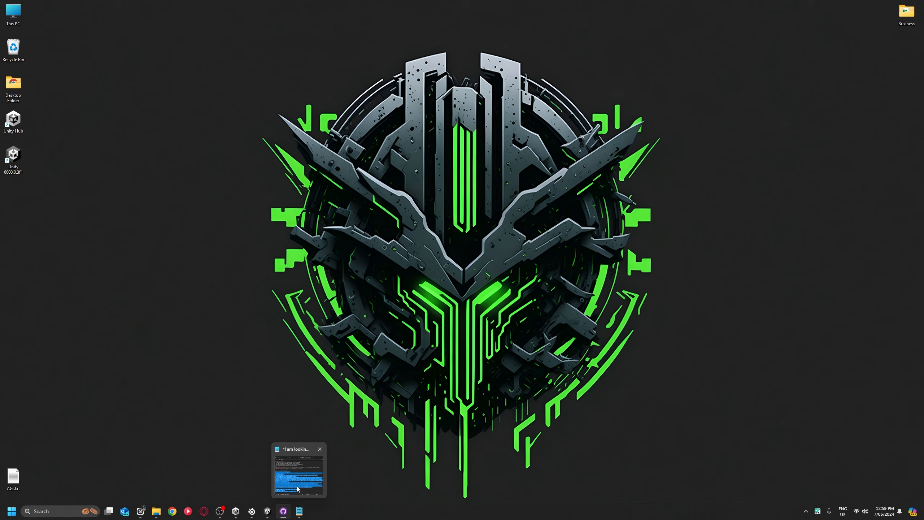
pyautogui.click(298, 488)
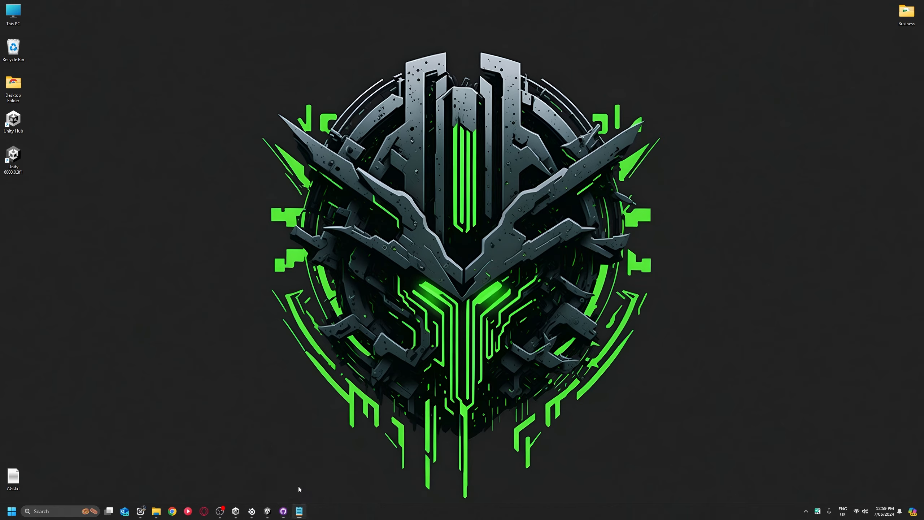
pyautogui.click(194, 111)
pyautogui.rightClick(200, 112)
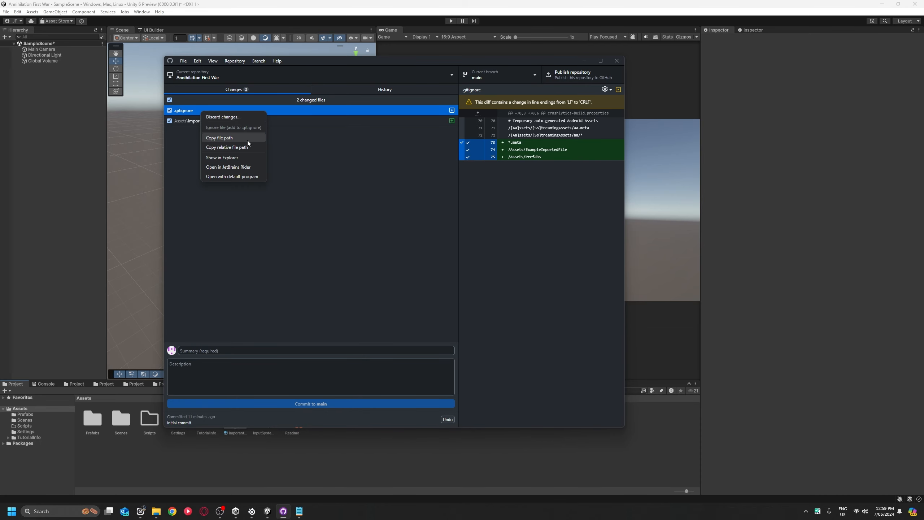
pyautogui.click(223, 158)
pyautogui.doubleClick(229, 308)
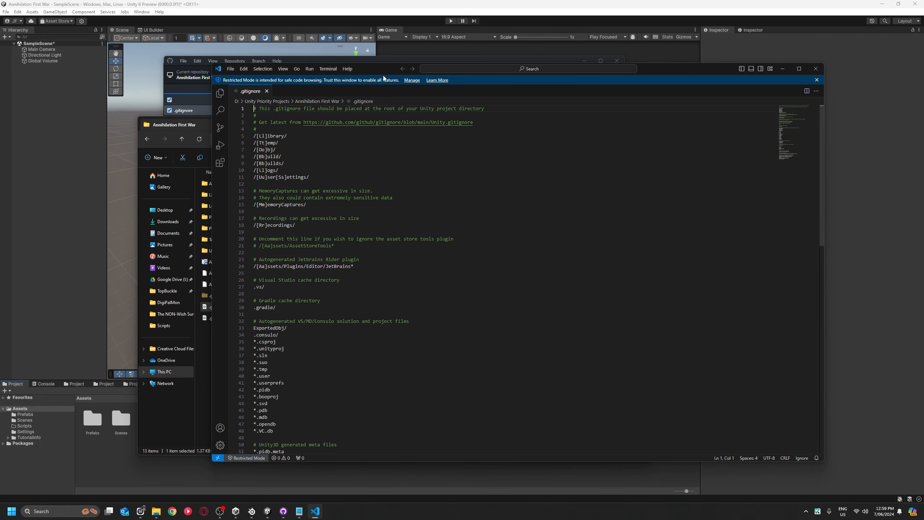
pyautogui.doubleClick(357, 69)
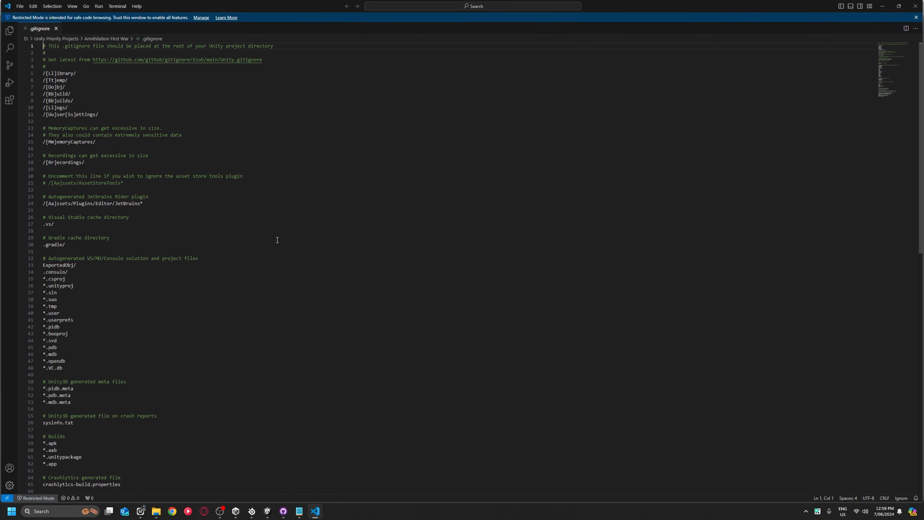
# Remove the /Assets/Prefabs rule from the end of .gitignore and save the file.
pyautogui.scroll(-10, 278, 237)
pyautogui.moveTo(84, 319); pyautogui.dragTo(42, 319)
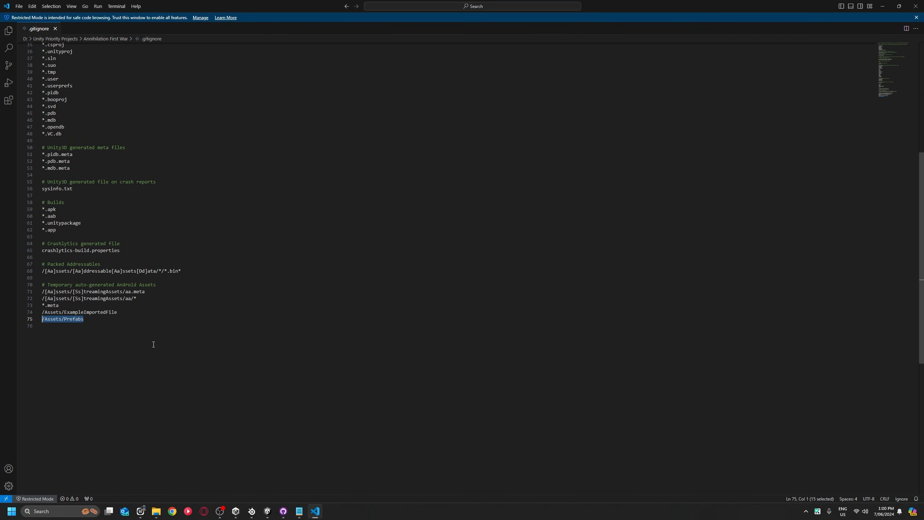
pyautogui.press('BackSpace')
pyautogui.press('BackSpace')
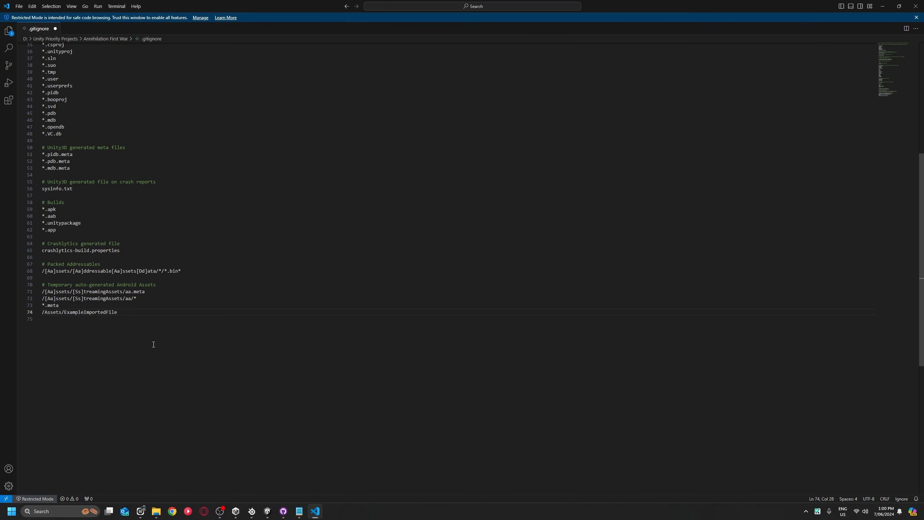
pyautogui.hotkey('ctrl', 's')
# Switch back to GitHub Desktop and check the changed files after the .gitignore edit.
pyautogui.hotkey('alt', 'Tab')
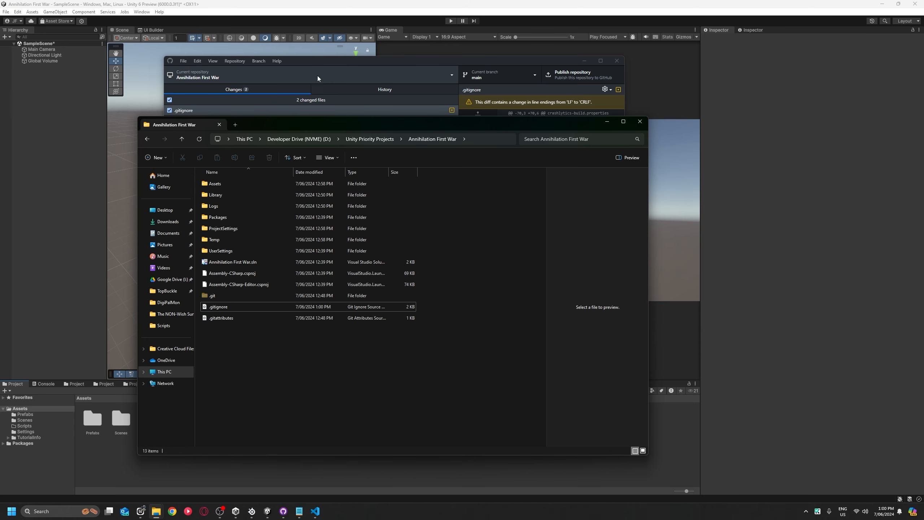
pyautogui.click(318, 75)
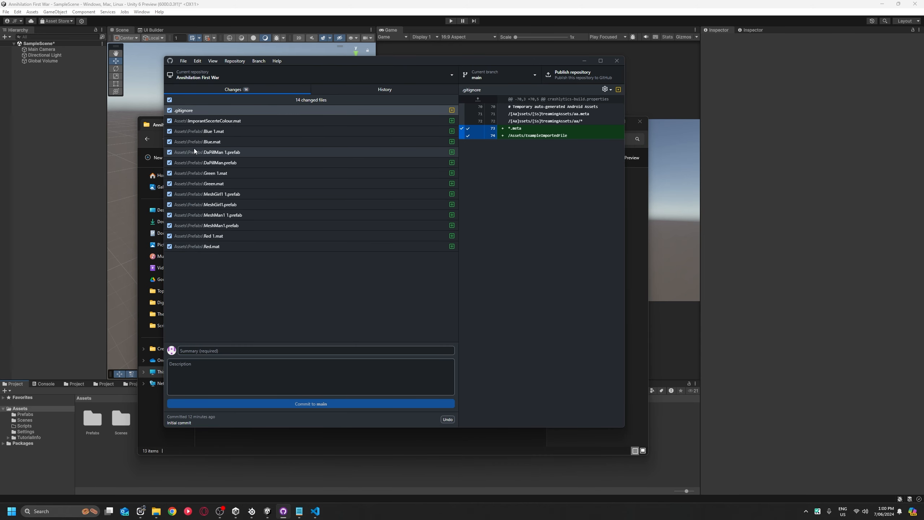
pyautogui.click(357, 288)
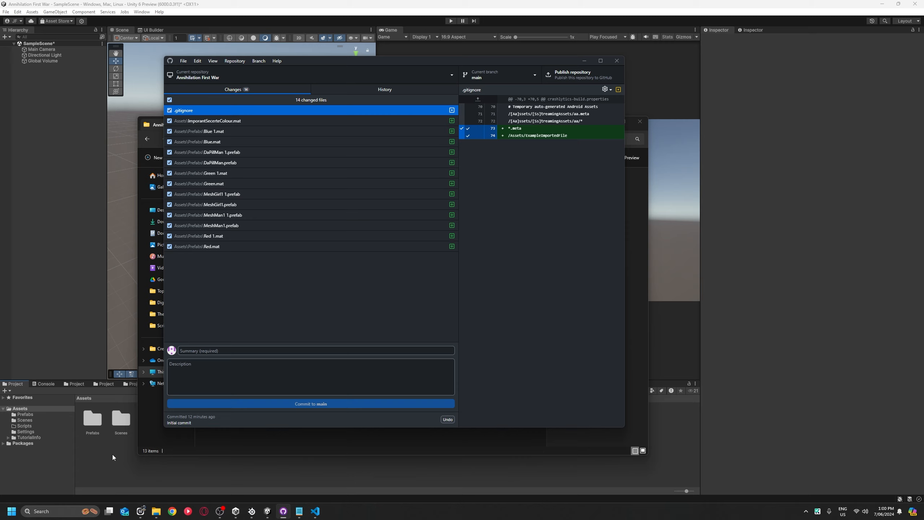
# Switch to Unity and delete the Prefabs folder from Assets.
pyautogui.click(94, 424)
pyautogui.press('Delete')
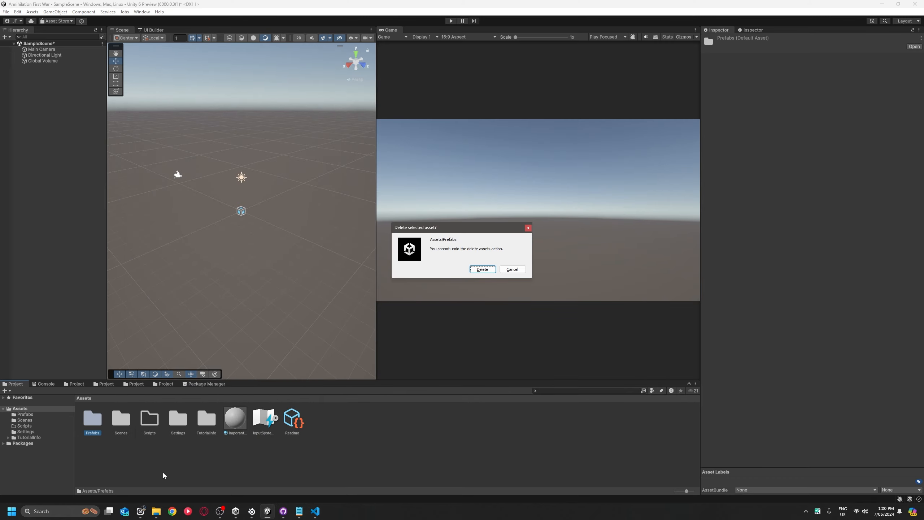
pyautogui.press('Return')
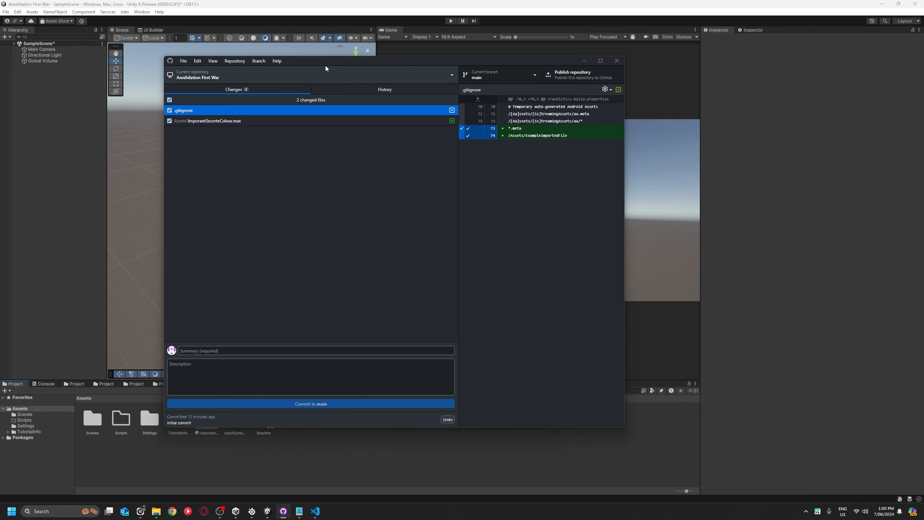
# Move the GitHub Desktop window aside and delete the ImporantSecerteColour material from Assets in Unity.
pyautogui.moveTo(325, 65); pyautogui.dragTo(506, 65)
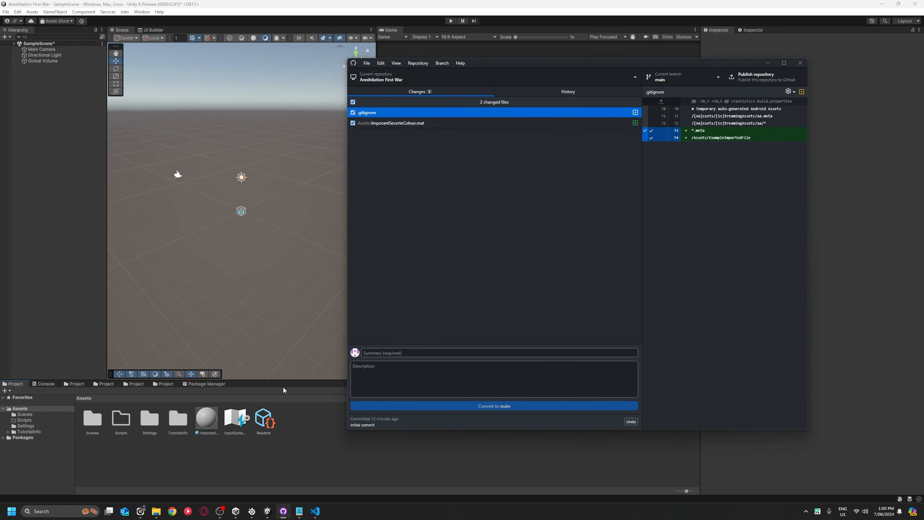
pyautogui.rightClick(397, 122)
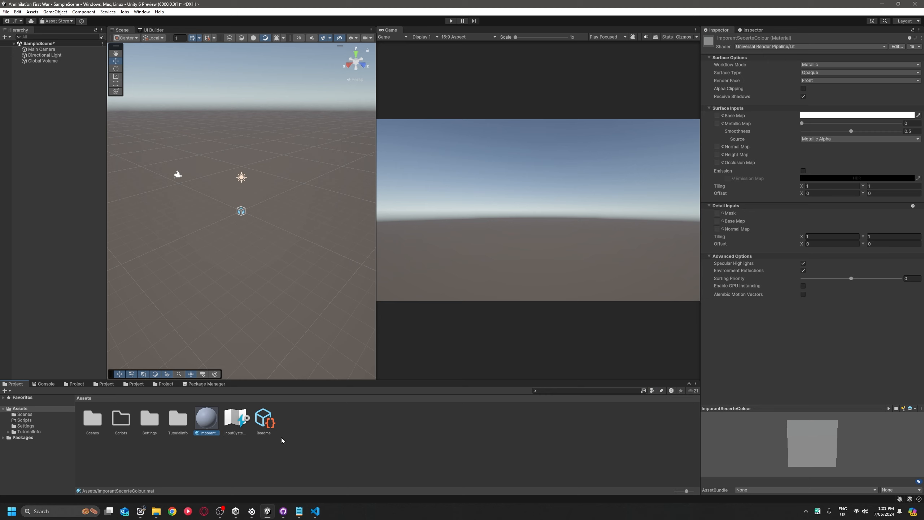
pyautogui.press('Delete')
pyautogui.press('Return')
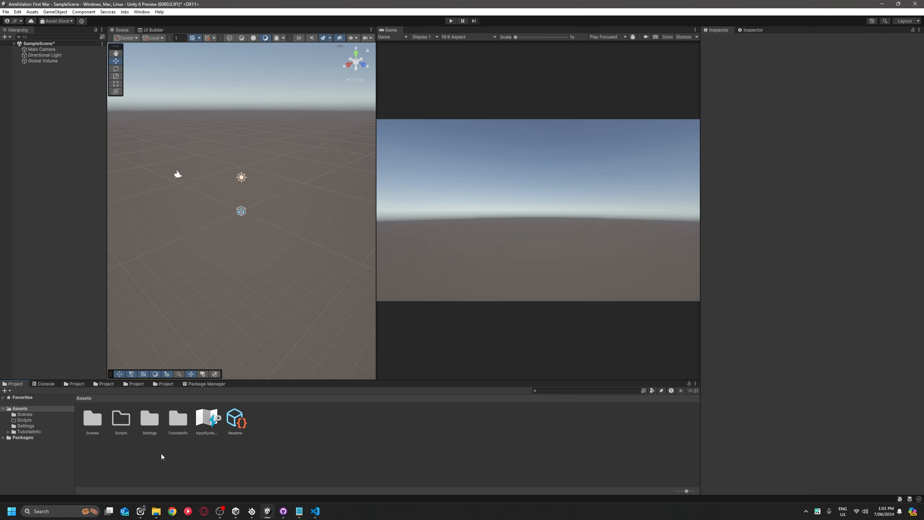
# Create a MonoBehaviour script named ExampleScript in the Scripts folder.
pyautogui.doubleClick(123, 423)
pyautogui.rightClick(100, 419)
pyautogui.click(129, 433)
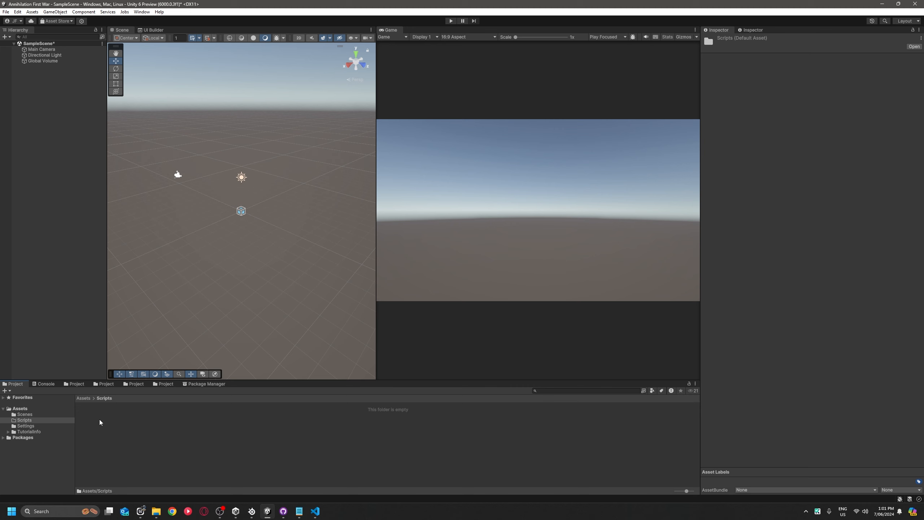
pyautogui.rightClick(99, 419)
pyautogui.moveTo(165, 215)
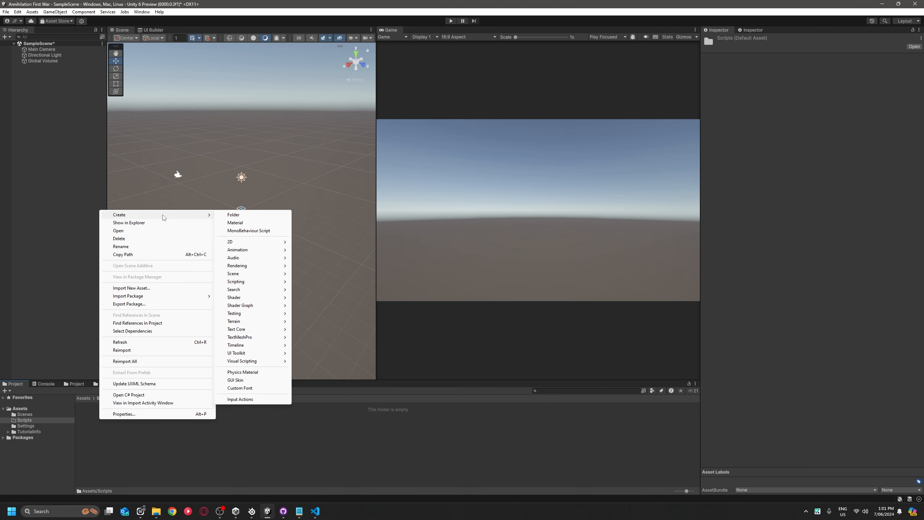
pyautogui.click(256, 233)
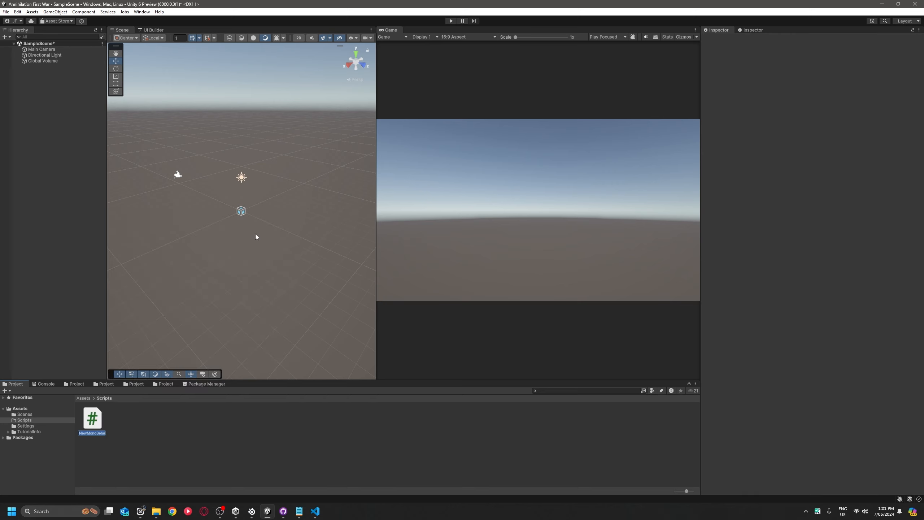
pyautogui.write('Ed')
pyautogui.write('ampleScript')
pyautogui.press('Return')
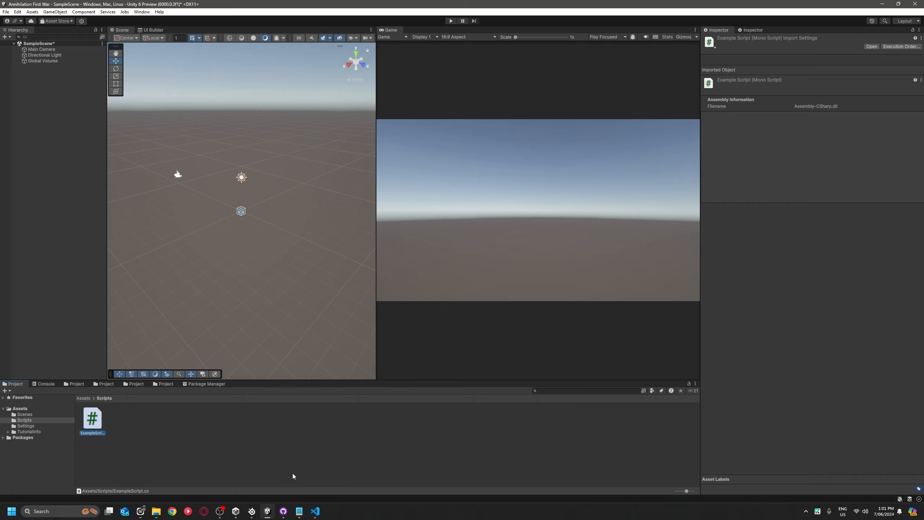
# Switch to GitHub Desktop and view the diff of Assets\Scripts\ExampleScript.cs.
pyautogui.click(282, 511)
pyautogui.moveTo(480, 66); pyautogui.dragTo(325, 82)
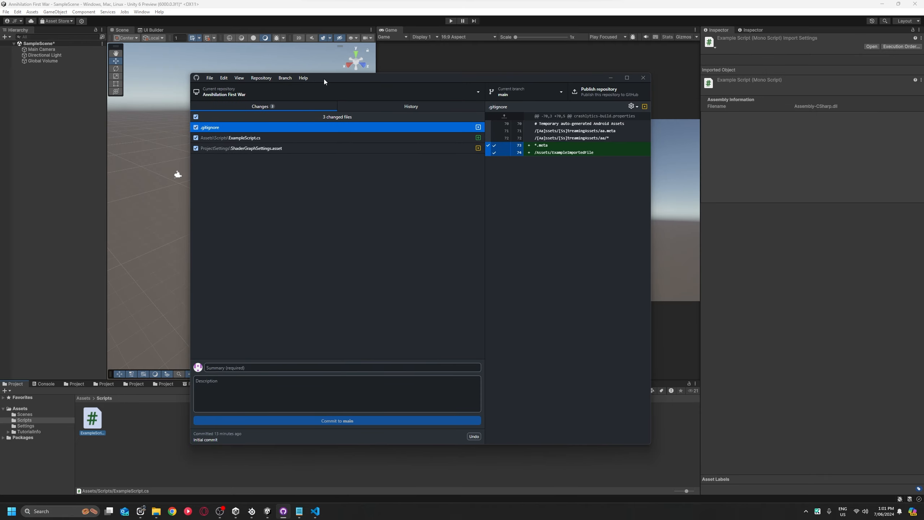
pyautogui.click(242, 139)
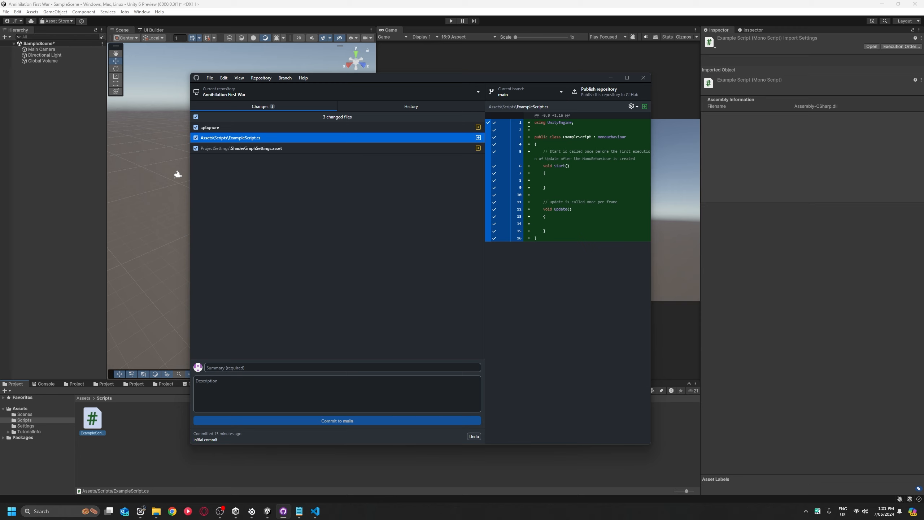
pyautogui.click(547, 164)
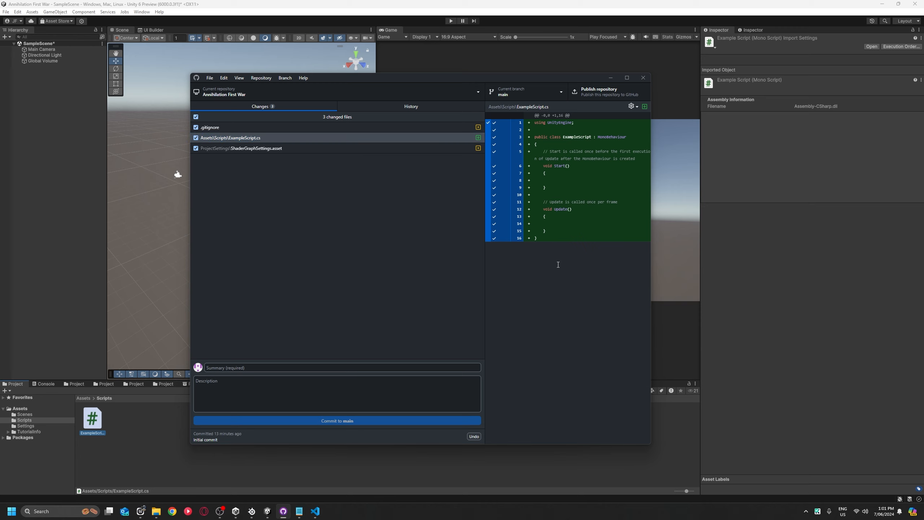
# Open ExampleScript.cs from Unity in JetBrains Rider and arrange the editor beside the GitHub Desktop window.
pyautogui.doubleClick(92, 418)
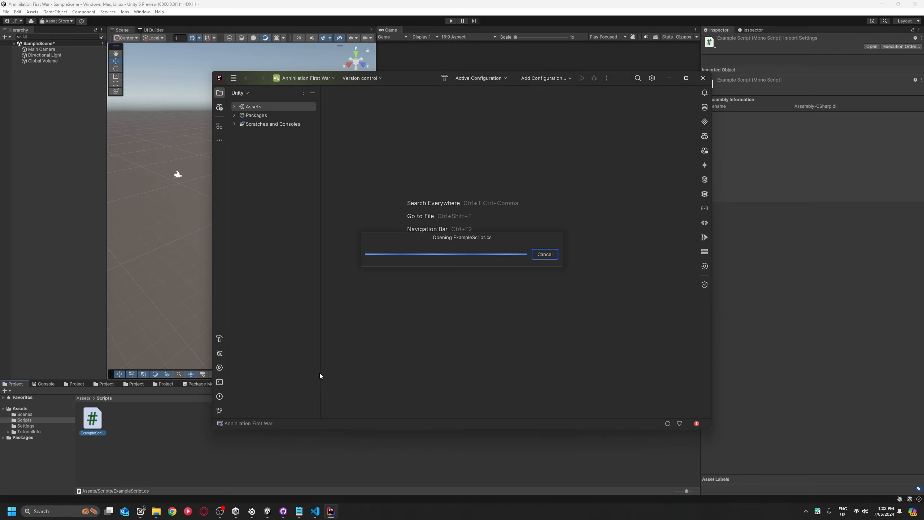
pyautogui.click(283, 511)
pyautogui.moveTo(440, 83); pyautogui.dragTo(763, 94)
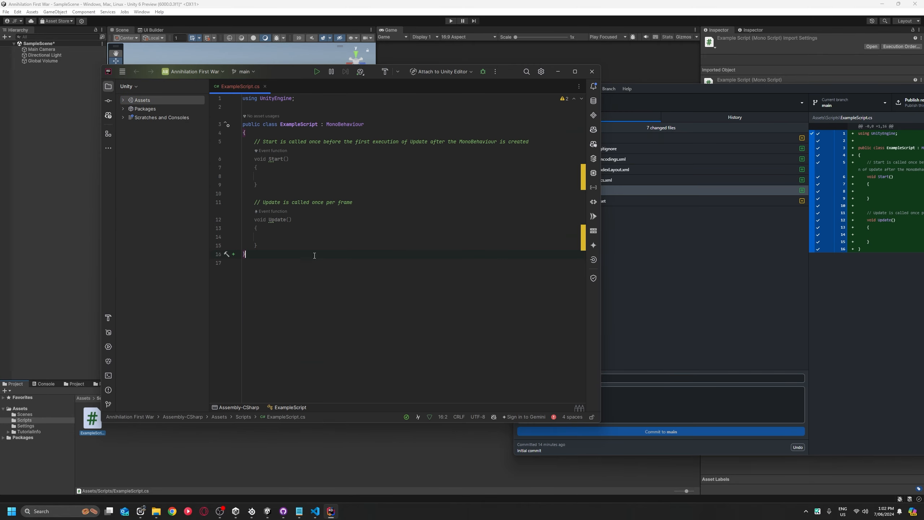
pyautogui.moveTo(228, 255); pyautogui.dragTo(227, 124)
pyautogui.click(328, 226)
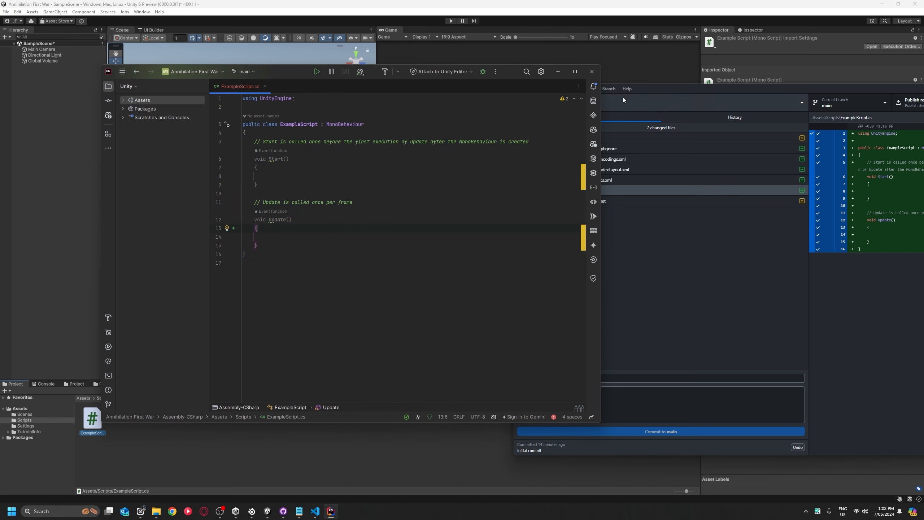
pyautogui.moveTo(655, 88); pyautogui.dragTo(415, 72)
pyautogui.moveTo(652, 218); pyautogui.dragTo(618, 120)
pyautogui.click(617, 120)
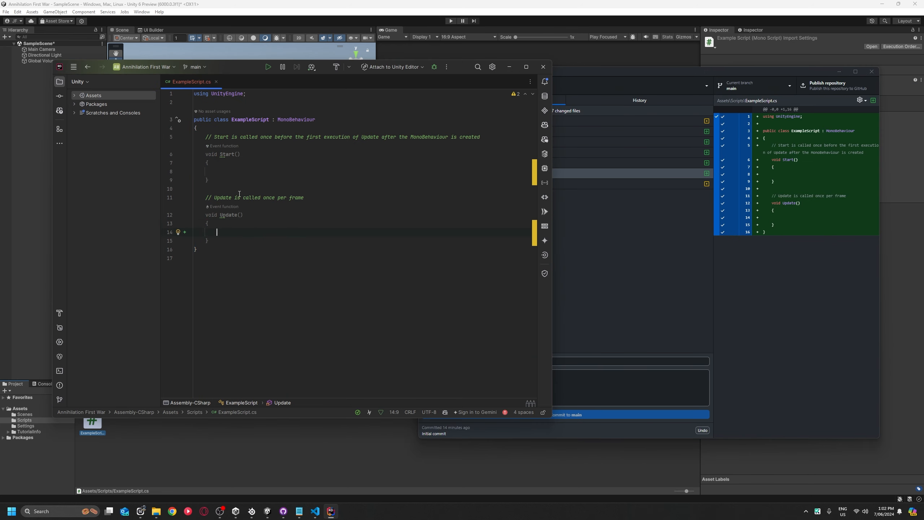
# Add the field private string _thisIsAnExampleString = "Hello there!"; at the start of the ExampleScript class.
pyautogui.click(248, 177)
pyautogui.click(229, 128)
pyautogui.press('Return')
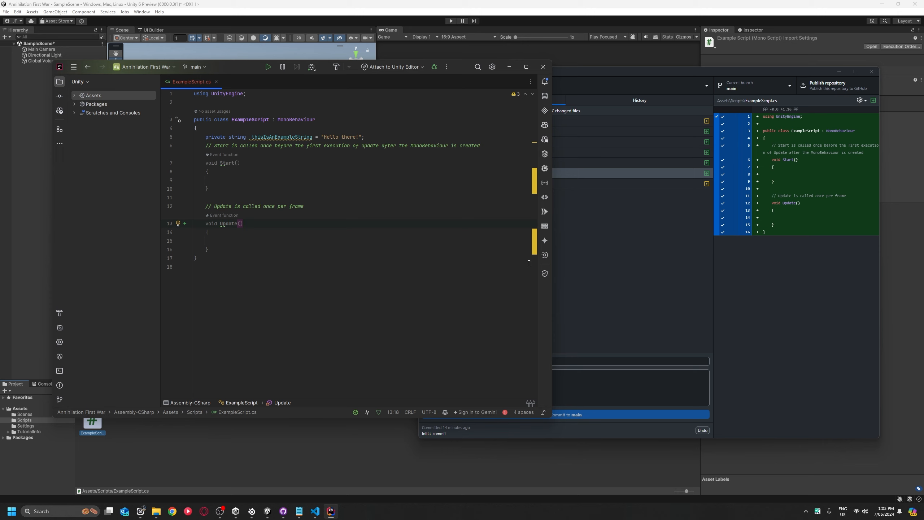
# Return to GitHub Desktop and widen its window to examine the updated ExampleScript.cs diff.
pyautogui.click(759, 272)
pyautogui.moveTo(673, 72); pyautogui.dragTo(451, 84)
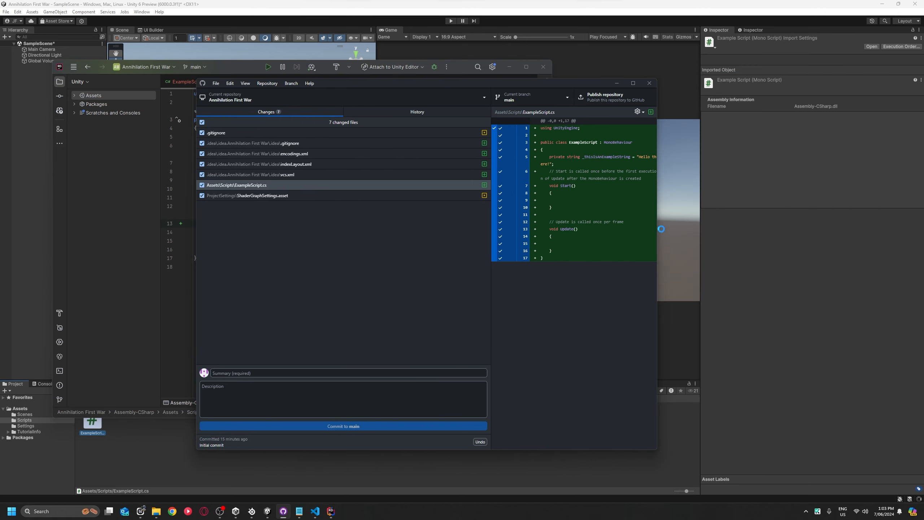
pyautogui.moveTo(658, 228); pyautogui.dragTo(814, 229)
pyautogui.moveTo(327, 83); pyautogui.dragTo(271, 90)
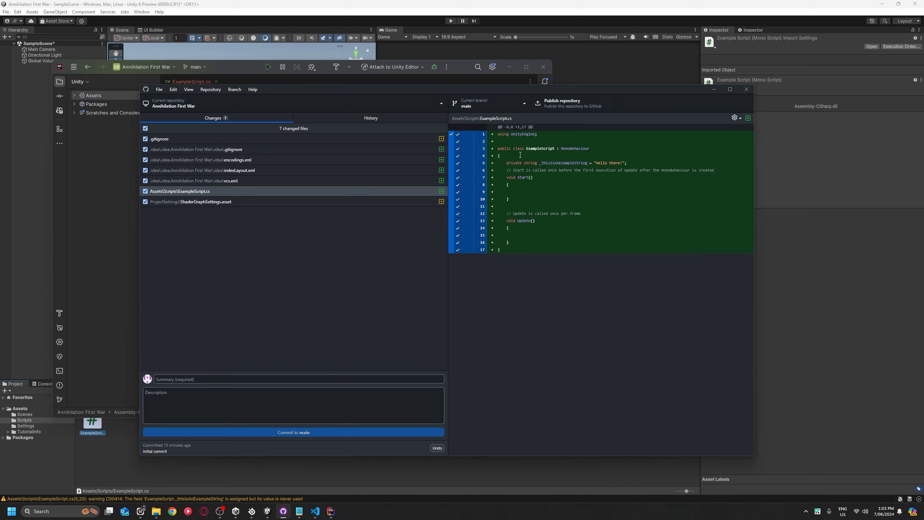
# Comment out the _thisIsAnExampleString field in ExampleScript.cs in JetBrains Rider, and return to GitHub Desktop to view the updated diff.
pyautogui.moveTo(507, 163); pyautogui.dragTo(630, 164)
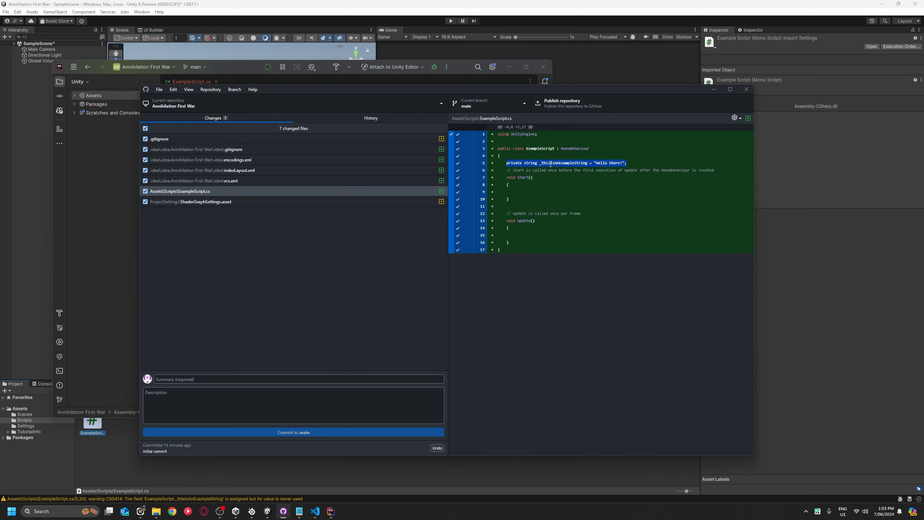
pyautogui.moveTo(365, 137); pyautogui.dragTo(206, 137)
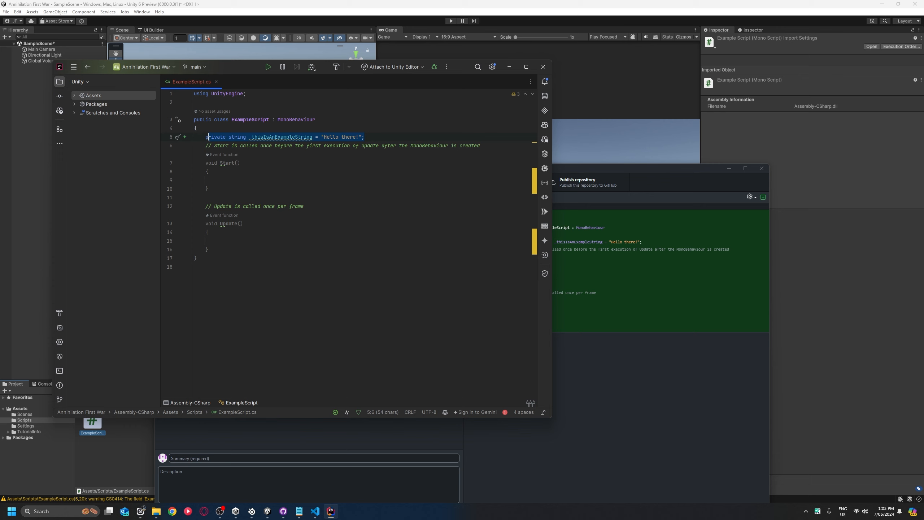
pyautogui.doubleClick(217, 137)
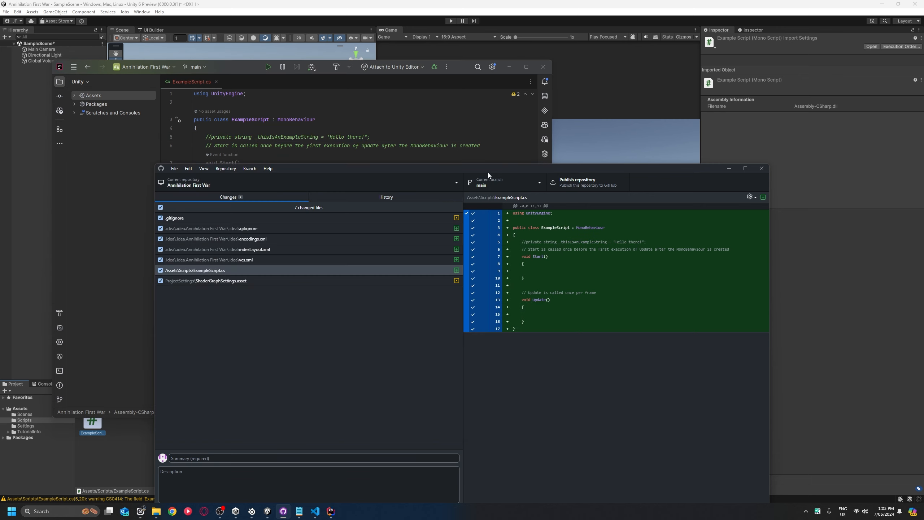
pyautogui.moveTo(488, 171); pyautogui.dragTo(458, 103)
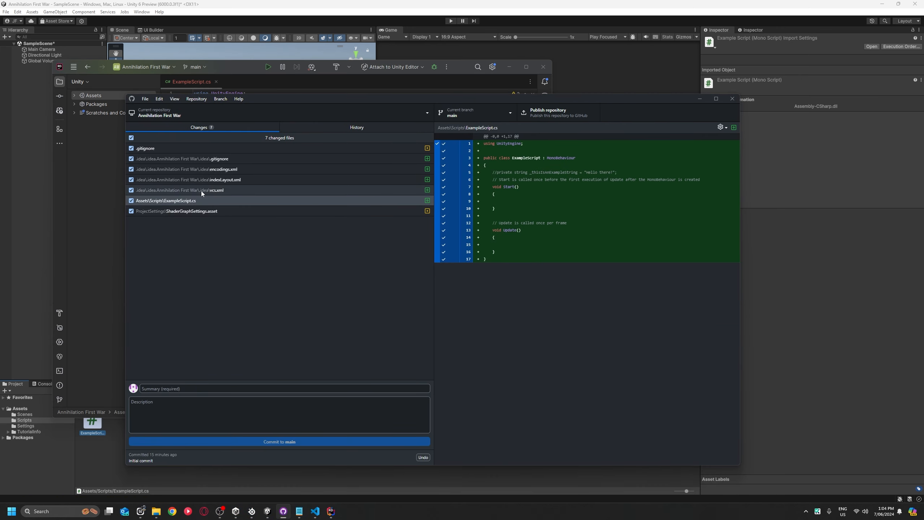
# Add the folder /.idea/.idea.Annihilation First War/.idea to .gitignore, and reposition the GitHub Desktop window.
pyautogui.rightClick(212, 189)
pyautogui.moveTo(267, 214)
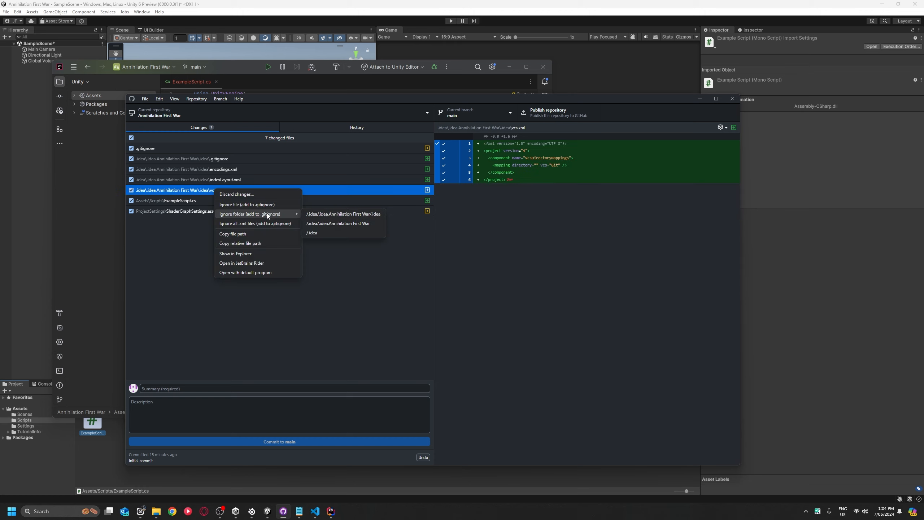
pyautogui.click(371, 216)
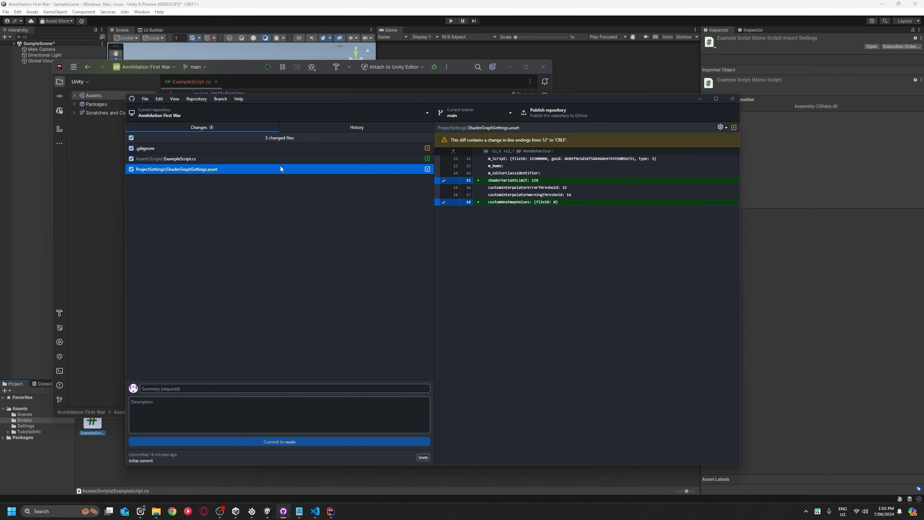
pyautogui.moveTo(313, 101); pyautogui.dragTo(308, 107)
pyautogui.click(198, 168)
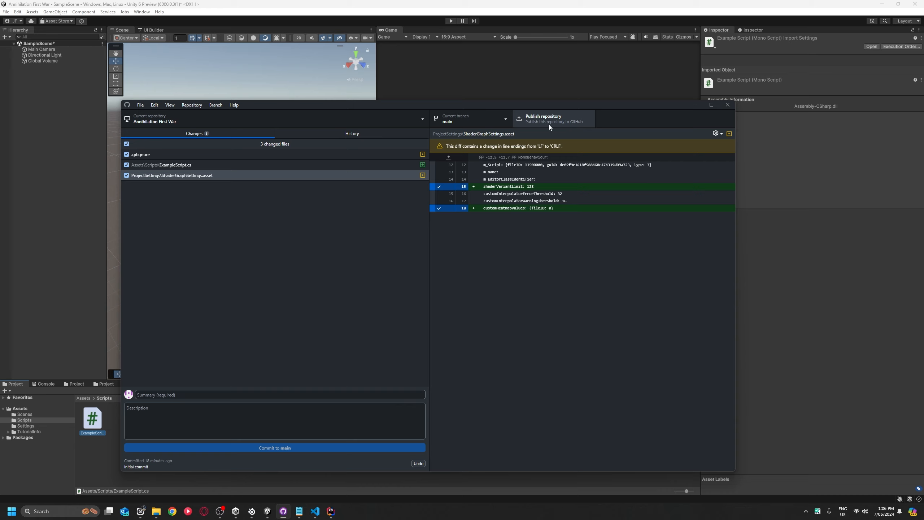
# Publish the repository to GitHub.com as Annihilation First War with the description "Youtube Video", keeping the code private.
pyautogui.click(530, 121)
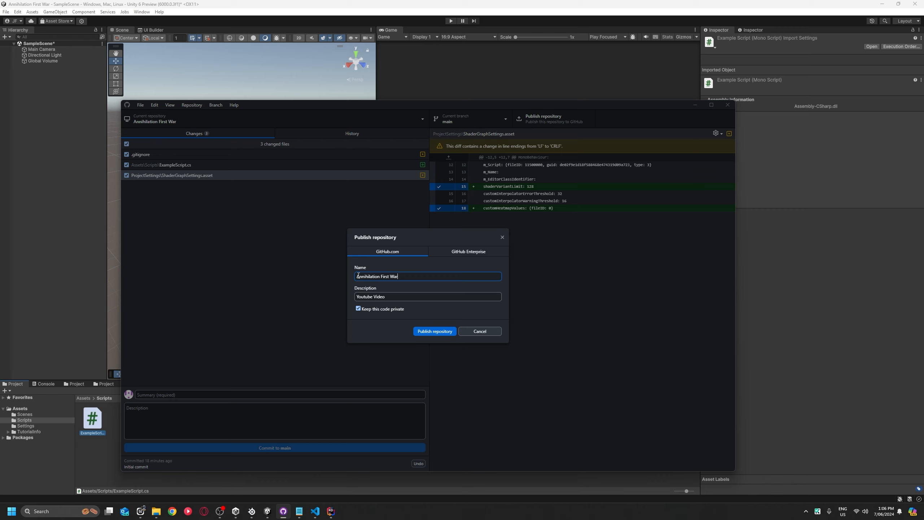
pyautogui.moveTo(359, 275); pyautogui.dragTo(346, 297)
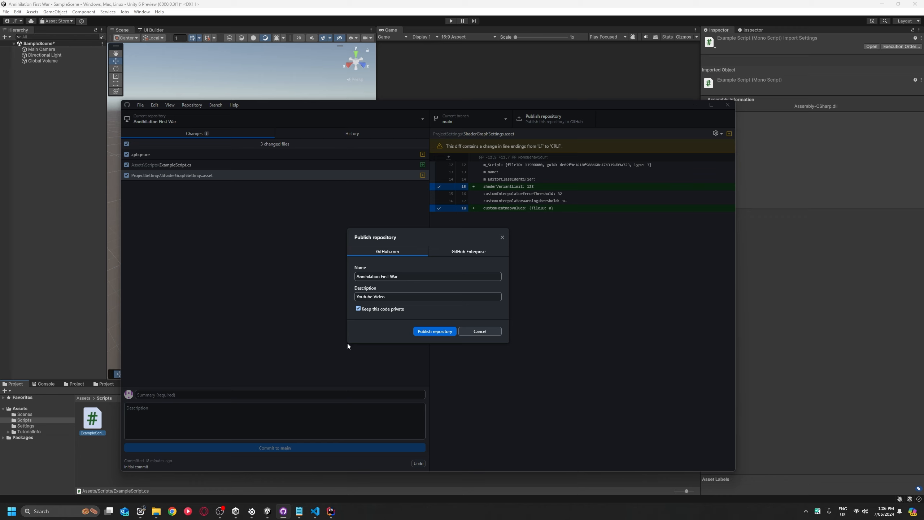
pyautogui.click(457, 251)
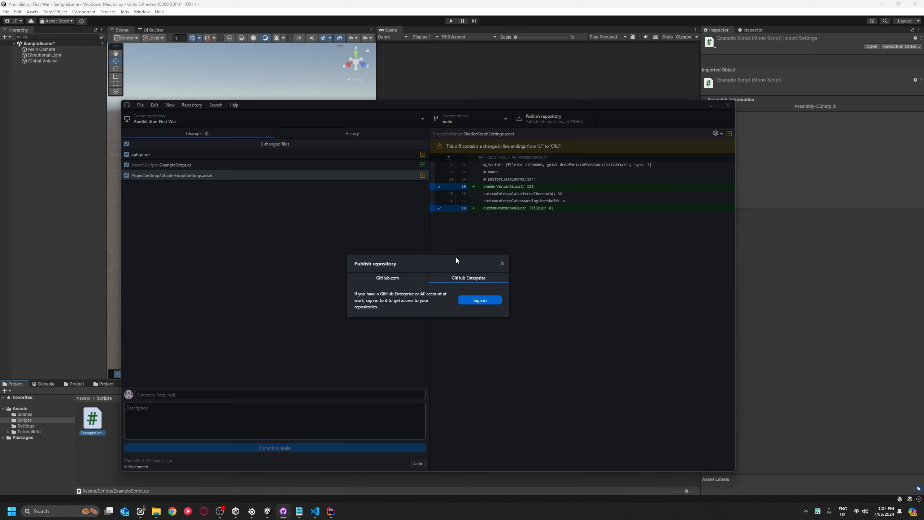
pyautogui.click(398, 276)
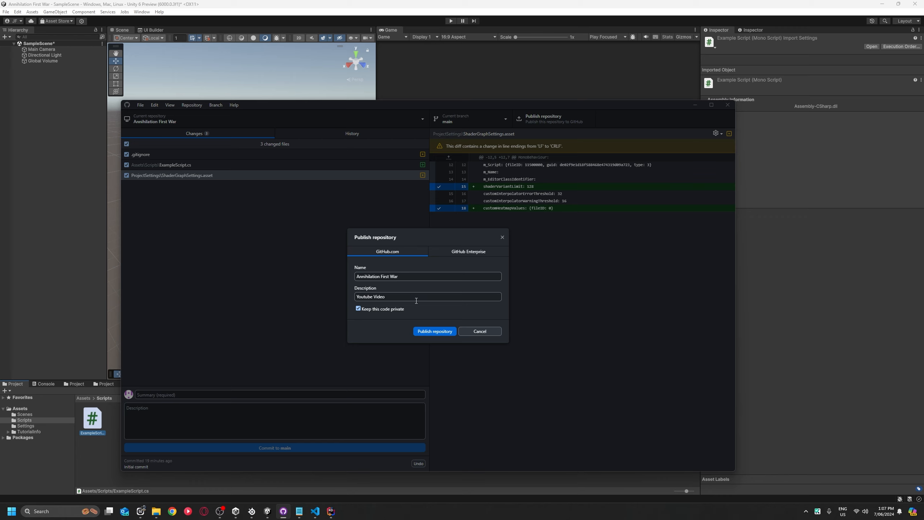
pyautogui.click(435, 333)
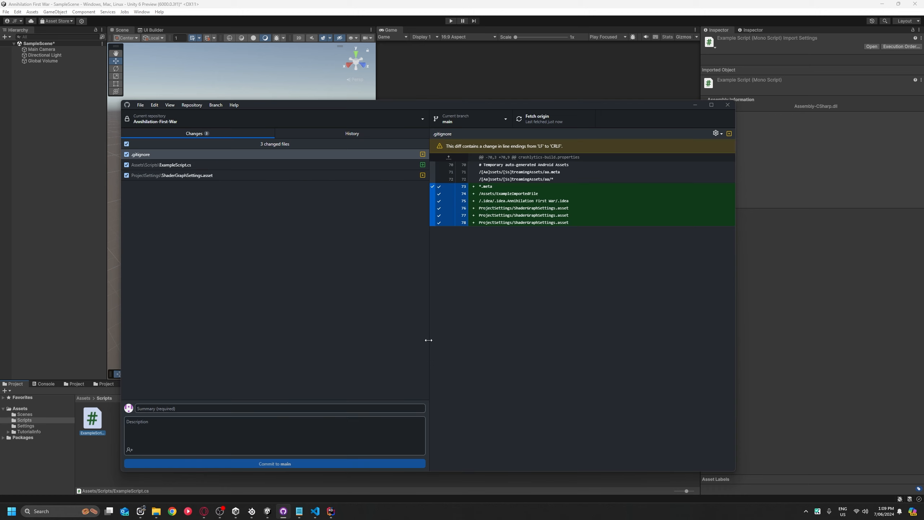
# Fetch origin and switch to the browser to view the Assets folder of the published repository on GitHub.
pyautogui.click(547, 118)
pyautogui.click(203, 511)
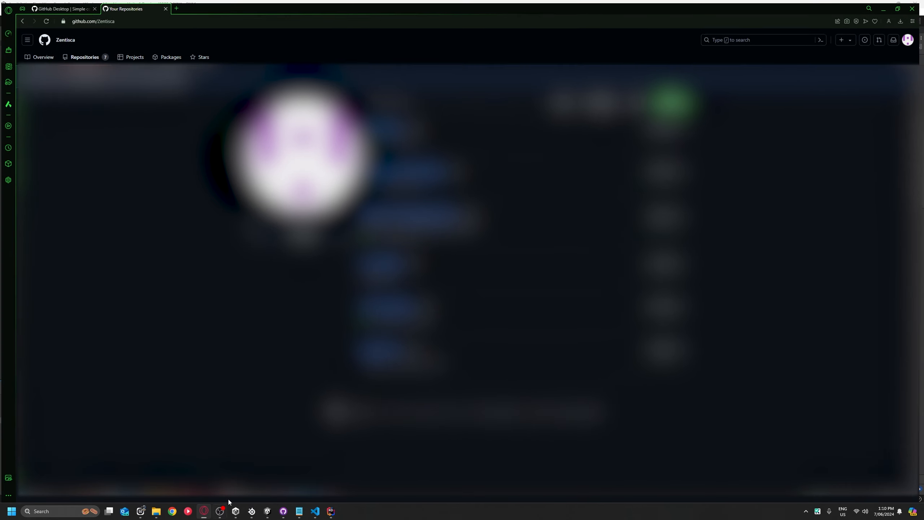
pyautogui.click(264, 137)
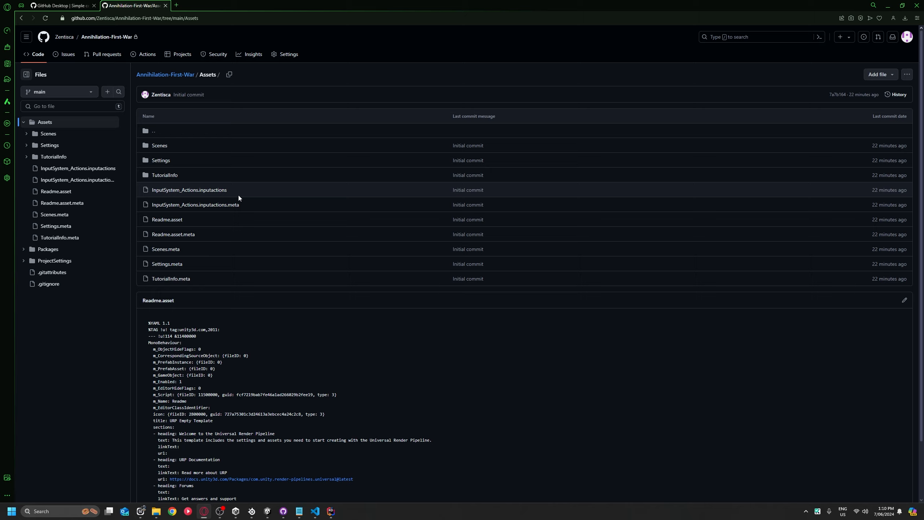
# Commit the changes to main in GitHub Desktop with summary "Creation of Example Script (07/06/2024)" and description "This is a upload test of the Example Script.".
pyautogui.hotkey('alt', 'Tab')
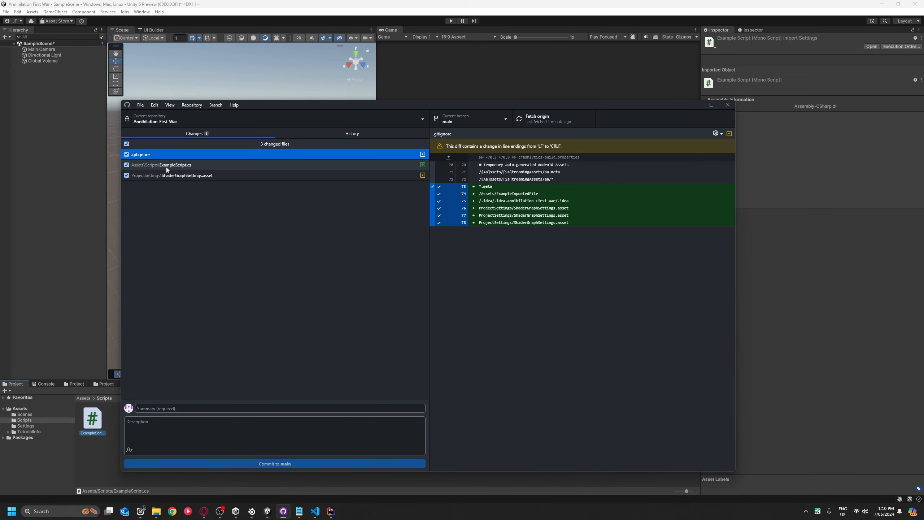
pyautogui.click(176, 406)
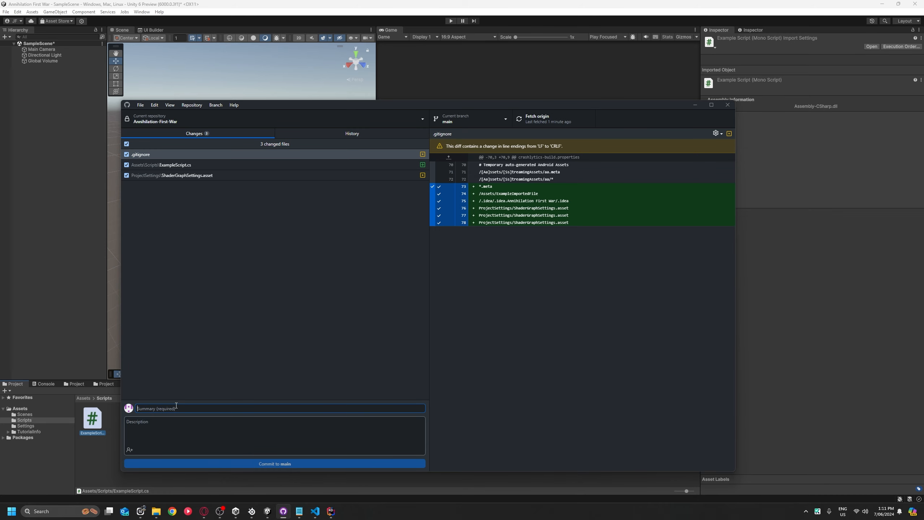
pyautogui.write('Creation ')
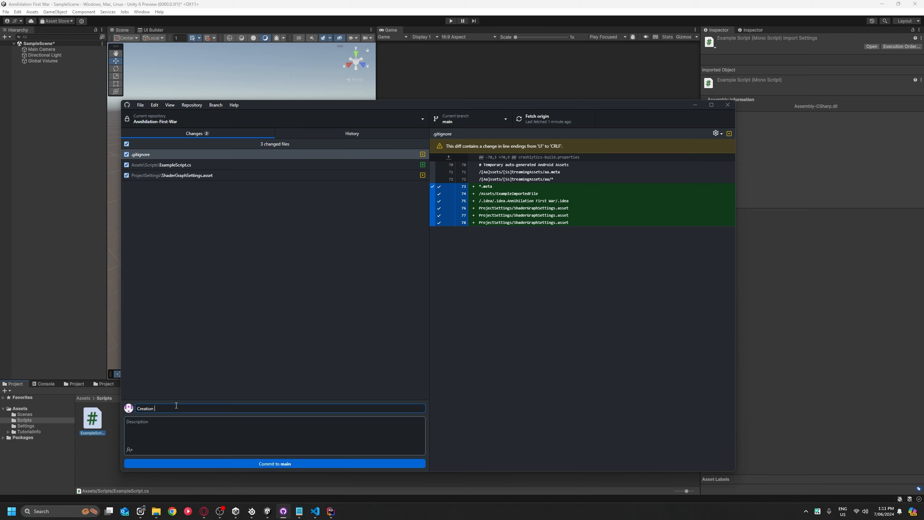
pyautogui.write('of Example Script')
pyautogui.write(' ()')
pyautogui.write('07/06')
pyautogui.write('/2024')
pyautogui.click(186, 431)
pyautogui.write('This is a ')
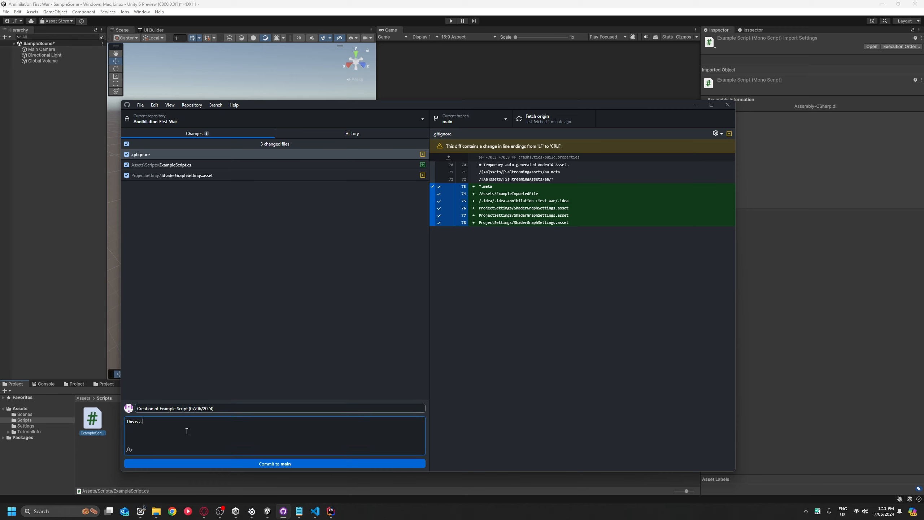
pyautogui.write('upload test of the Example Script.')
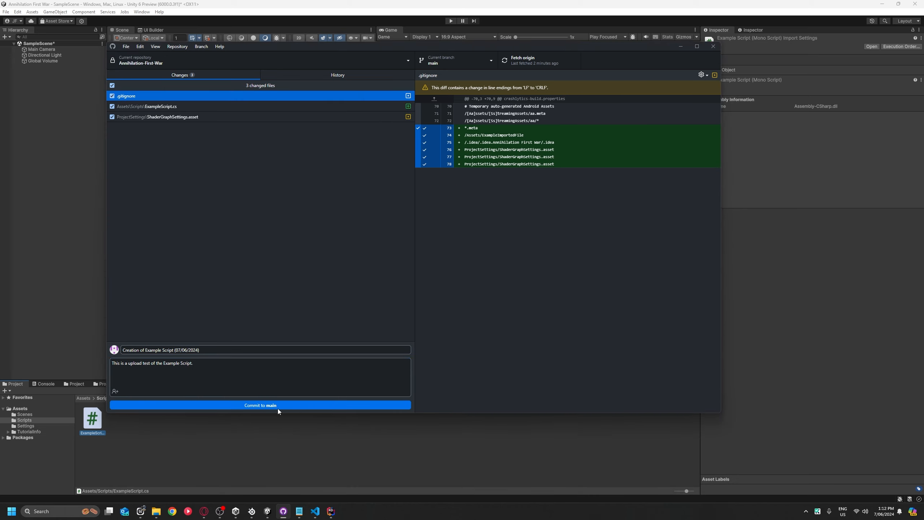
pyautogui.click(275, 405)
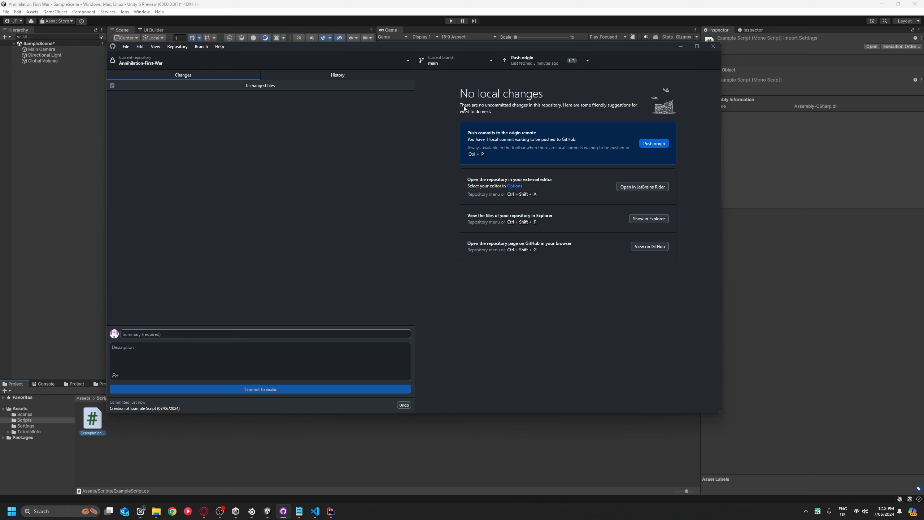
# Push the commit to origin and look over the repository's branch list.
pyautogui.click(529, 65)
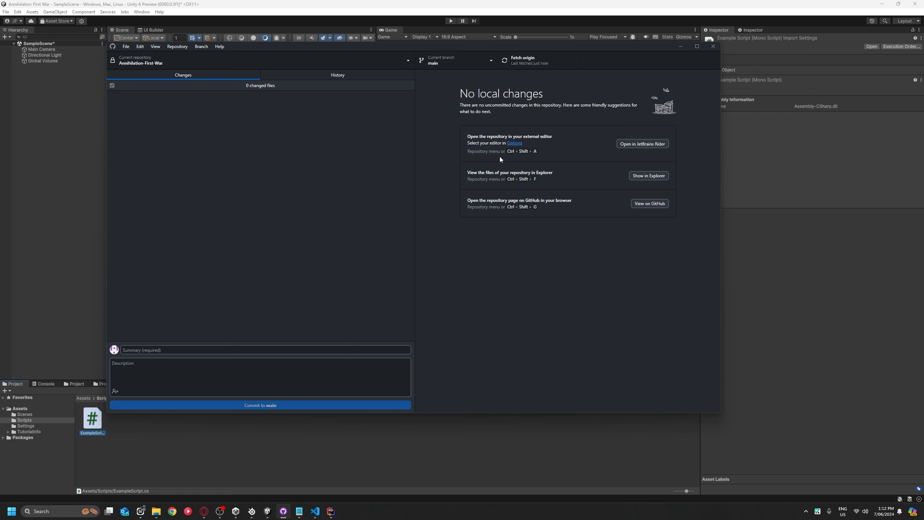
pyautogui.click(472, 62)
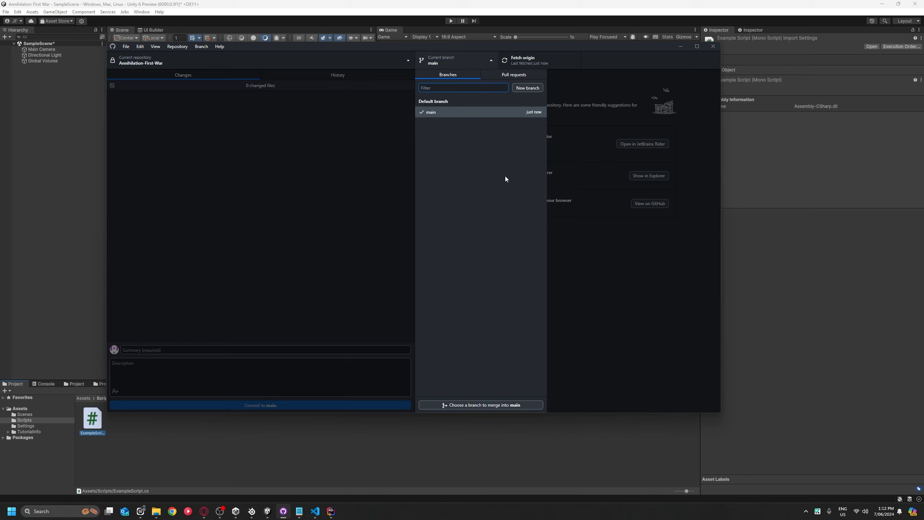
pyautogui.click(593, 251)
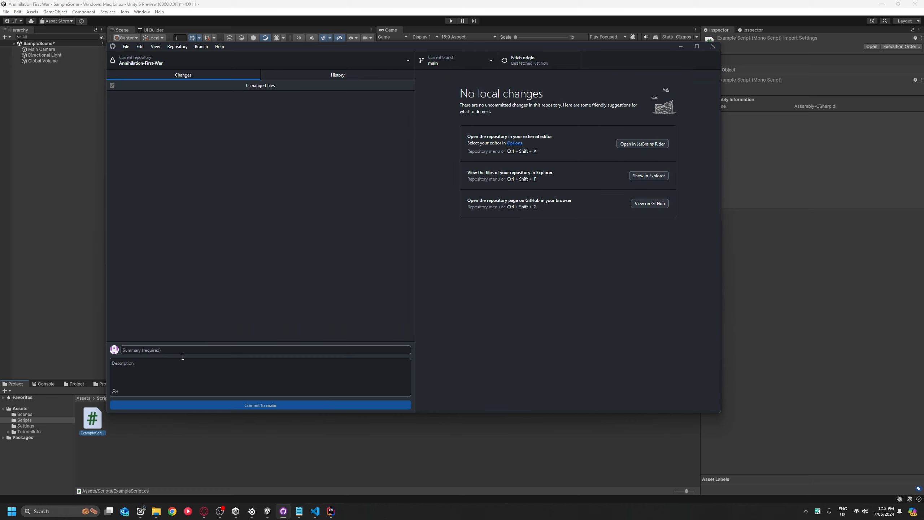
# Switch to the browser, reload the GitHub repository page, and examine the files in Assets and its Scripts folder.
pyautogui.click(205, 512)
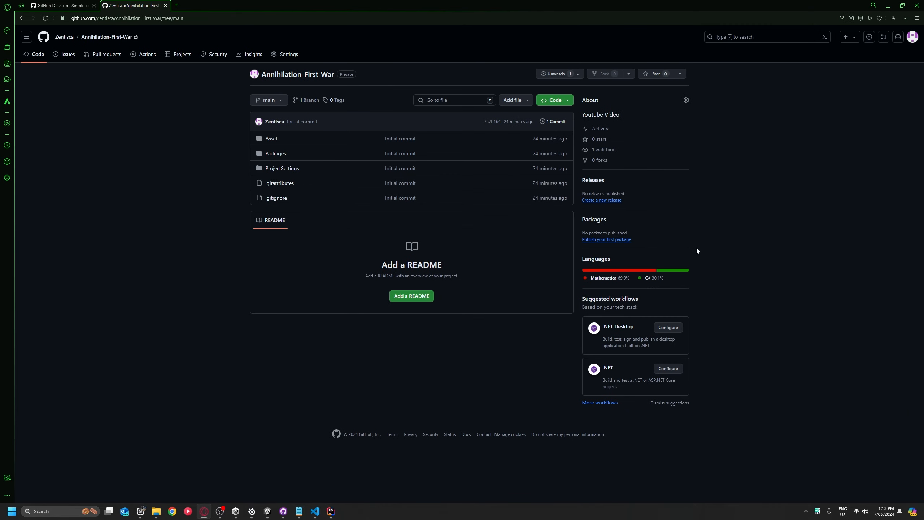
pyautogui.click(182, 21)
pyautogui.press('Return')
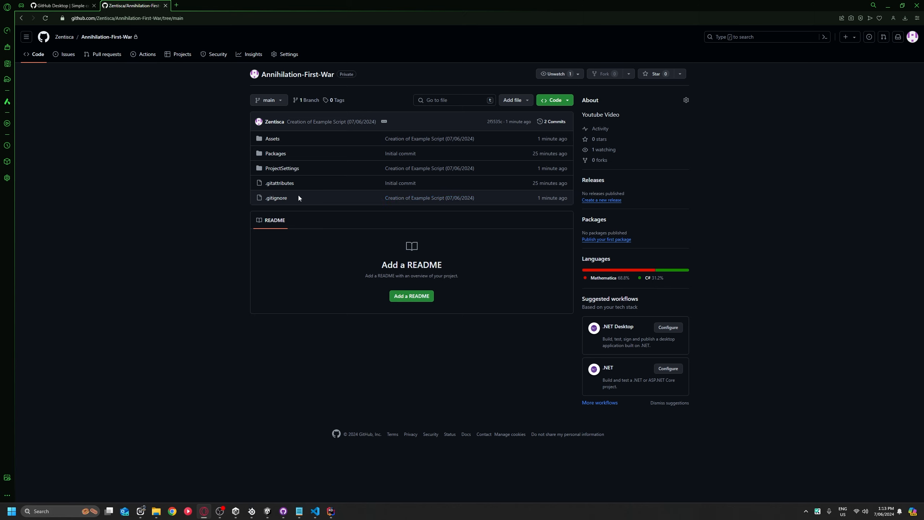
pyautogui.click(283, 138)
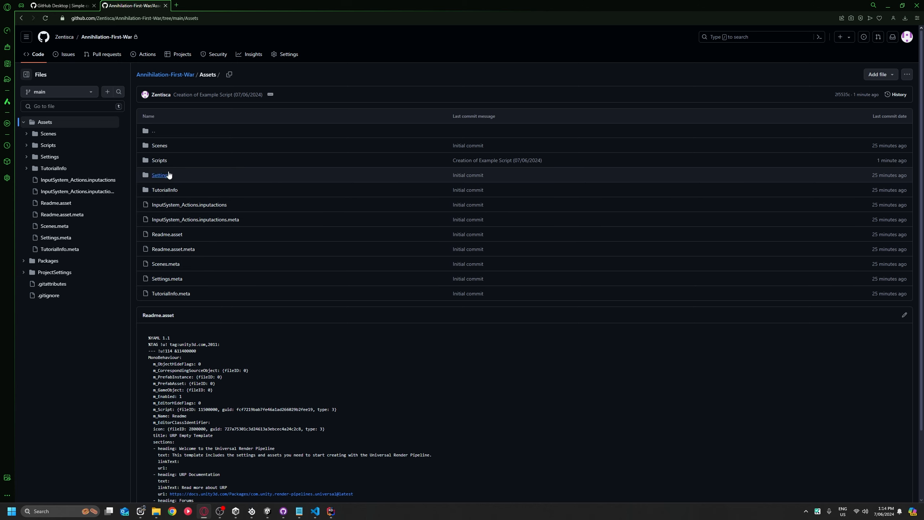
pyautogui.click(166, 162)
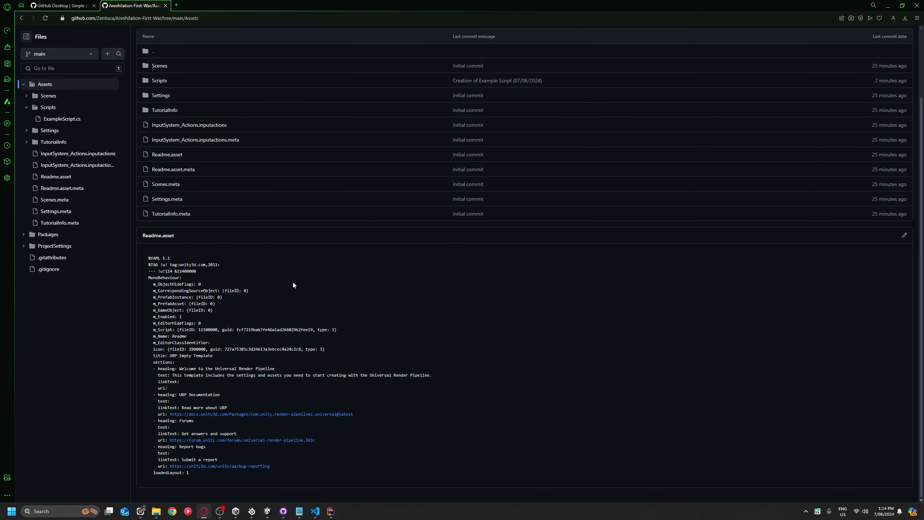
pyautogui.scroll(3, 282, 288)
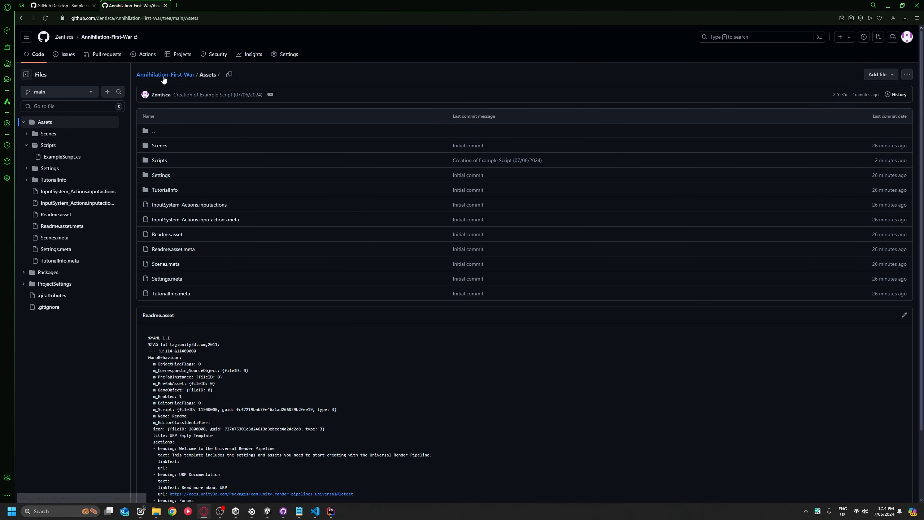
pyautogui.scroll(-2, 528, 352)
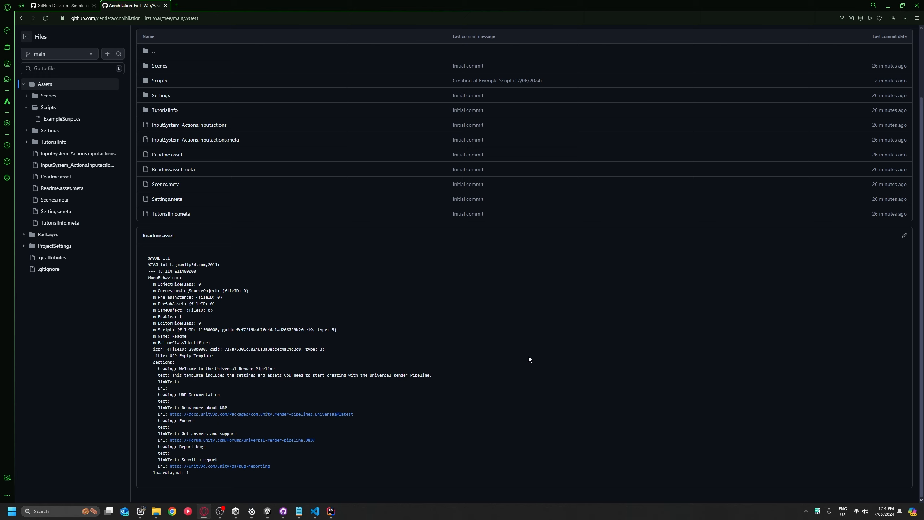
pyautogui.scroll(2, 231, 254)
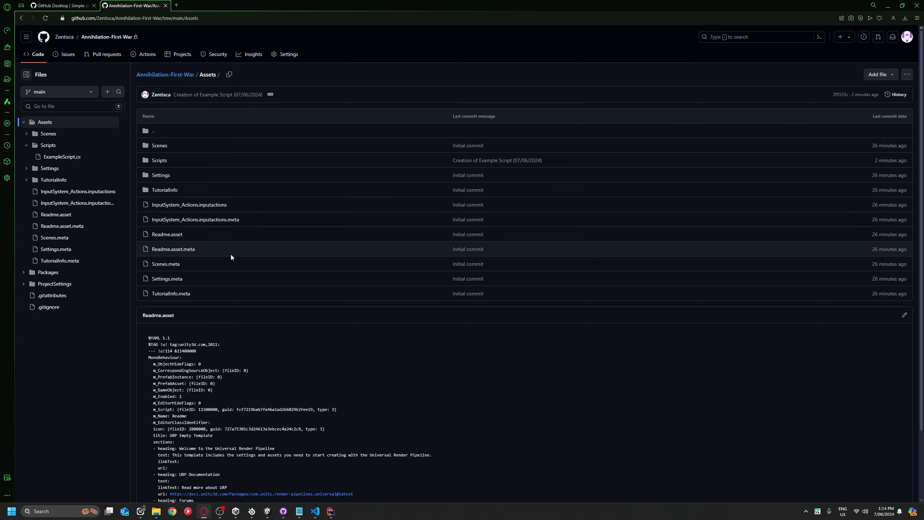
pyautogui.scroll(-2, 233, 251)
pyautogui.scroll(2, 325, 261)
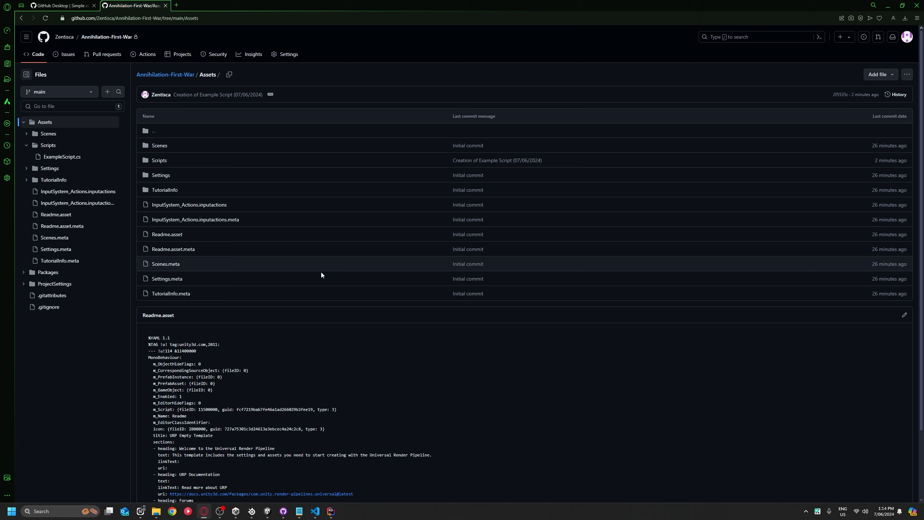
# Return to the repository root on GitHub and open the .gitignore file in the online editor.
pyautogui.click(186, 79)
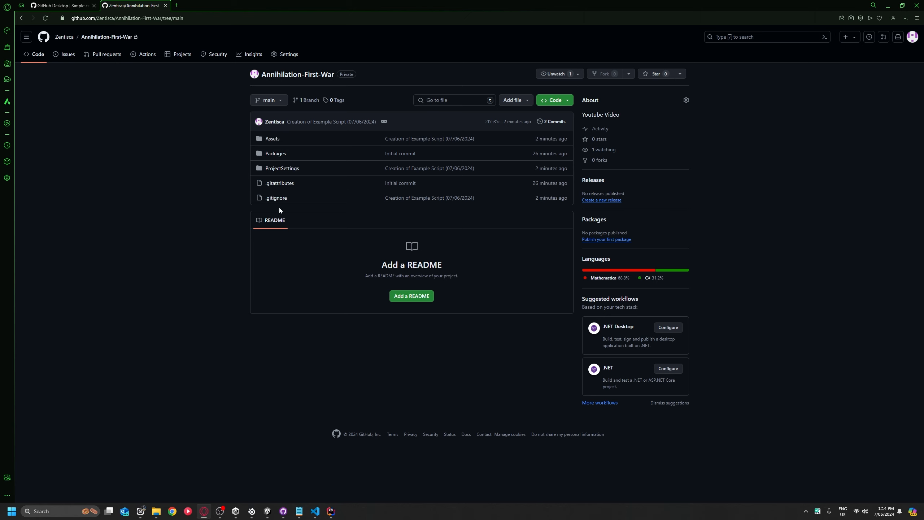
pyautogui.click(286, 200)
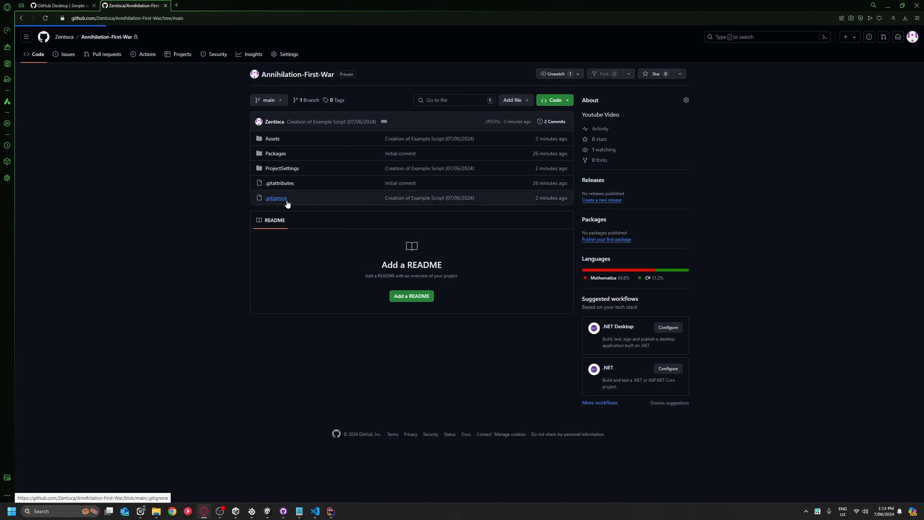
pyautogui.scroll(-5, 436, 255)
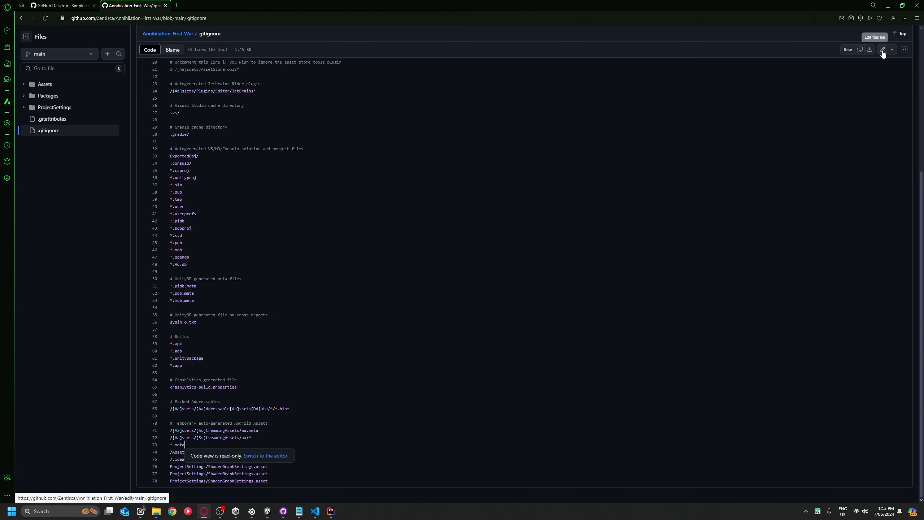
pyautogui.click(883, 52)
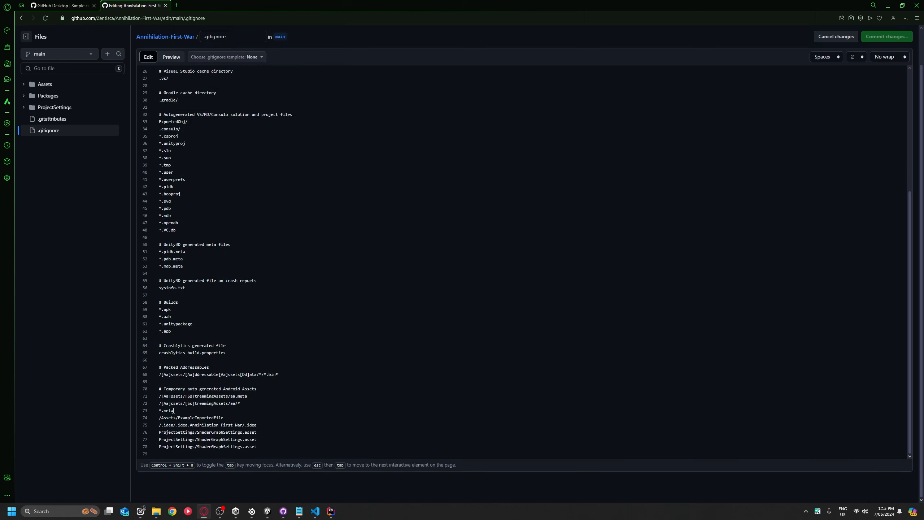
# Remove the "*.meta" line and the ProjectSettings/ShaderGraphSettings.asset lines from the end of the .gitignore file.
pyautogui.click(173, 410)
pyautogui.press('BackSpace')
pyautogui.press('BackSpace')
pyautogui.press('BackSpace')
pyautogui.press('BackSpace')
pyautogui.press('BackSpace')
pyautogui.press('BackSpace')
pyautogui.press('BackSpace')
pyautogui.moveTo(259, 447); pyautogui.dragTo(146, 431)
pyautogui.press('BackSpace')
pyautogui.press('BackSpace')
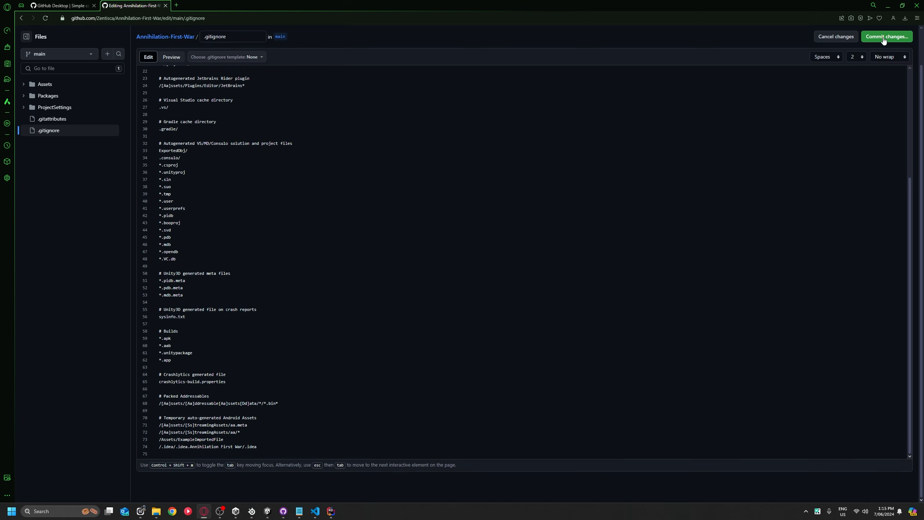
# Commit the .gitignore edit directly to main with message "Updating .gitignore (07/06/2024)" and description "Have reintroduced .Meta file syncing".
pyautogui.click(884, 38)
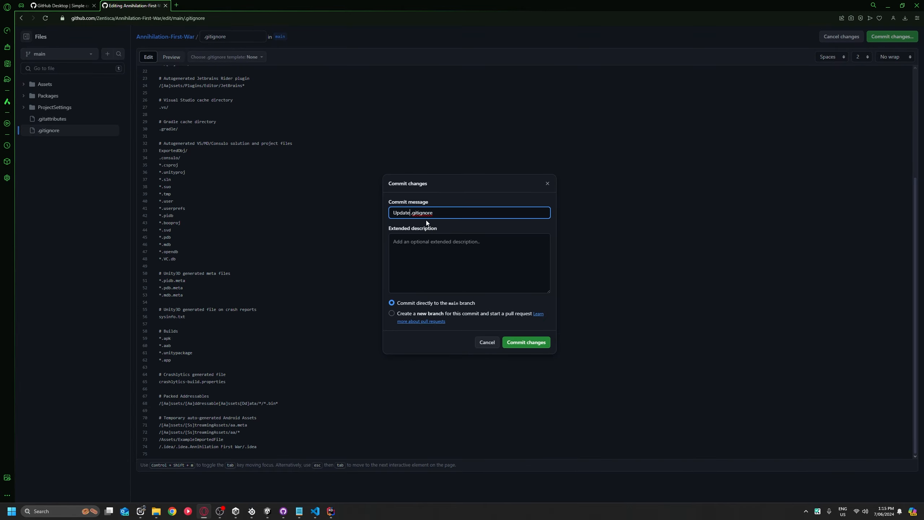
pyautogui.press('BackSpace')
pyautogui.write('ing')
pyautogui.click(442, 248)
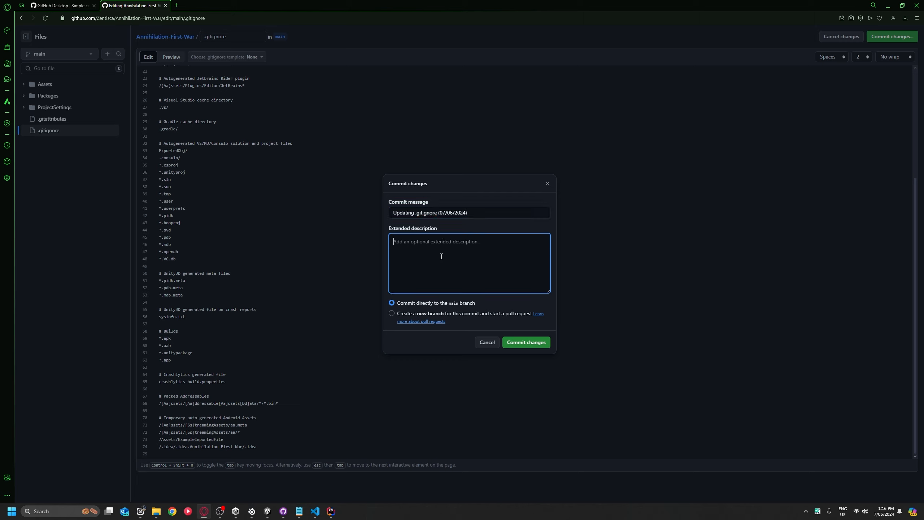
pyautogui.write('Have reintroduced .Meta file synciun')
pyautogui.click(520, 342)
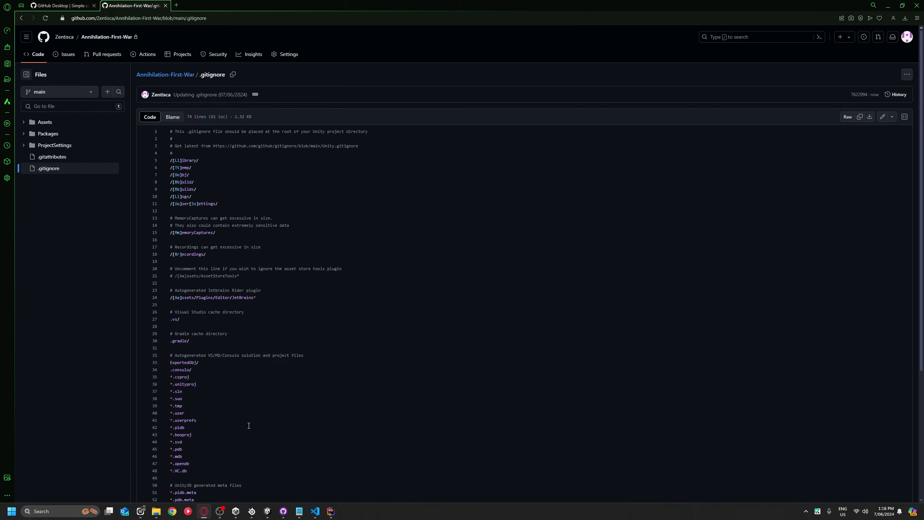
# Switch to GitHub Desktop, pull the new commit from origin, and move the window aside to reveal the online .gitignore.
pyautogui.click(283, 511)
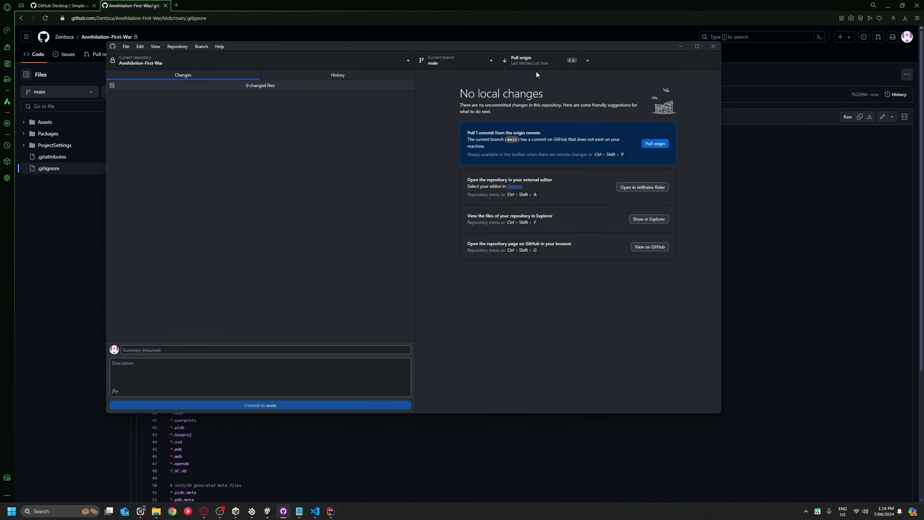
pyautogui.click(577, 62)
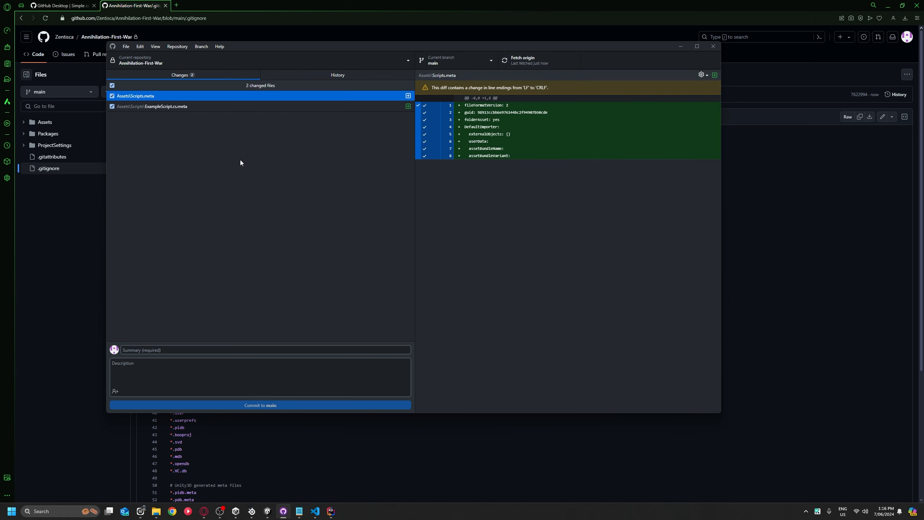
pyautogui.moveTo(236, 43); pyautogui.dragTo(399, 82)
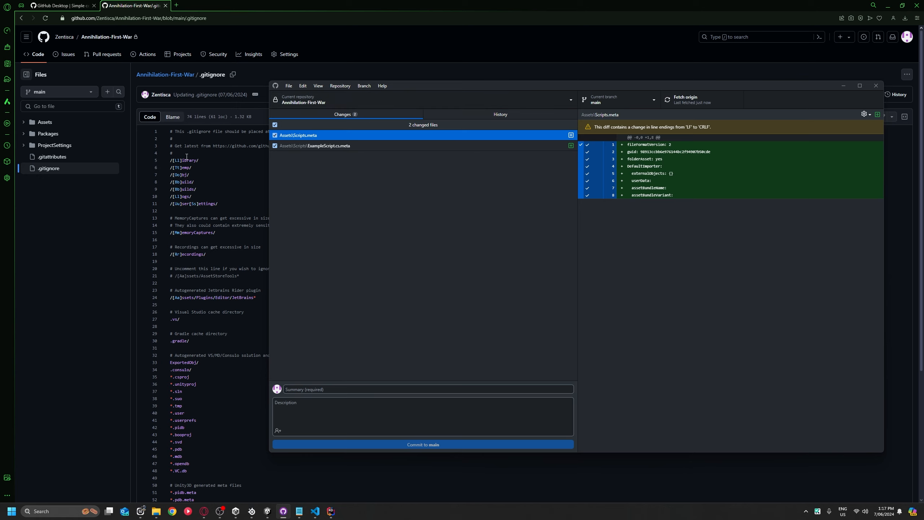
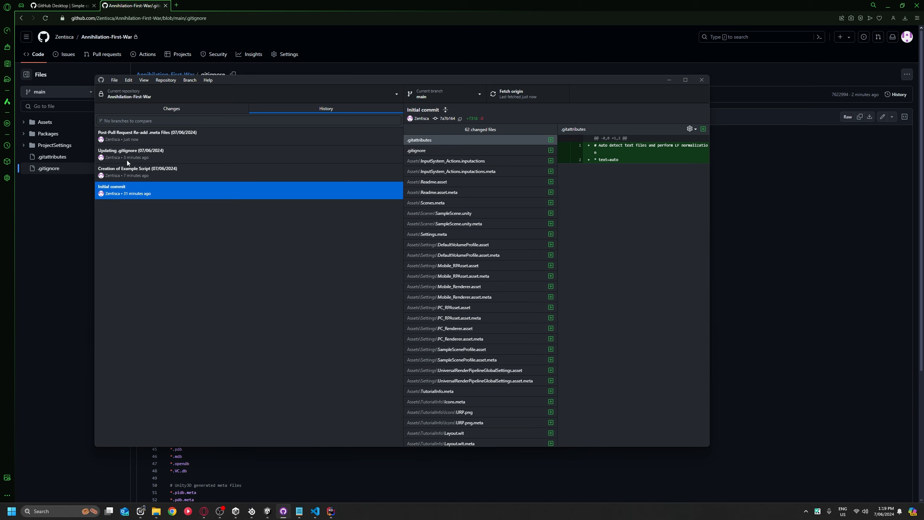
# Examine the changed files and diffs of the "Creation of Example Script", "Updating .gitignore" and "Post-Pull Request Re-add .meta Files" commits in the history.
pyautogui.press('Up')
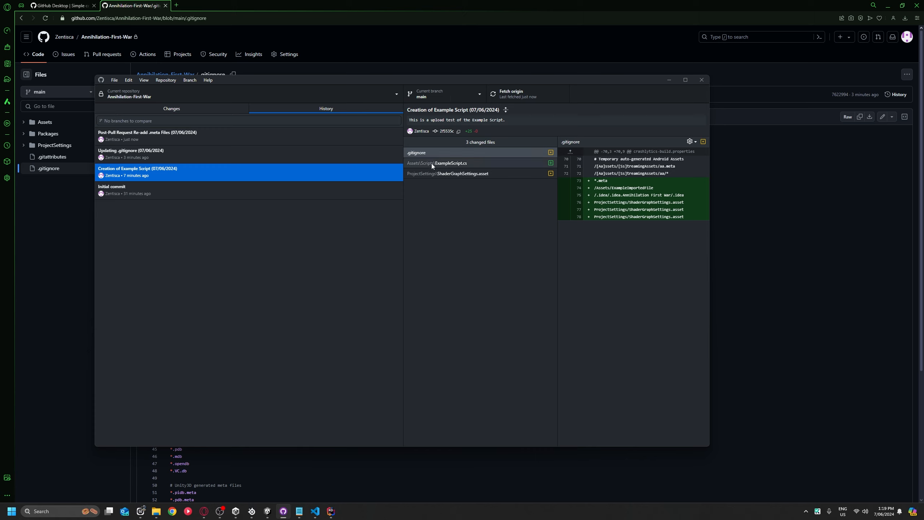
pyautogui.click(188, 159)
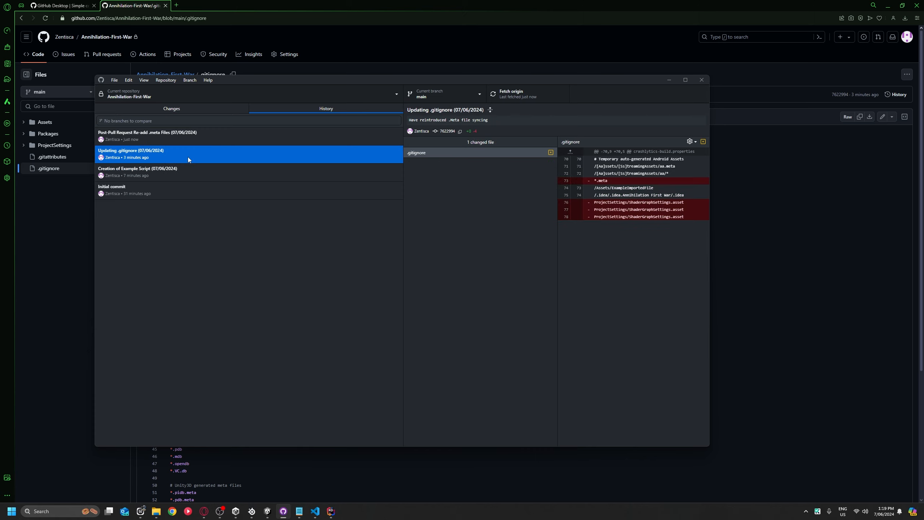
pyautogui.moveTo(608, 181); pyautogui.dragTo(594, 181)
pyautogui.click(611, 182)
pyautogui.moveTo(684, 216); pyautogui.dragTo(594, 182)
pyautogui.click(596, 202)
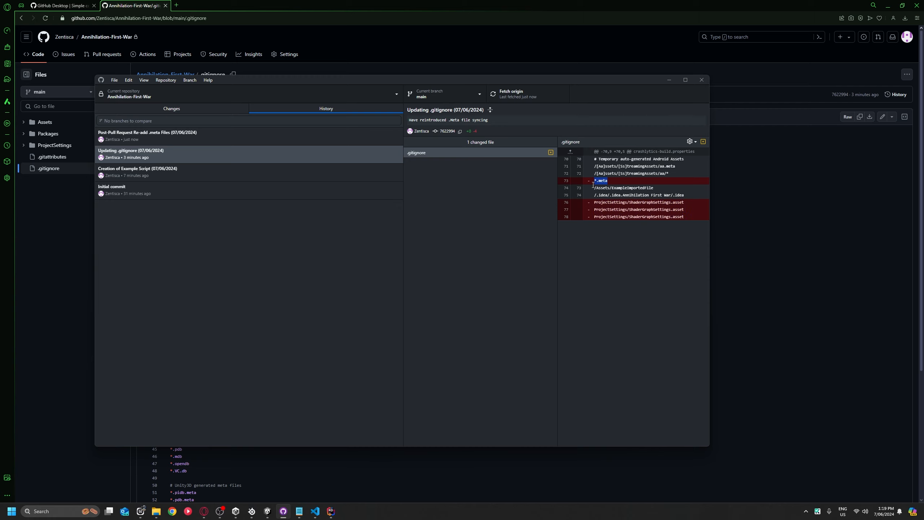
pyautogui.click(160, 139)
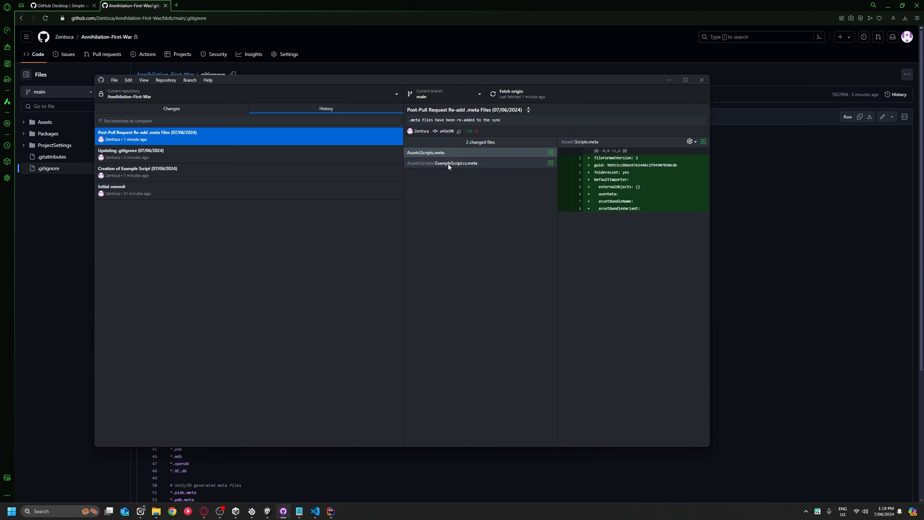
pyautogui.click(469, 133)
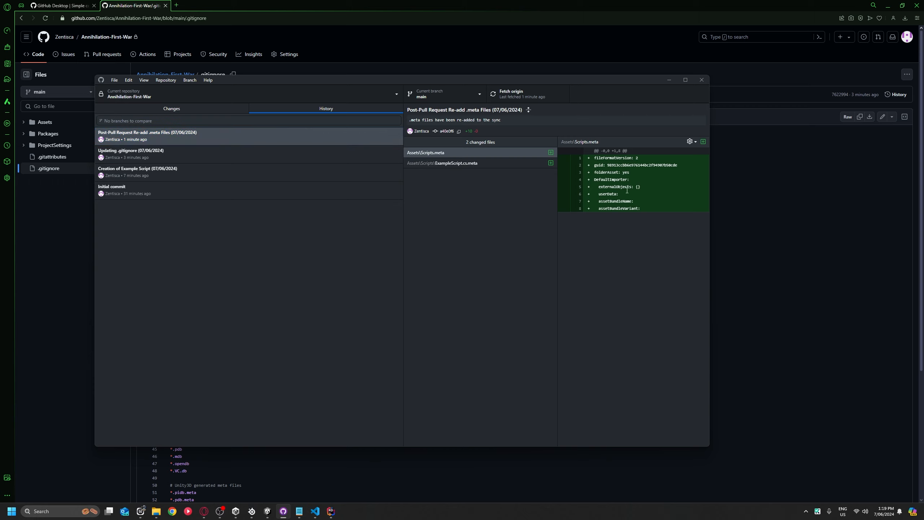
# Switch to Rider, add the line "I shouldn't be here" at the end of ExampleScript.cs, and check the console errors in Unity.
pyautogui.click(315, 511)
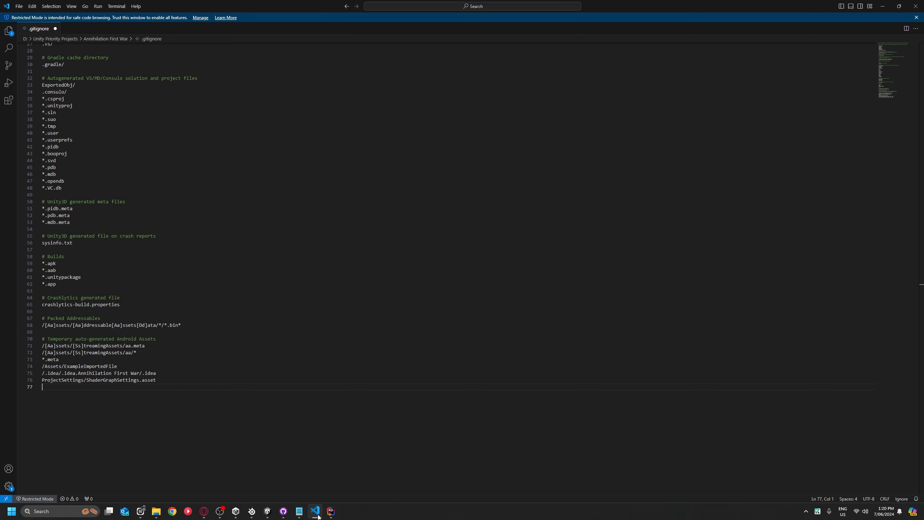
pyautogui.click(331, 510)
pyautogui.press('BackSpace')
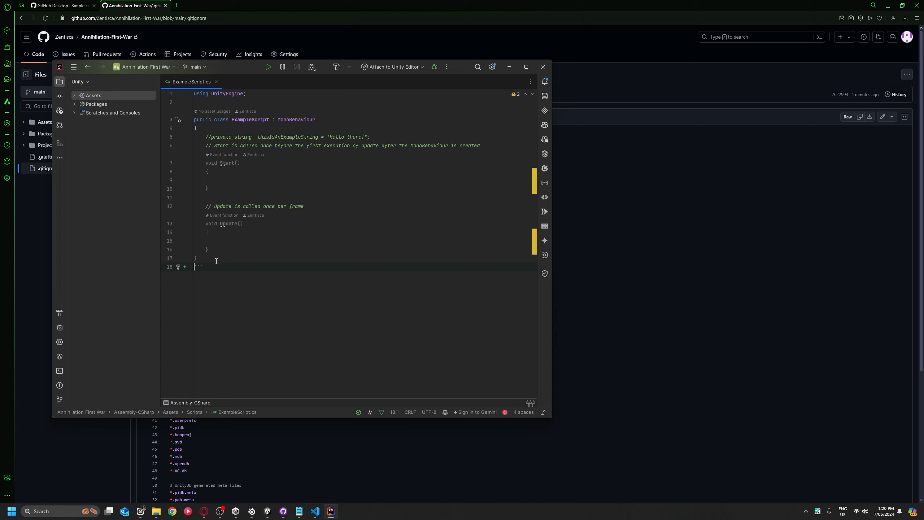
pyautogui.write("I shouldn't be here")
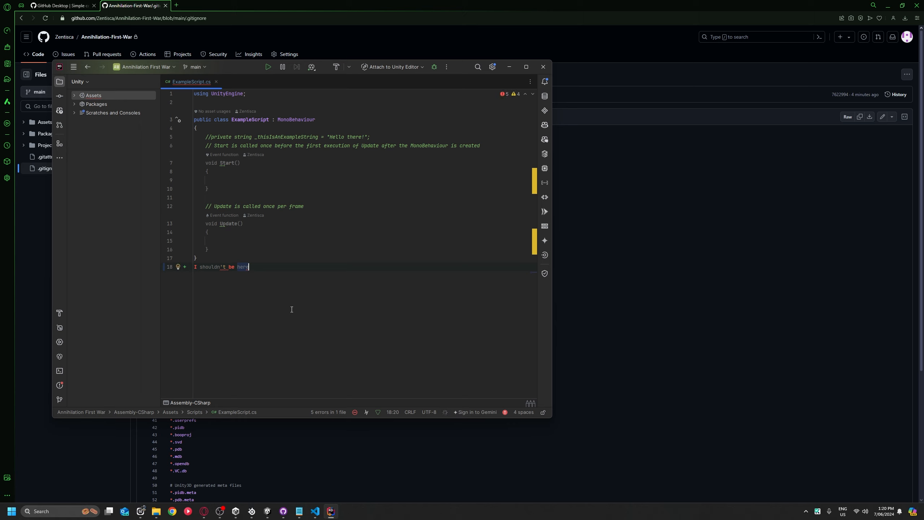
pyautogui.click(337, 240)
pyautogui.click(267, 511)
pyautogui.click(114, 426)
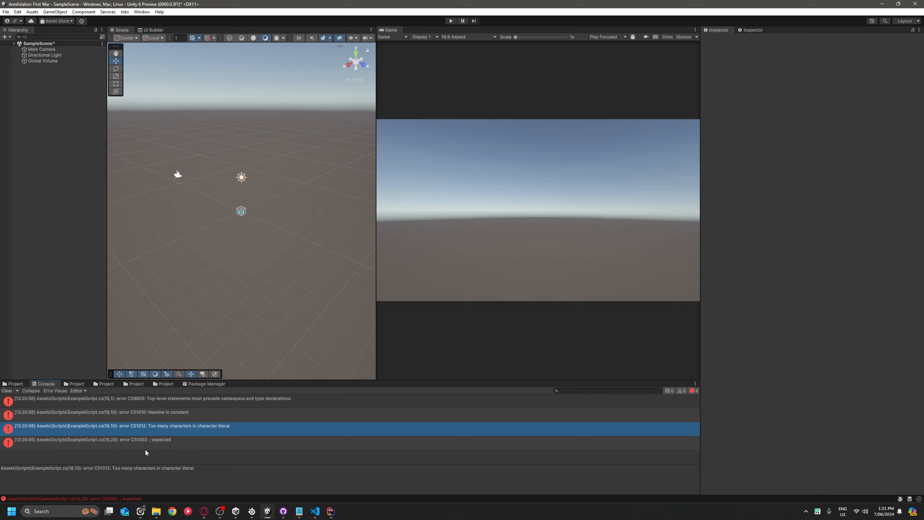
# In GitHub Desktop, commit to main with summary "Updated ExampleScript (07/06/2024)" and description "Expanded Functionality to ExampleScript", and push to origin.
pyautogui.hotkey('alt', 'Tab')
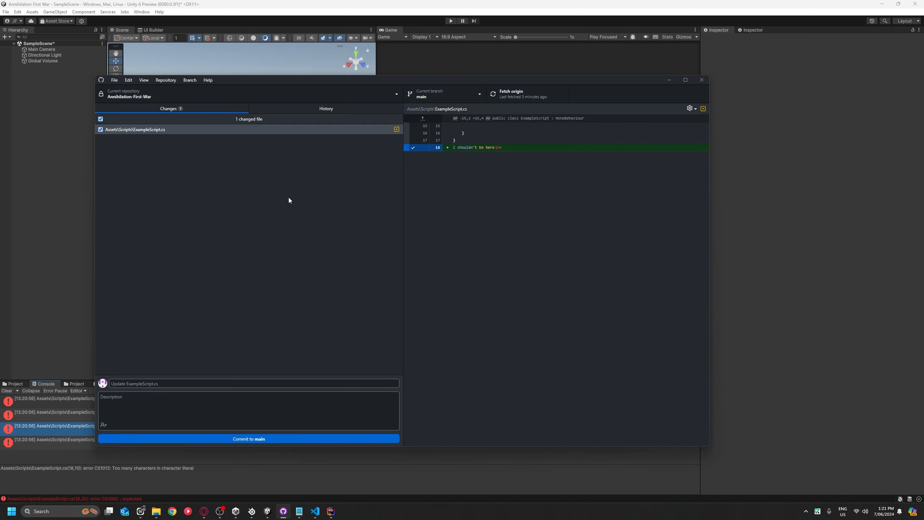
pyautogui.click(148, 383)
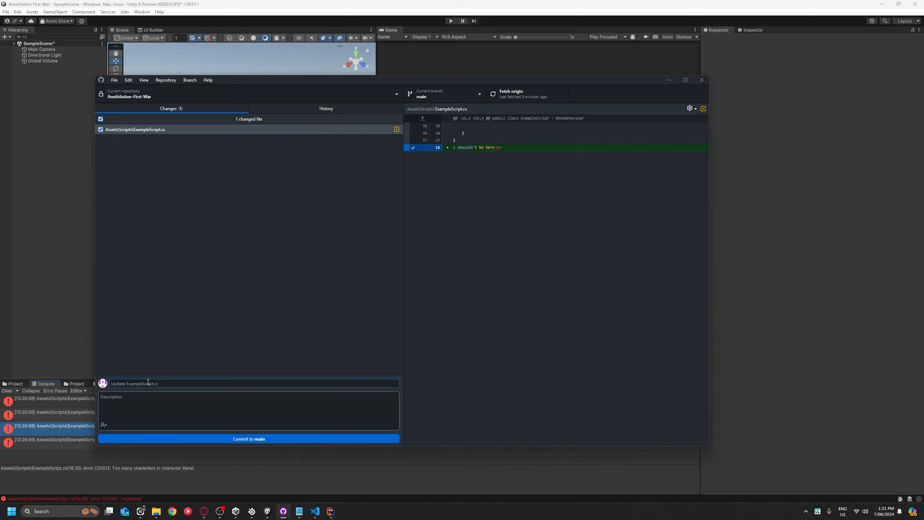
pyautogui.write('Updated ExampleScript (07/06/2024)')
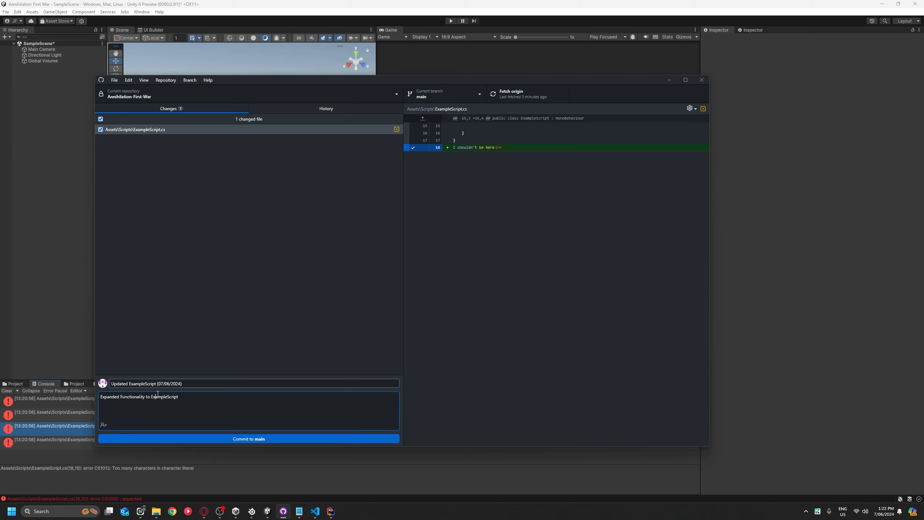
pyautogui.moveTo(122, 398); pyautogui.dragTo(200, 402)
pyautogui.click(200, 402)
pyautogui.click(276, 440)
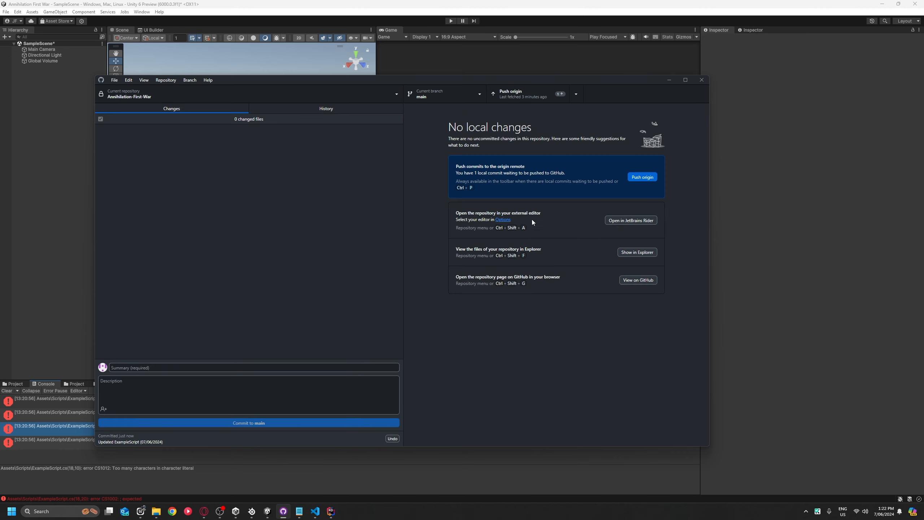
pyautogui.click(506, 100)
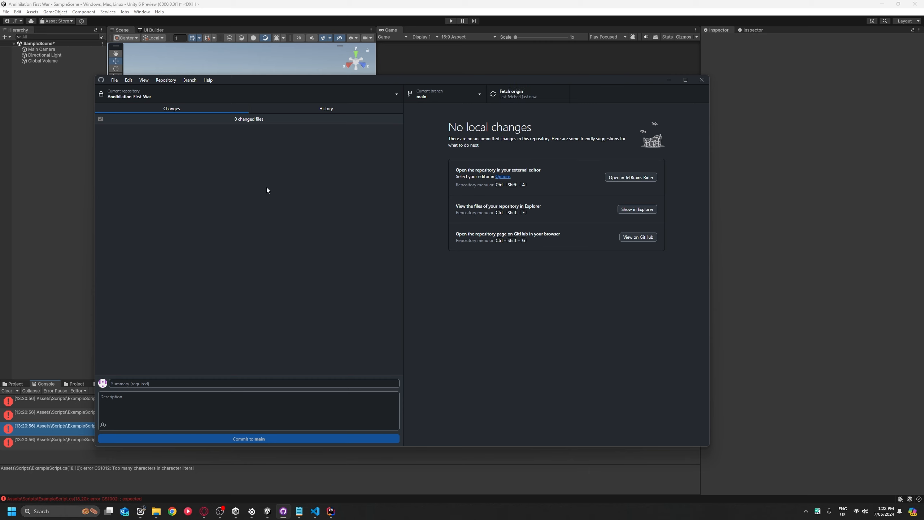
# Switch to the browser, open the repository root on GitHub, and examine the diff of the "Updated ExampleScript (07/06/2024)" commit.
pyautogui.click(117, 451)
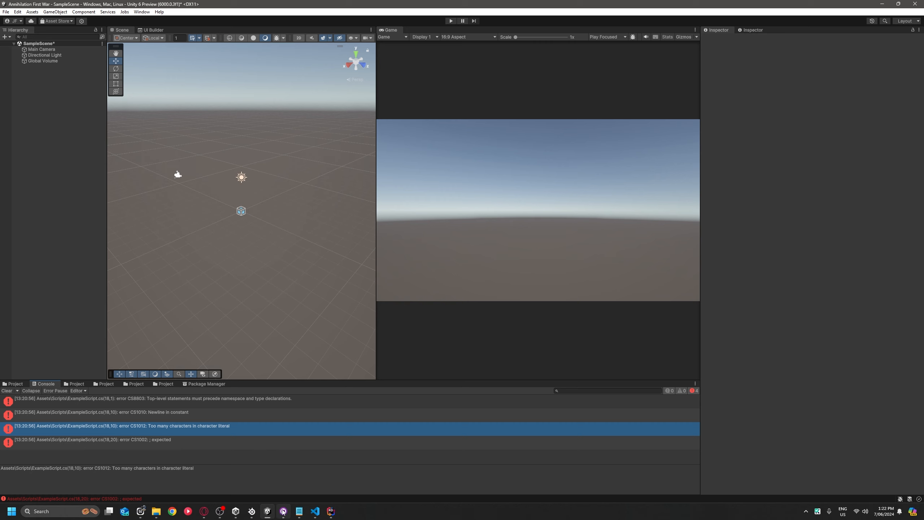
pyautogui.moveTo(283, 511)
pyautogui.moveTo(206, 517)
pyautogui.click(198, 469)
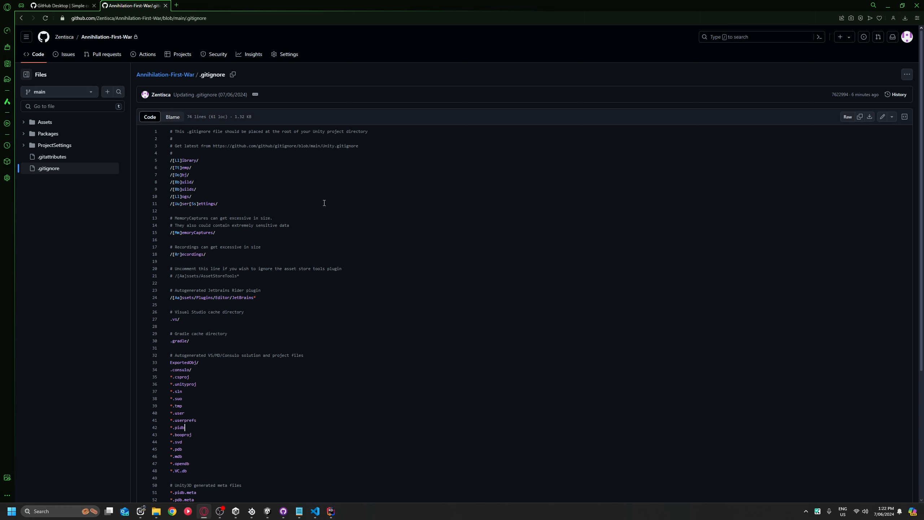
pyautogui.click(36, 54)
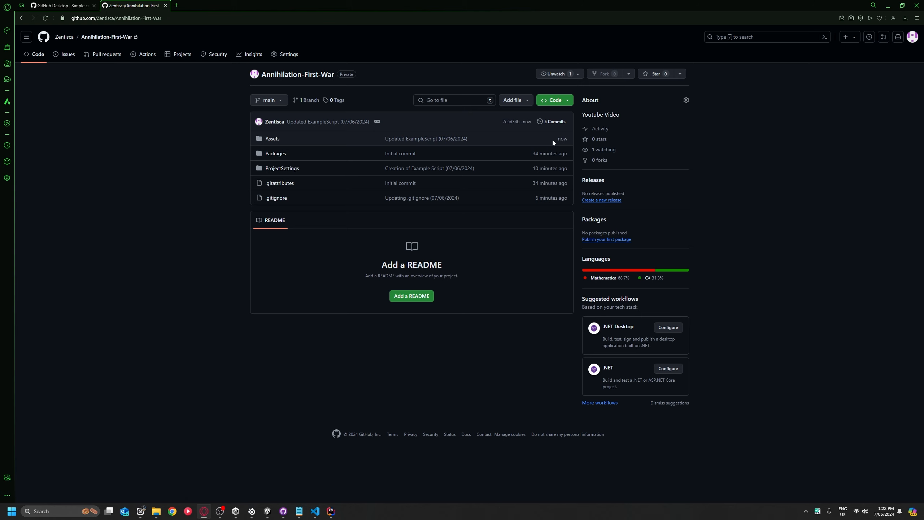
pyautogui.click(430, 141)
pyautogui.moveTo(74, 223); pyautogui.dragTo(115, 223)
pyautogui.click(114, 223)
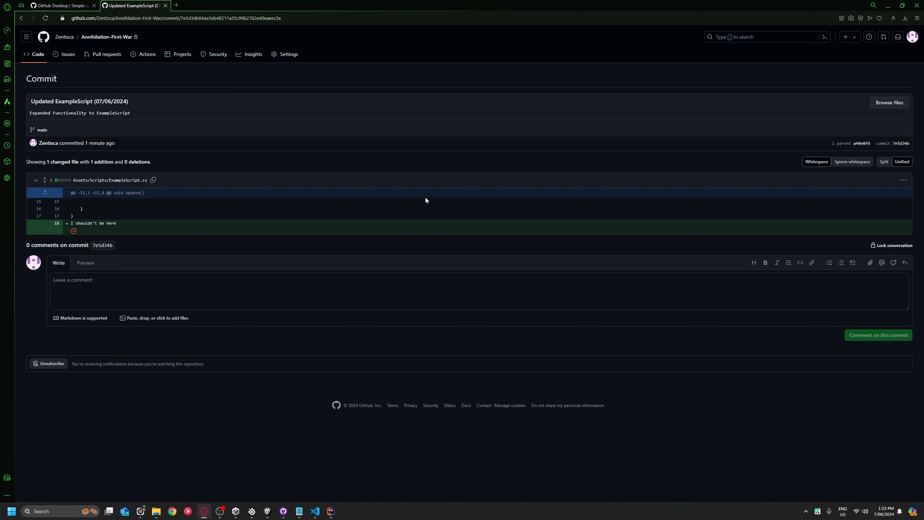
# Examine the code of ExampleScript.cs in the online Assets/Scripts folder and return to the repository root.
pyautogui.click(38, 53)
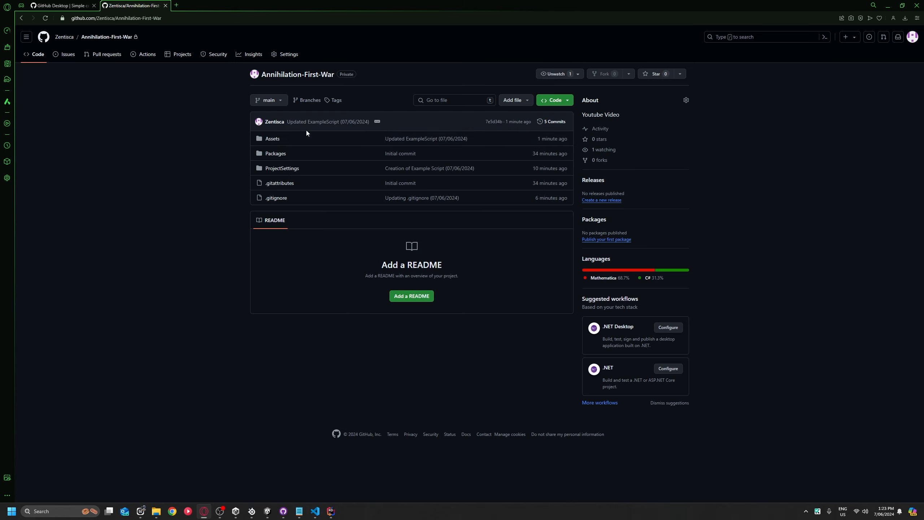
pyautogui.click(267, 138)
pyautogui.scroll(-1, 242, 250)
pyautogui.scroll(1, 241, 244)
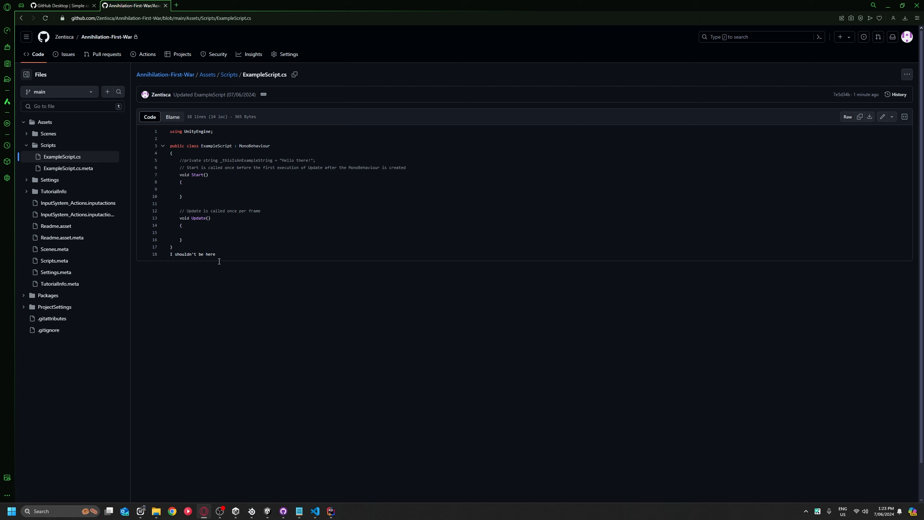
pyautogui.moveTo(221, 258); pyautogui.dragTo(157, 259)
pyautogui.click(196, 257)
pyautogui.hotkey('ctrl', 'a')
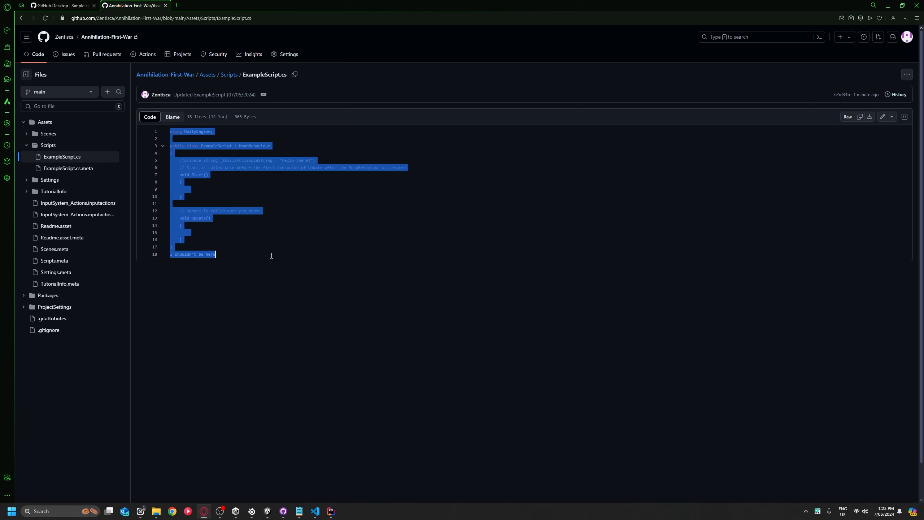
pyautogui.click(277, 245)
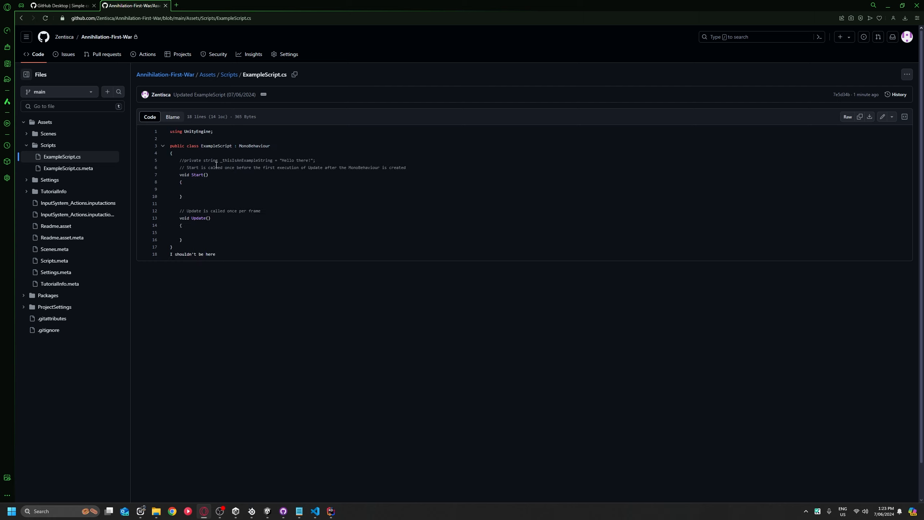
pyautogui.click(229, 74)
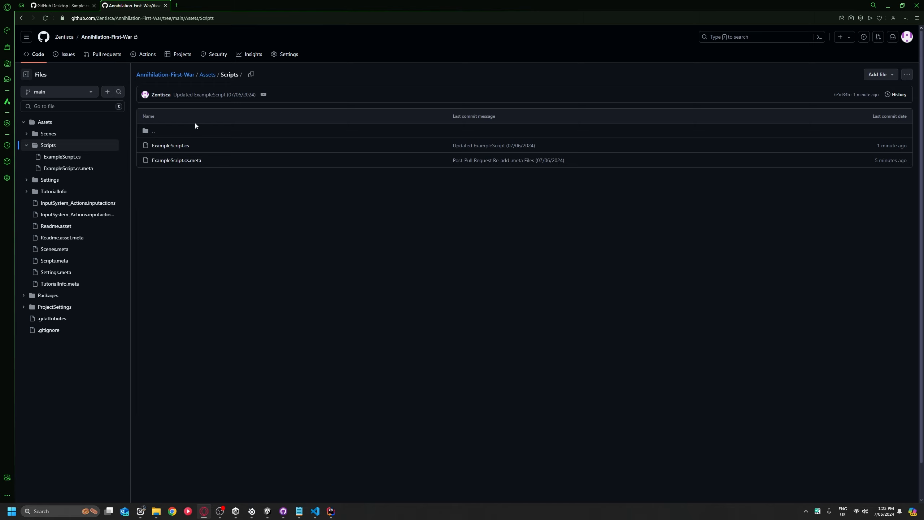
pyautogui.click(175, 75)
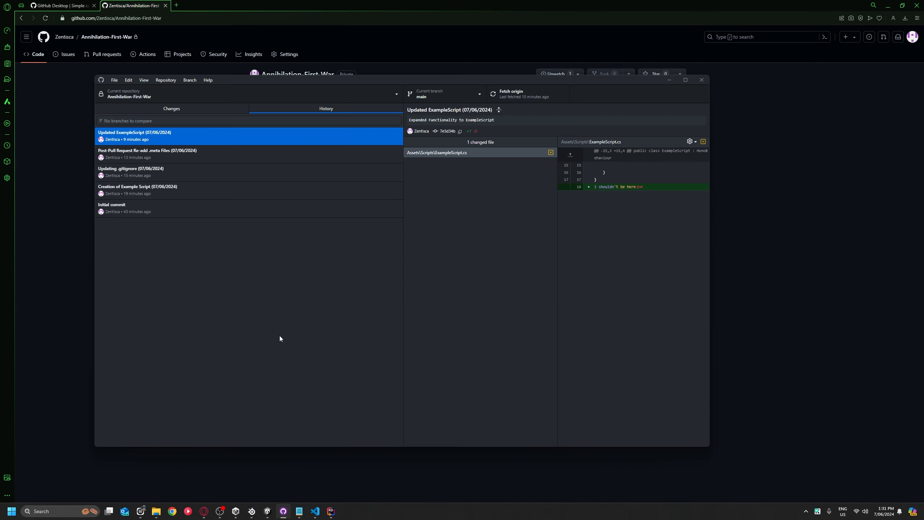
# In GitHub Desktop, check for pending changes and select the "Updated ExampleScript (07/06/2024)" commit in the history.
pyautogui.click(167, 107)
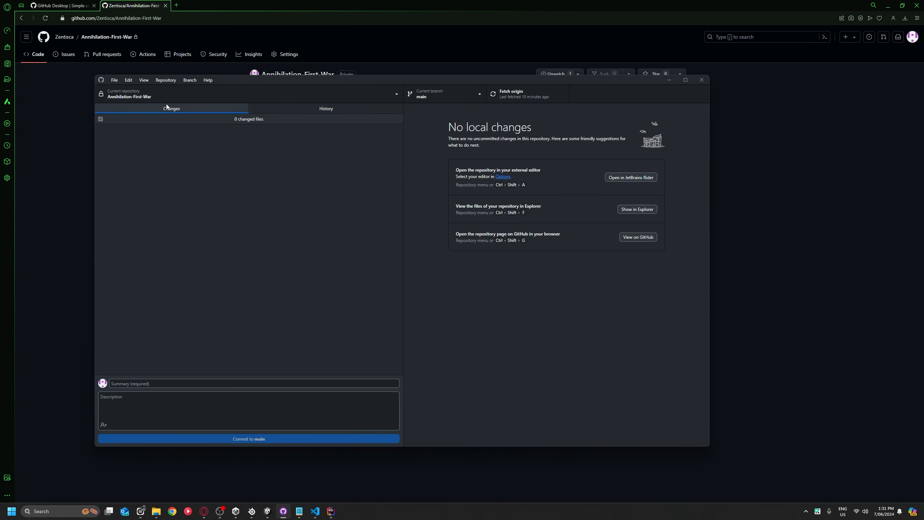
pyautogui.click(296, 110)
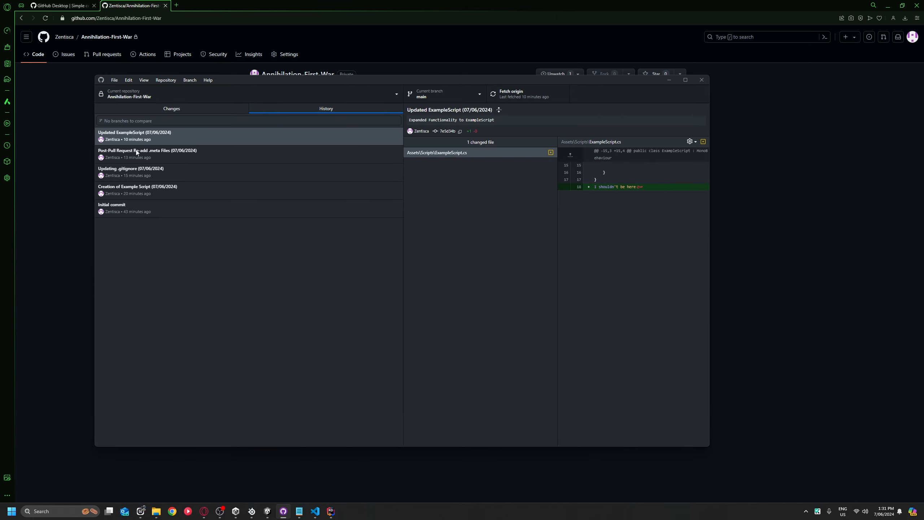
pyautogui.click(151, 136)
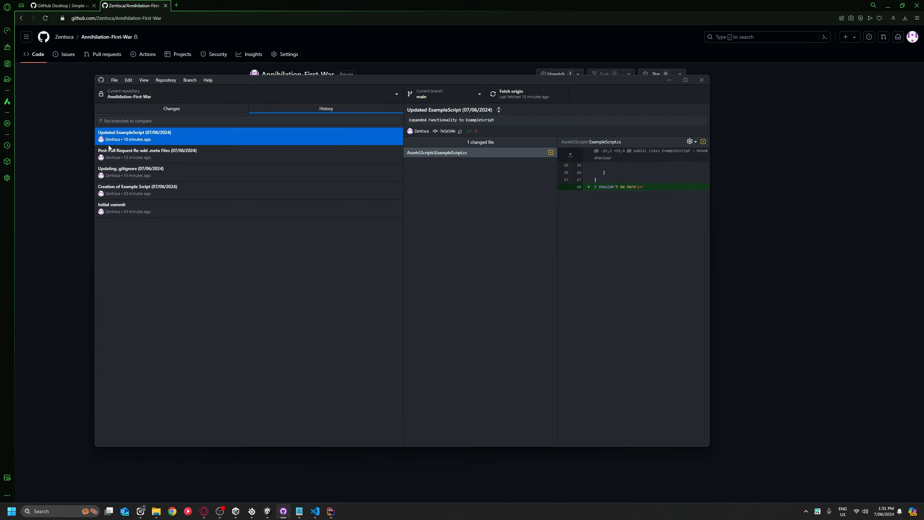
# Revert the changes made in the "Updated ExampleScript (07/06/2024)" commit from the commit history.
pyautogui.rightClick(153, 140)
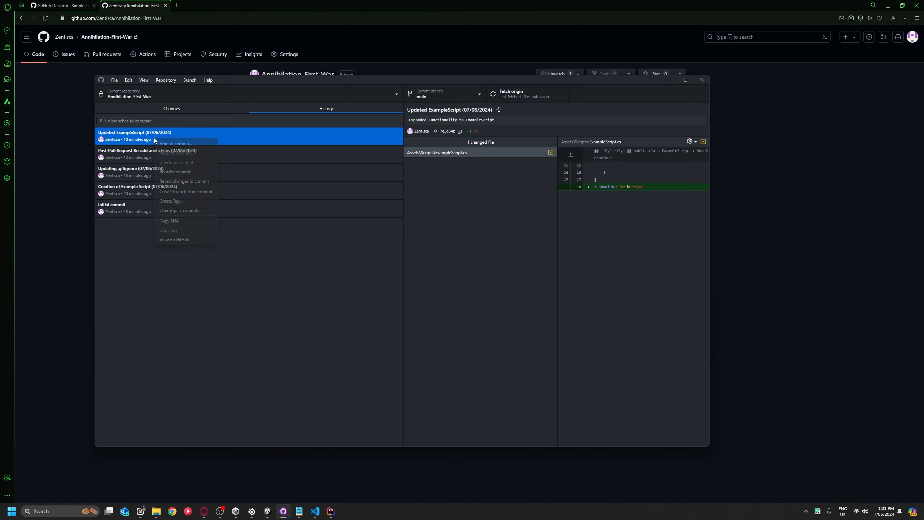
pyautogui.click(175, 144)
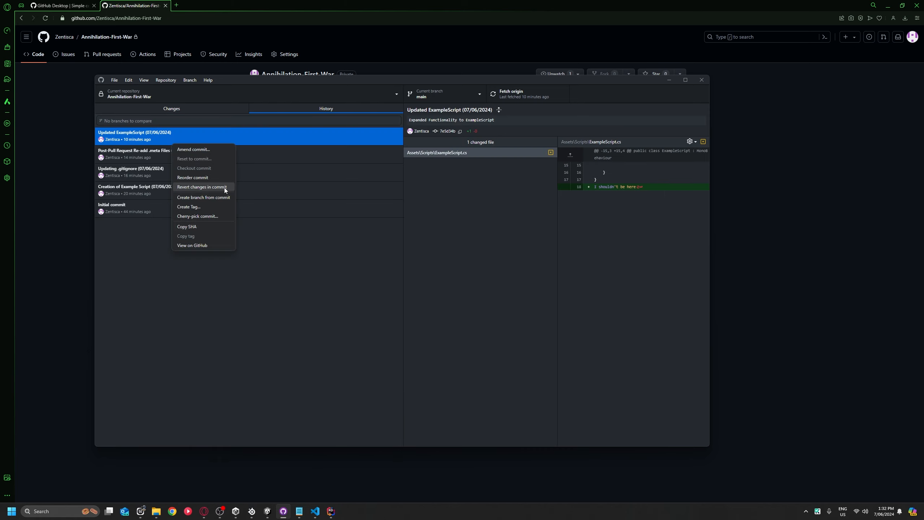
pyautogui.click(201, 187)
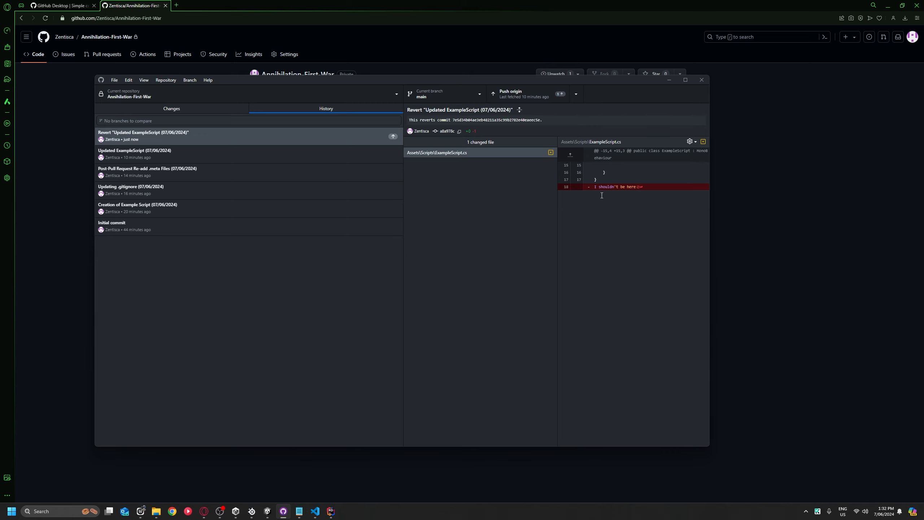
# Switch to JetBrains Rider, examine the end of ExampleScript.cs for the reverted line, and minimise the editor.
pyautogui.click(330, 513)
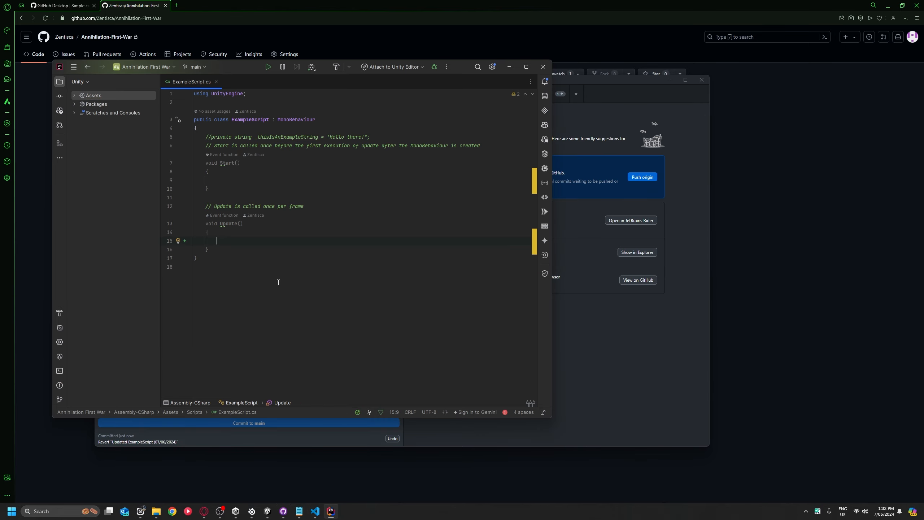
pyautogui.click(200, 264)
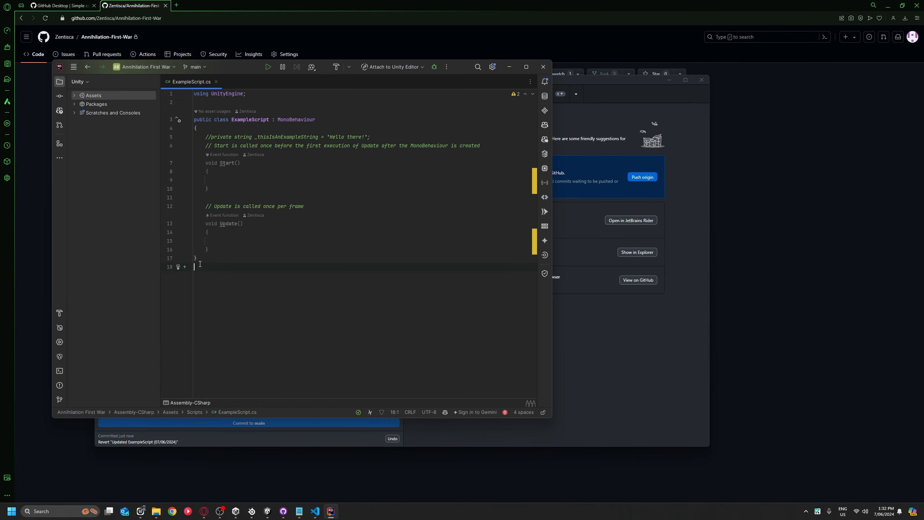
pyautogui.click(621, 339)
pyautogui.click(237, 69)
pyautogui.click(509, 67)
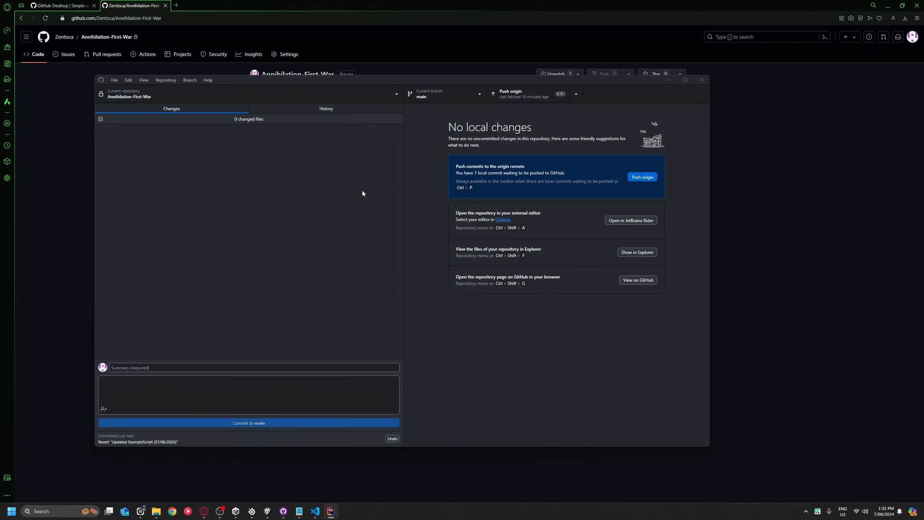
# In GitHub Desktop, push the revert commit on main to origin.
pyautogui.click(266, 198)
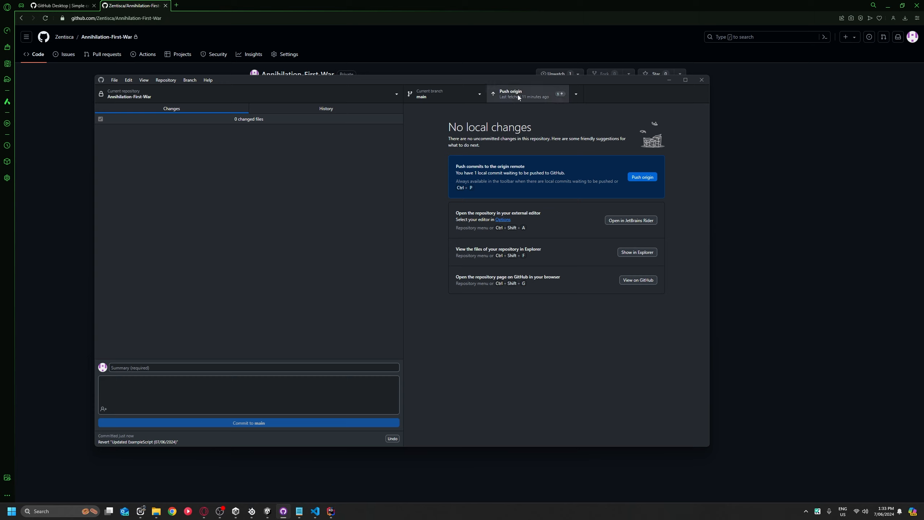
pyautogui.click(131, 370)
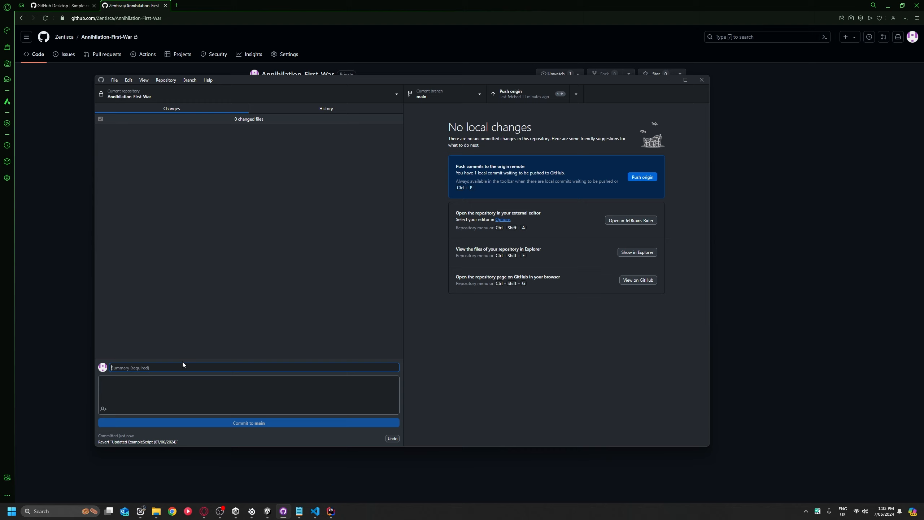
pyautogui.click(493, 94)
# Switch to the browser, reload the repository page on GitHub, and examine the diff of the revert commit.
pyautogui.click(451, 18)
pyautogui.press('Return')
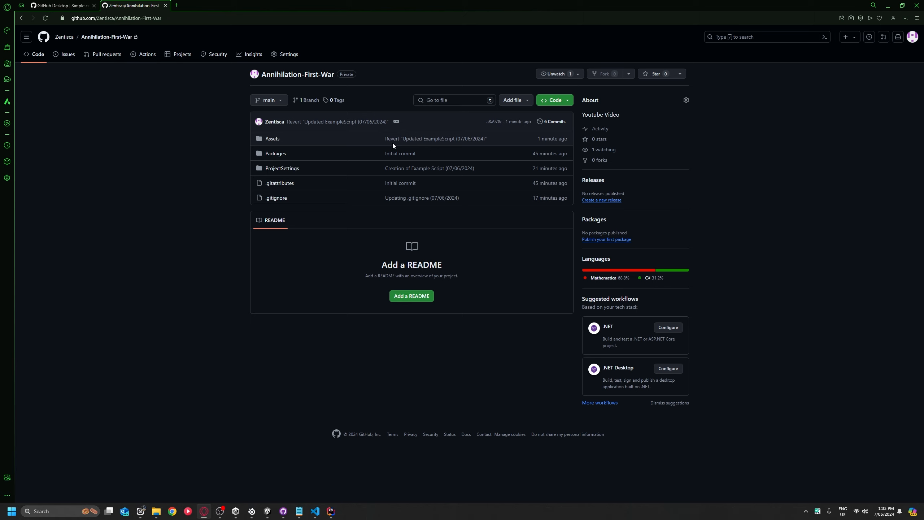
pyautogui.click(457, 139)
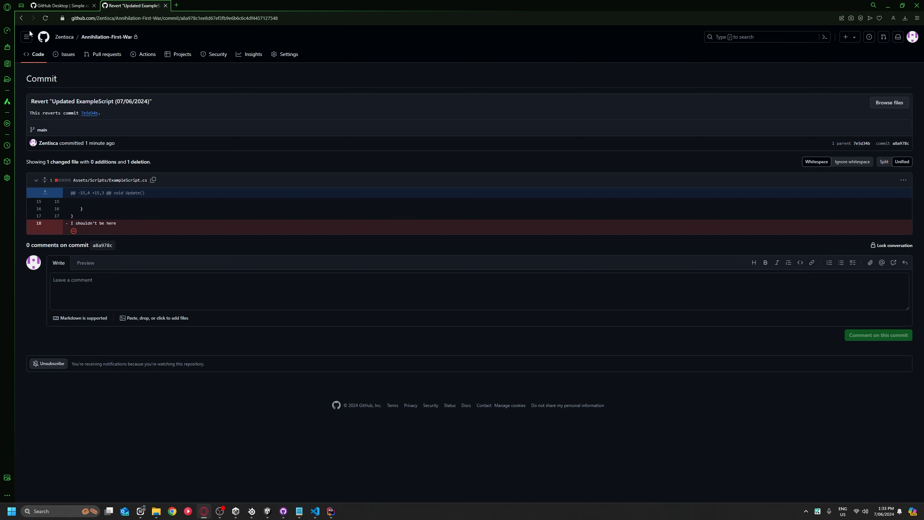
# Examine the code of ExampleScript.cs in the online Assets/Scripts folder.
pyautogui.click(270, 139)
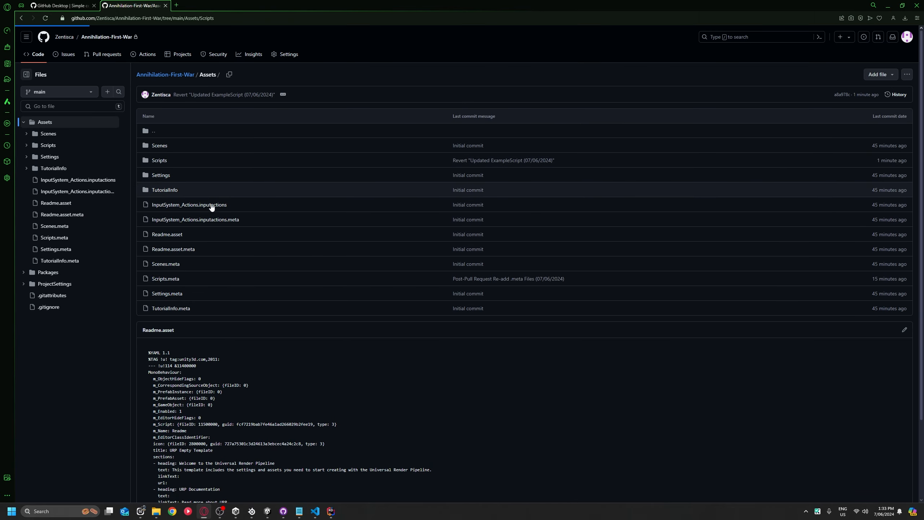
pyautogui.click(171, 146)
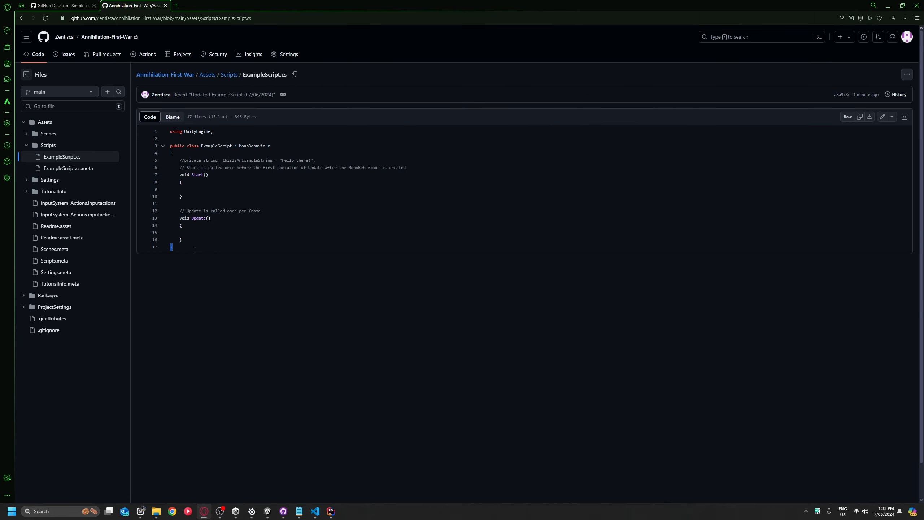
pyautogui.click(268, 511)
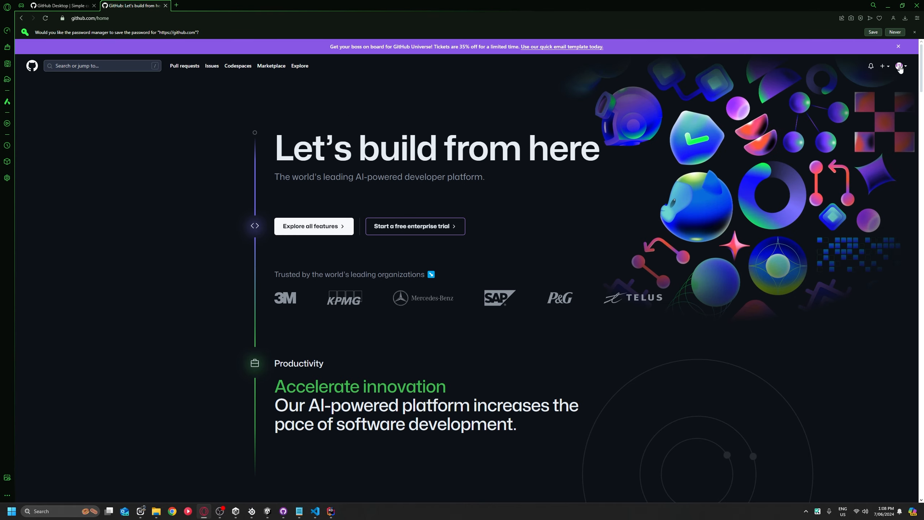
# From the account's repository list on GitHub, open the Annihilation-First-War repository's general settings at the Danger Zone.
pyautogui.click(900, 66)
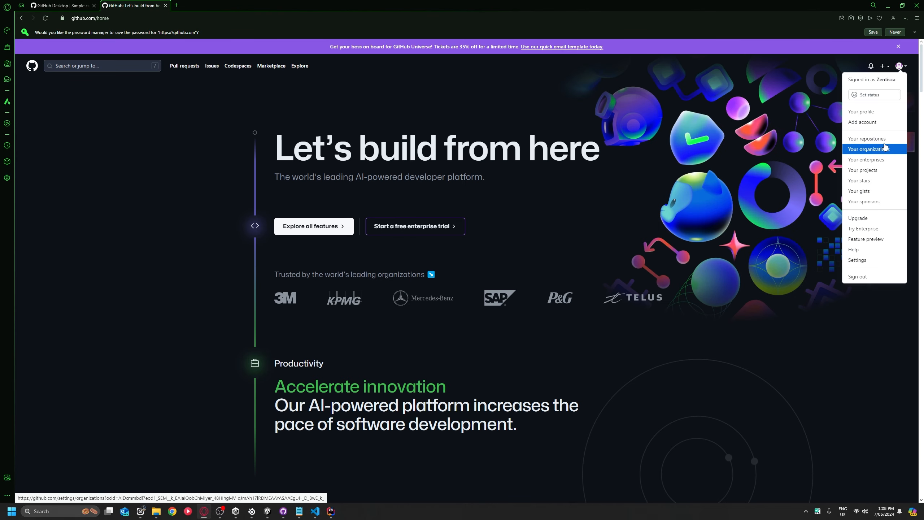
pyautogui.click(884, 143)
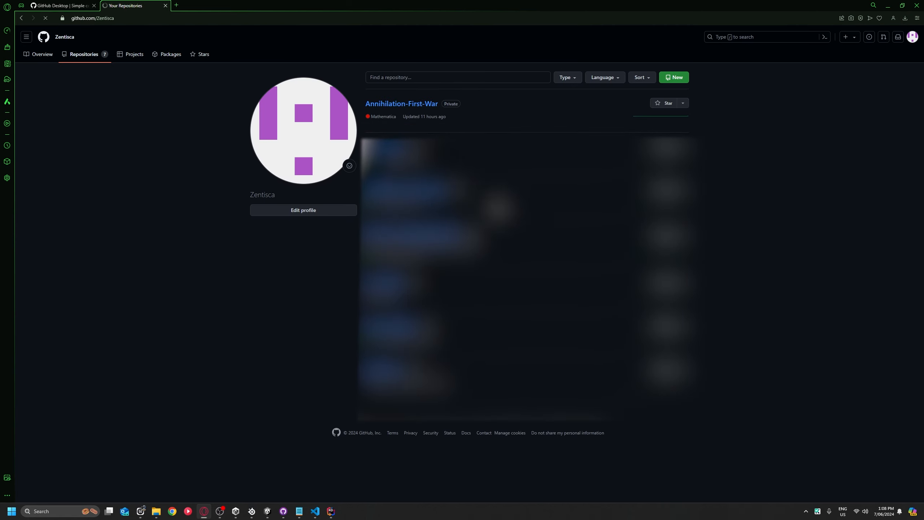
pyautogui.click(285, 55)
pyautogui.scroll(-20, 256, 258)
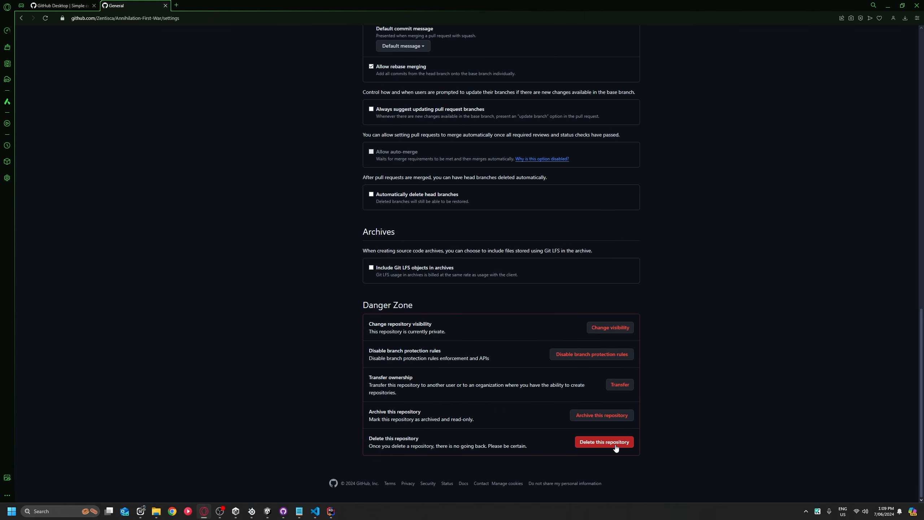
# Delete the Annihilation-First-War repository, acknowledging the effects and confirming with its full owner/repository name.
pyautogui.click(615, 444)
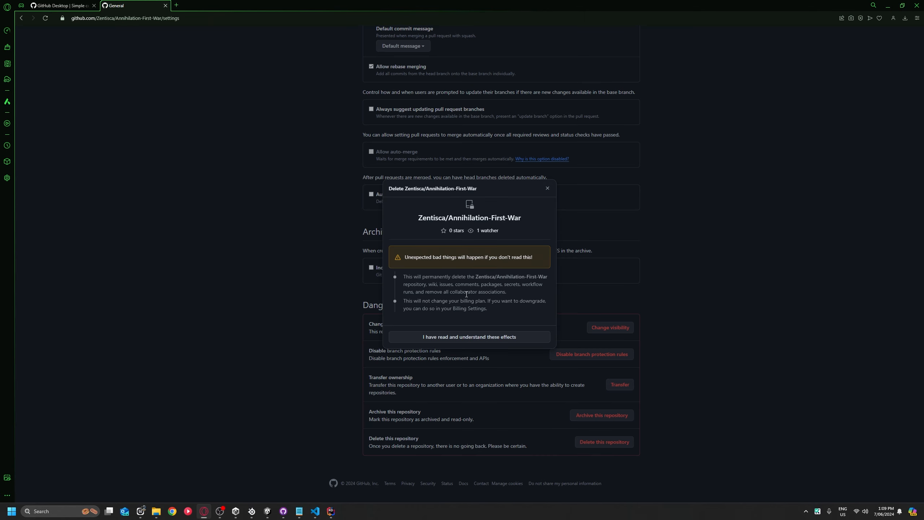
pyautogui.click(497, 339)
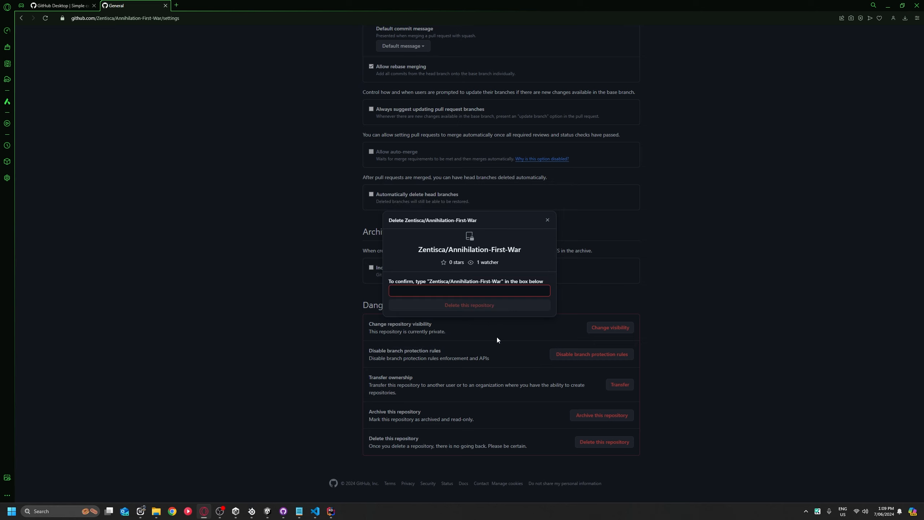
pyautogui.moveTo(414, 251); pyautogui.dragTo(530, 251)
pyautogui.hotkey('ctrl', 'c')
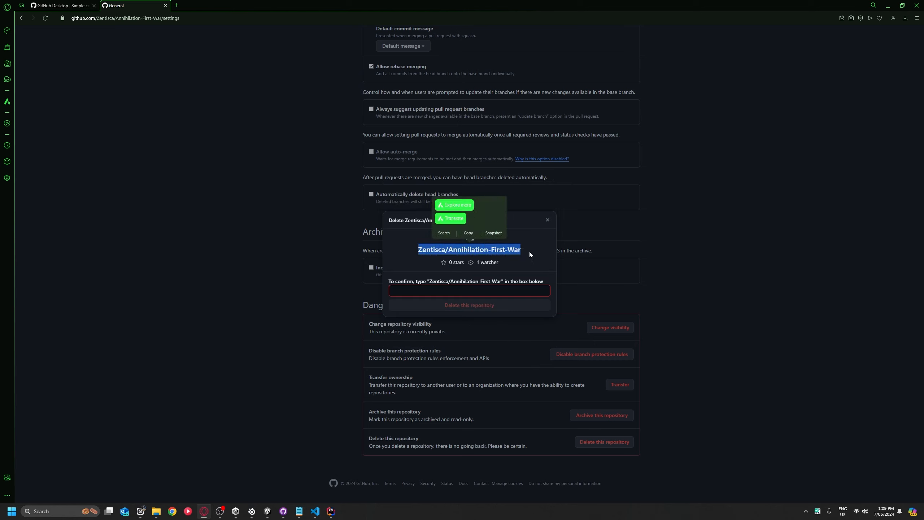
pyautogui.click(442, 293)
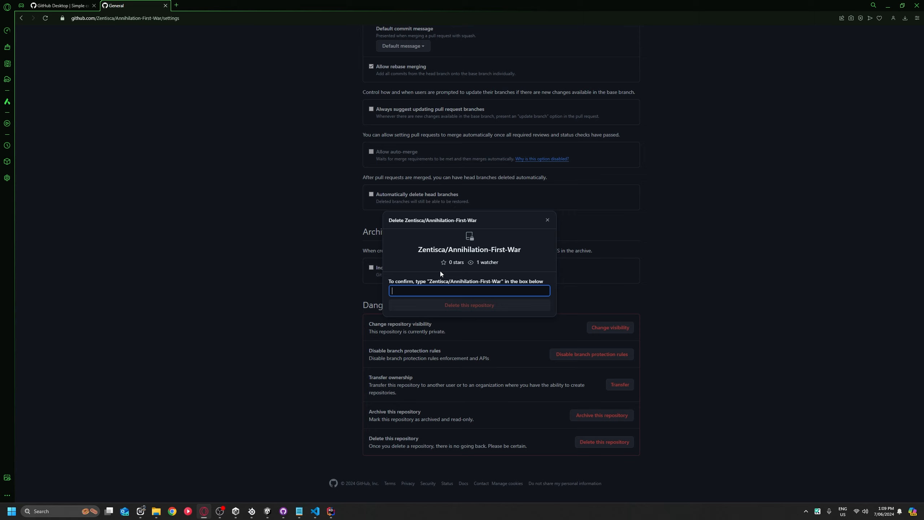
pyautogui.hotkey('ctrl', 'v')
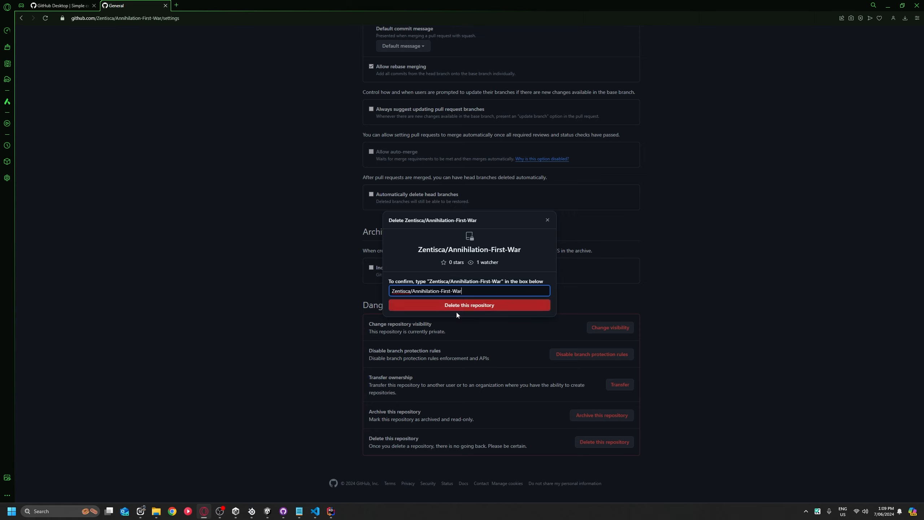
pyautogui.click(424, 308)
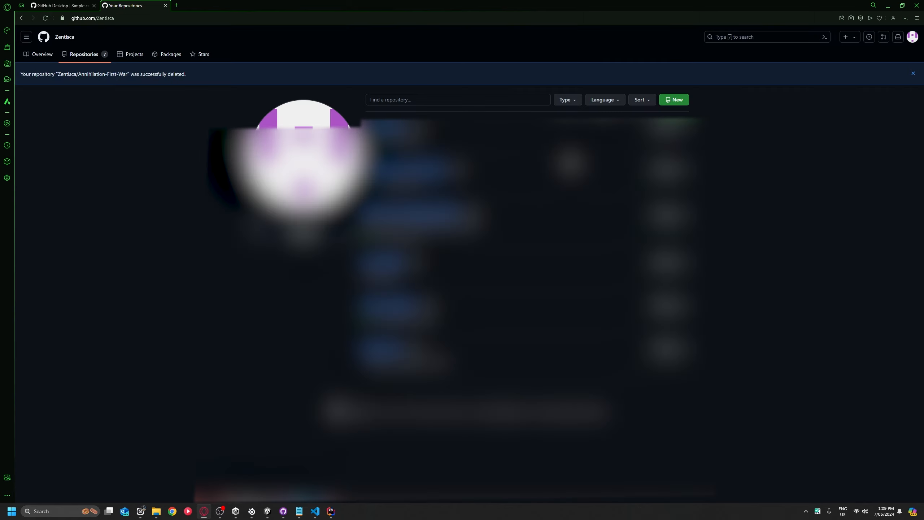
# Minimise the browser, move the Annihilation First War folder window aside, and maximise GitHub Desktop.
pyautogui.click(887, 5)
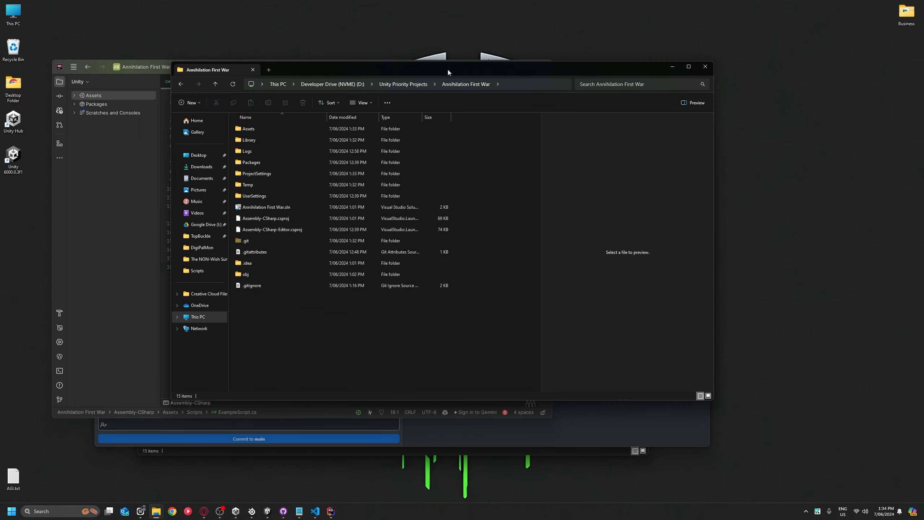
pyautogui.moveTo(352, 72); pyautogui.dragTo(404, 258)
pyautogui.doubleClick(602, 89)
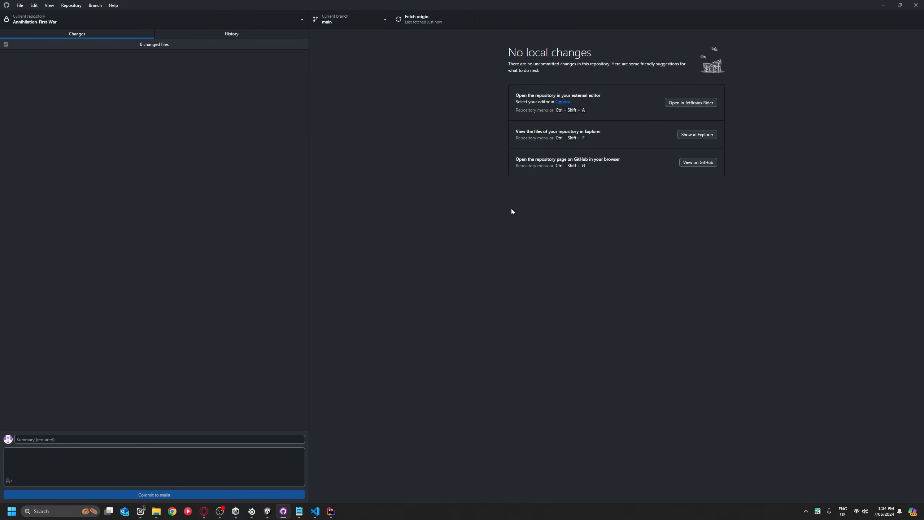